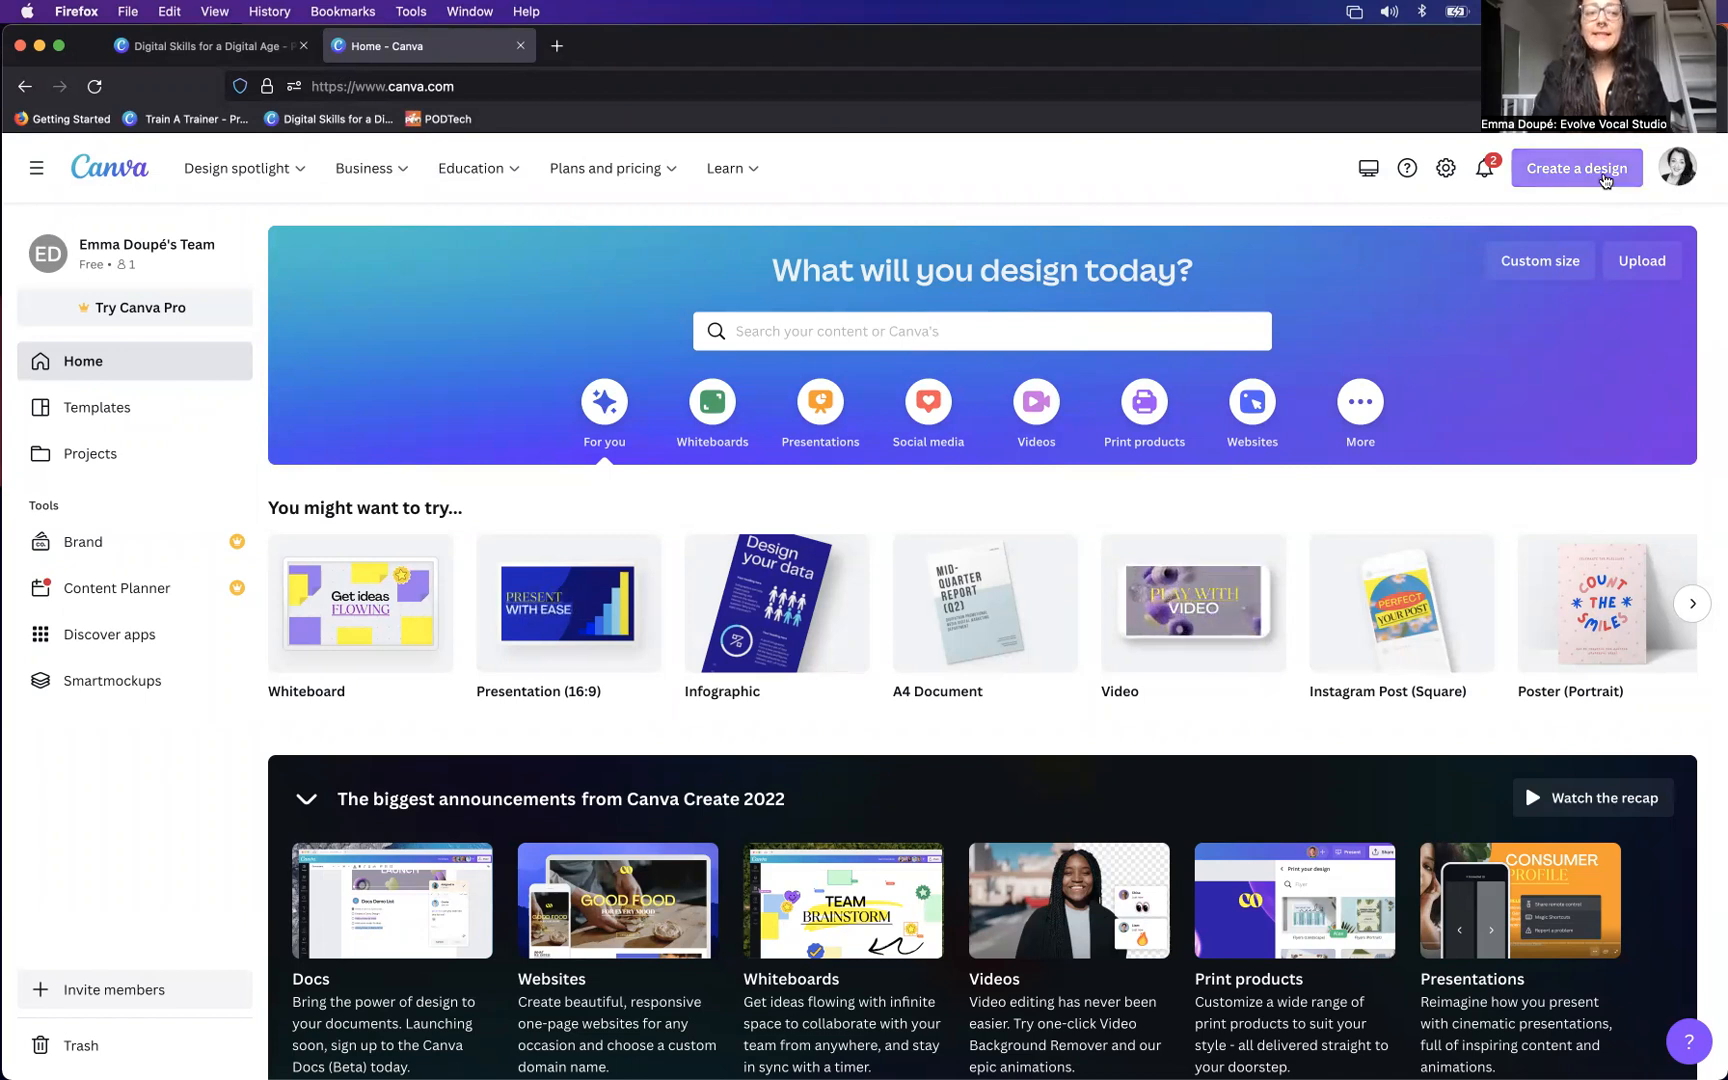
- Create a new 16:9 presentation and name it "How To Tell A Joke"
left_click(1604, 179)
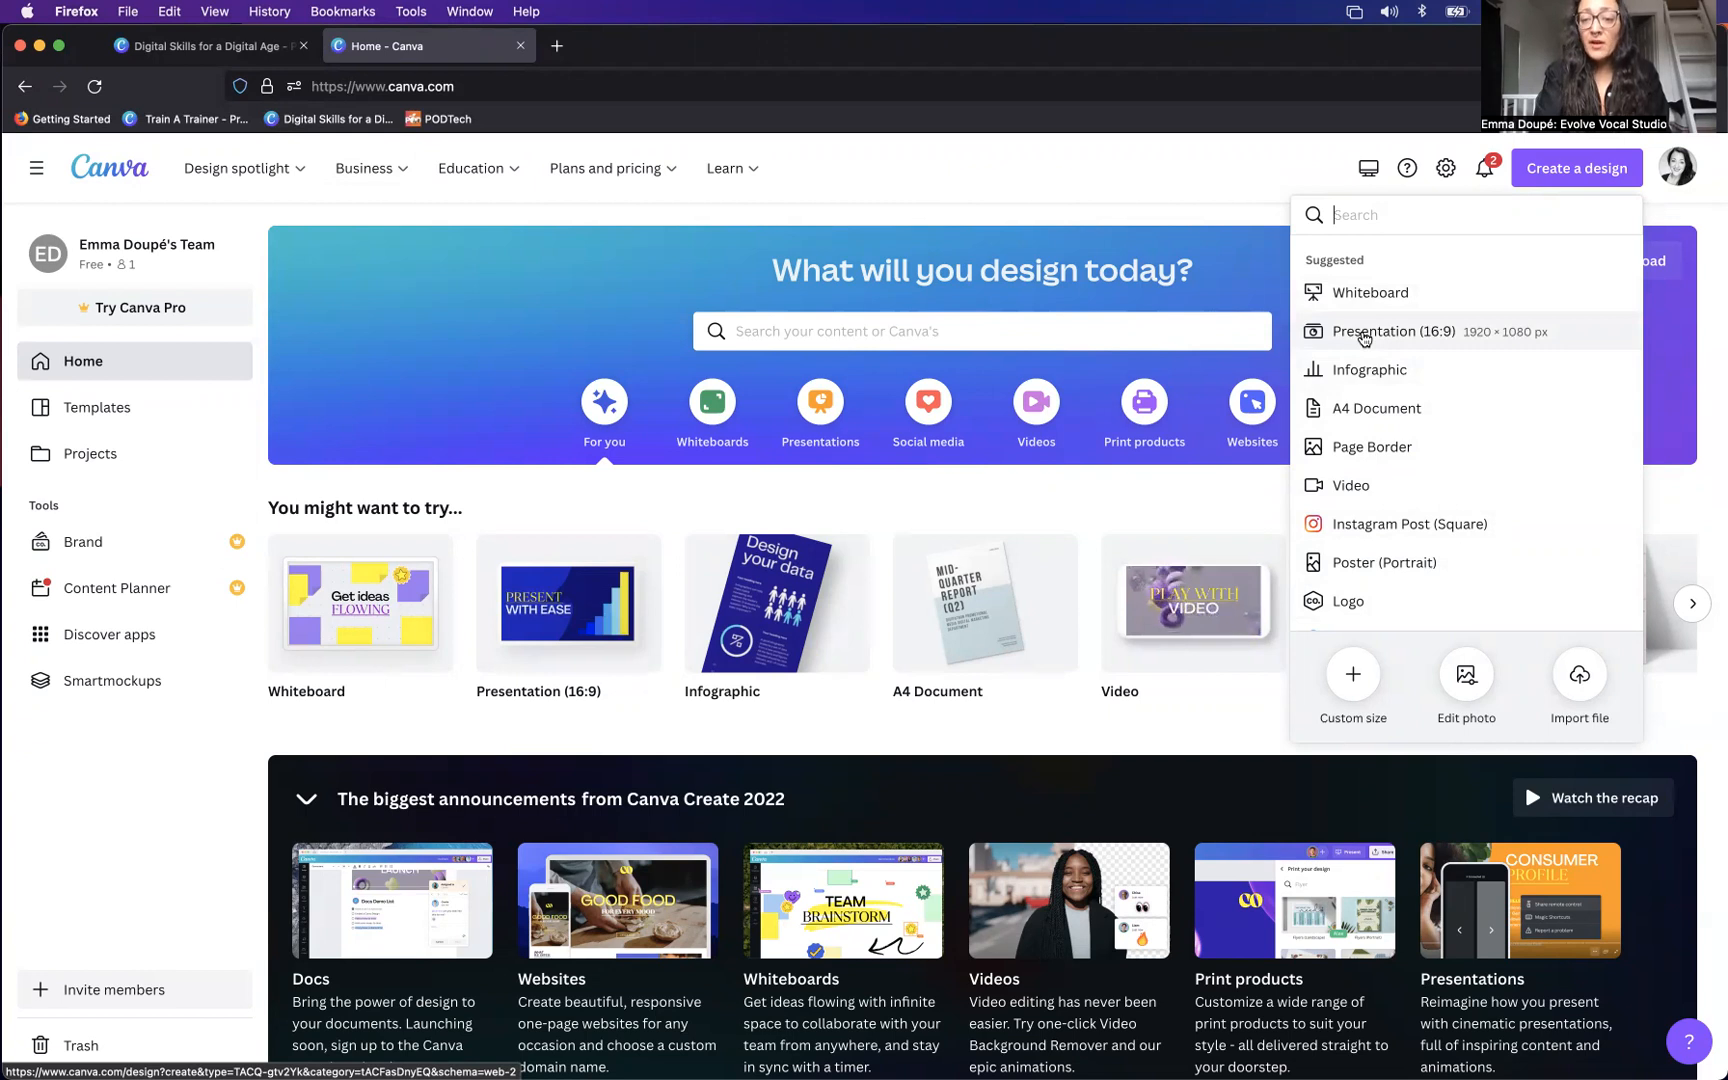
left_click(1364, 339)
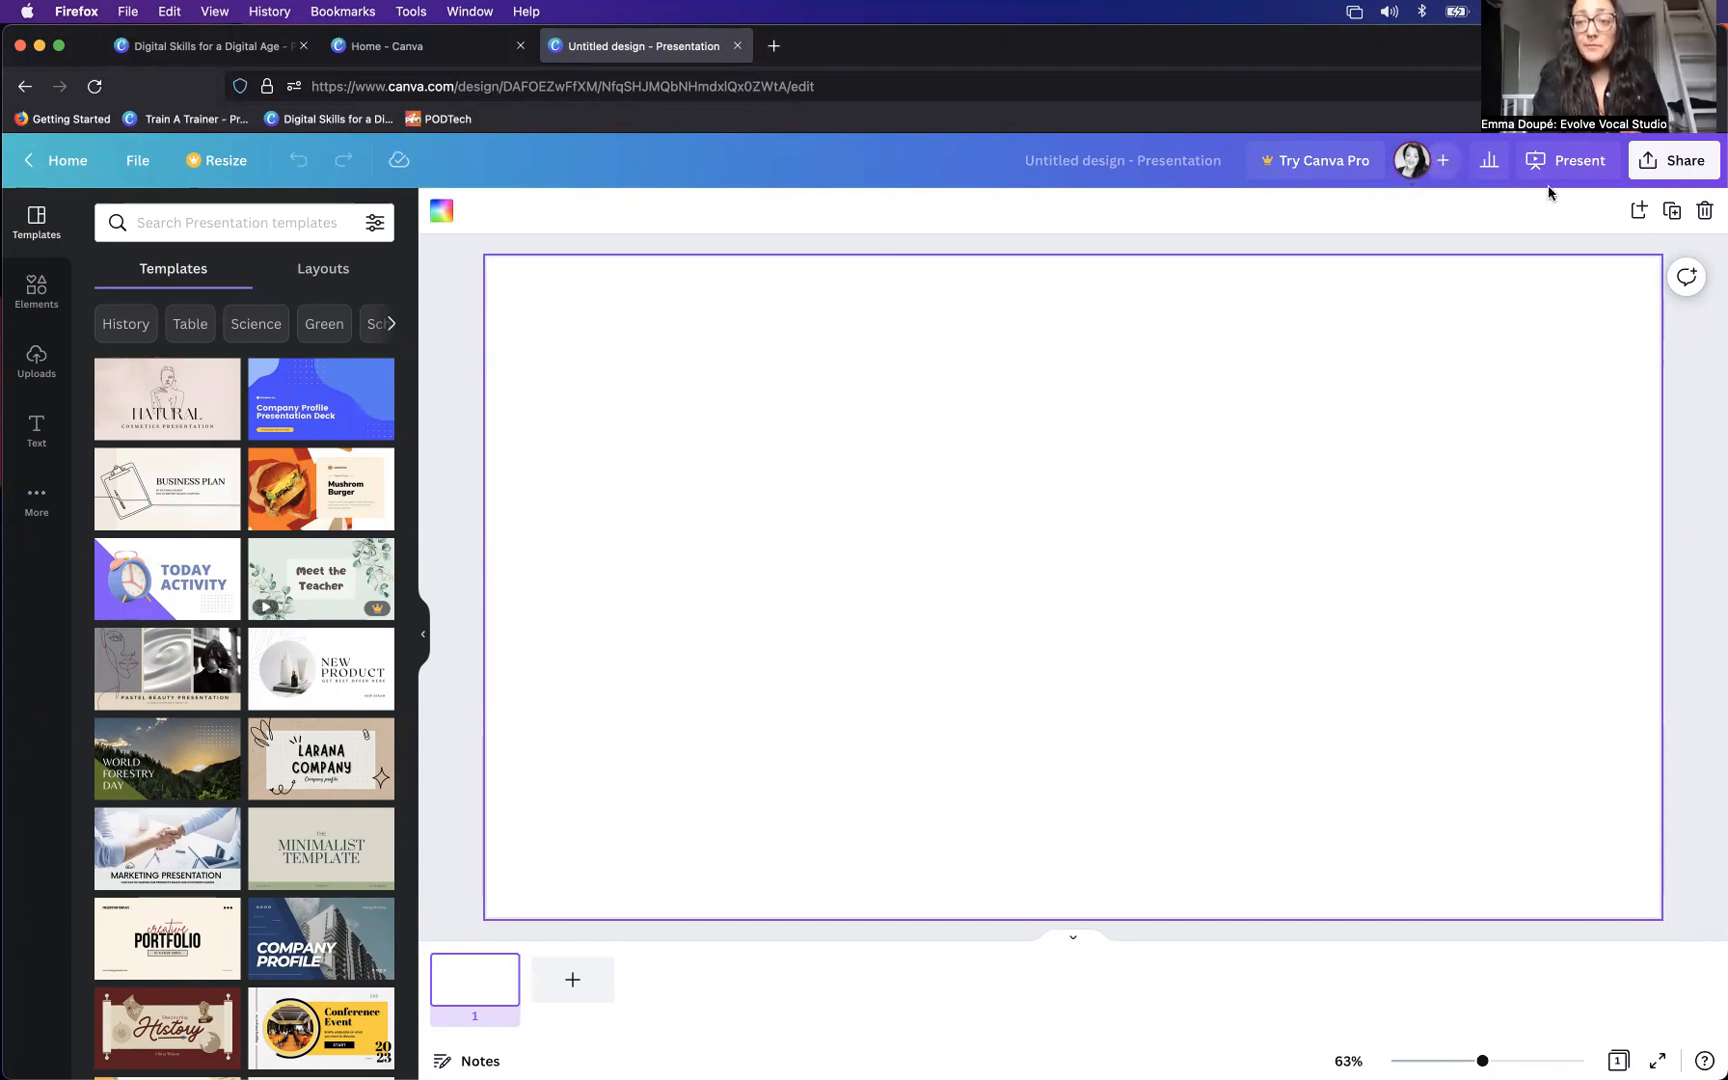
left_click(1163, 165)
key("BackSpace")
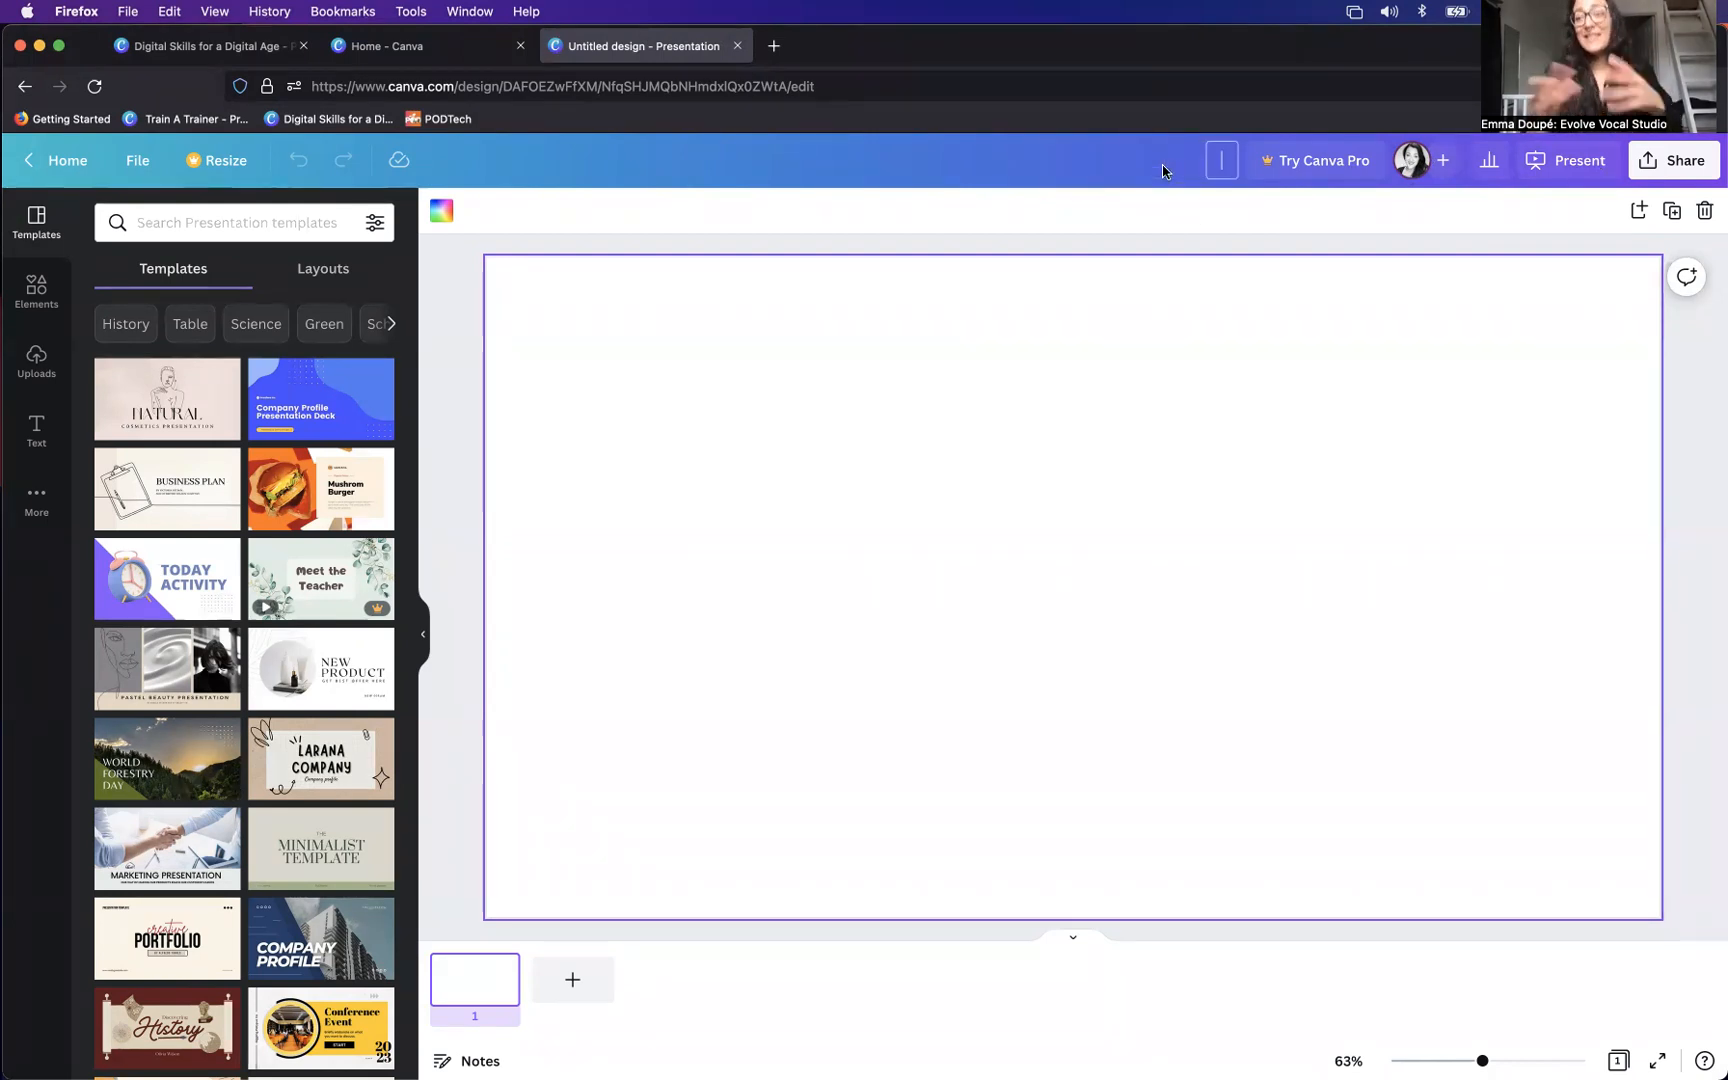
type("How")
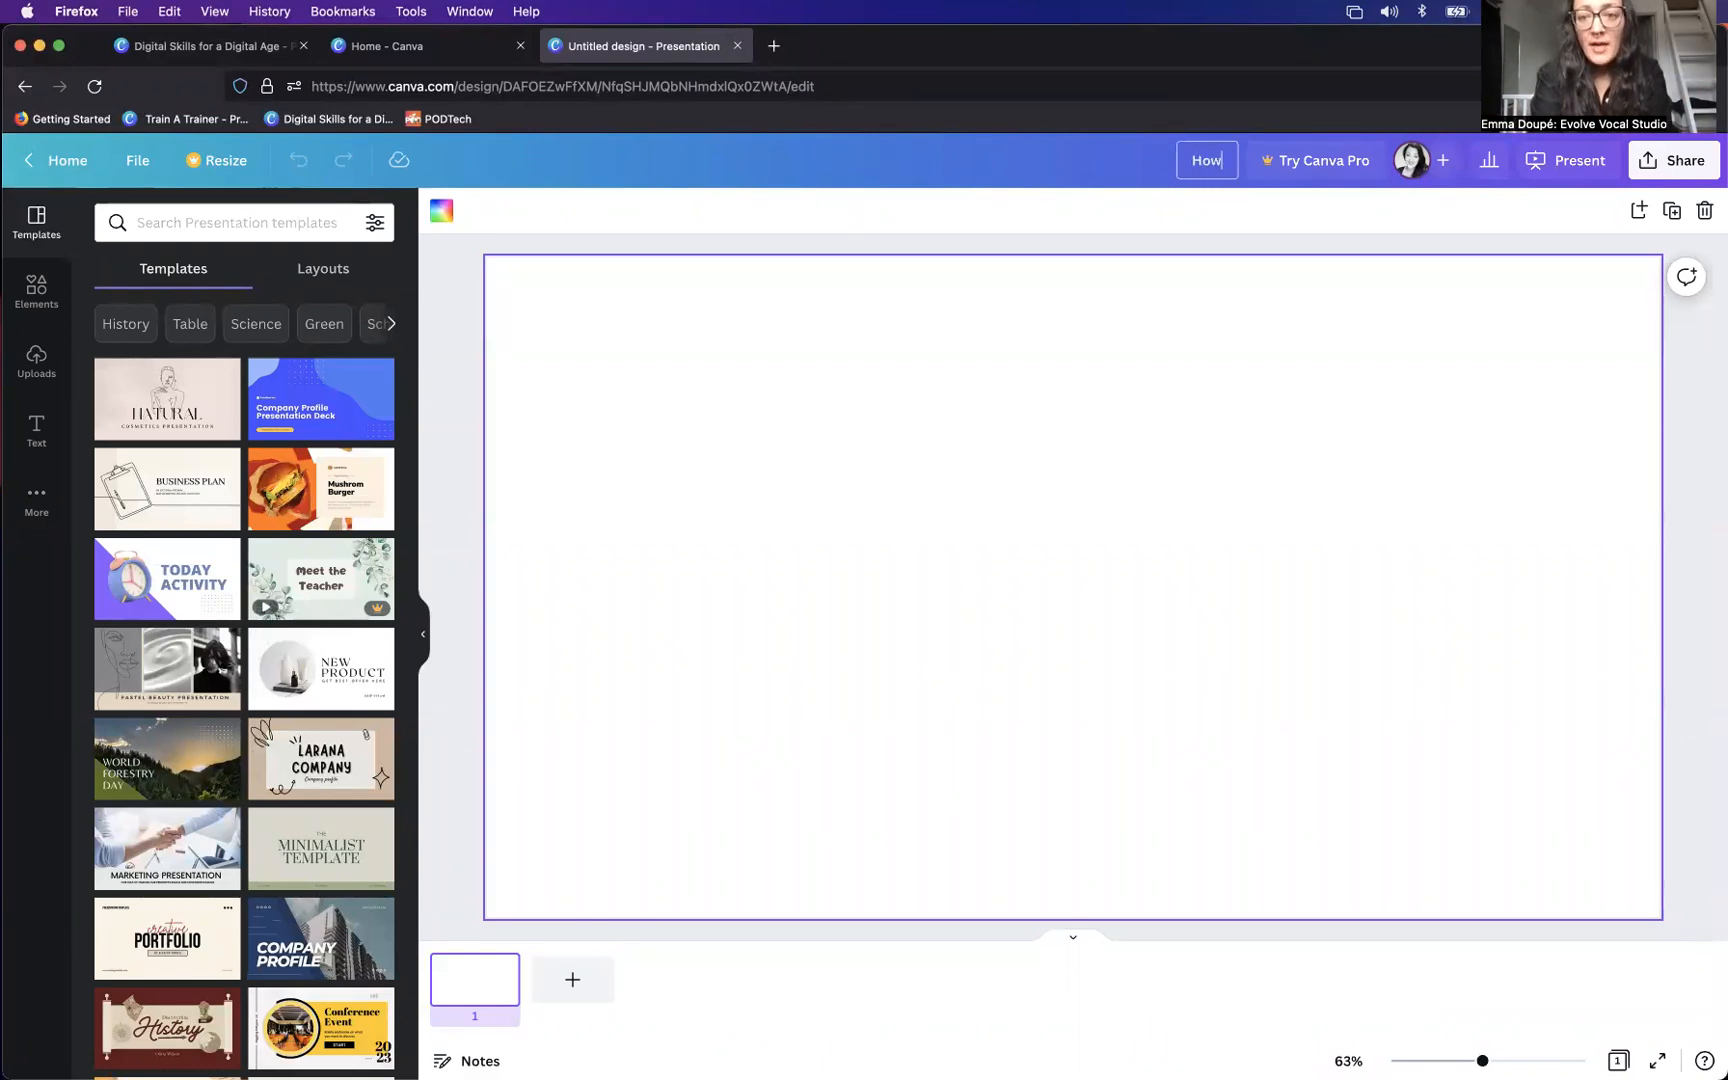
type(" To Tell A Joke")
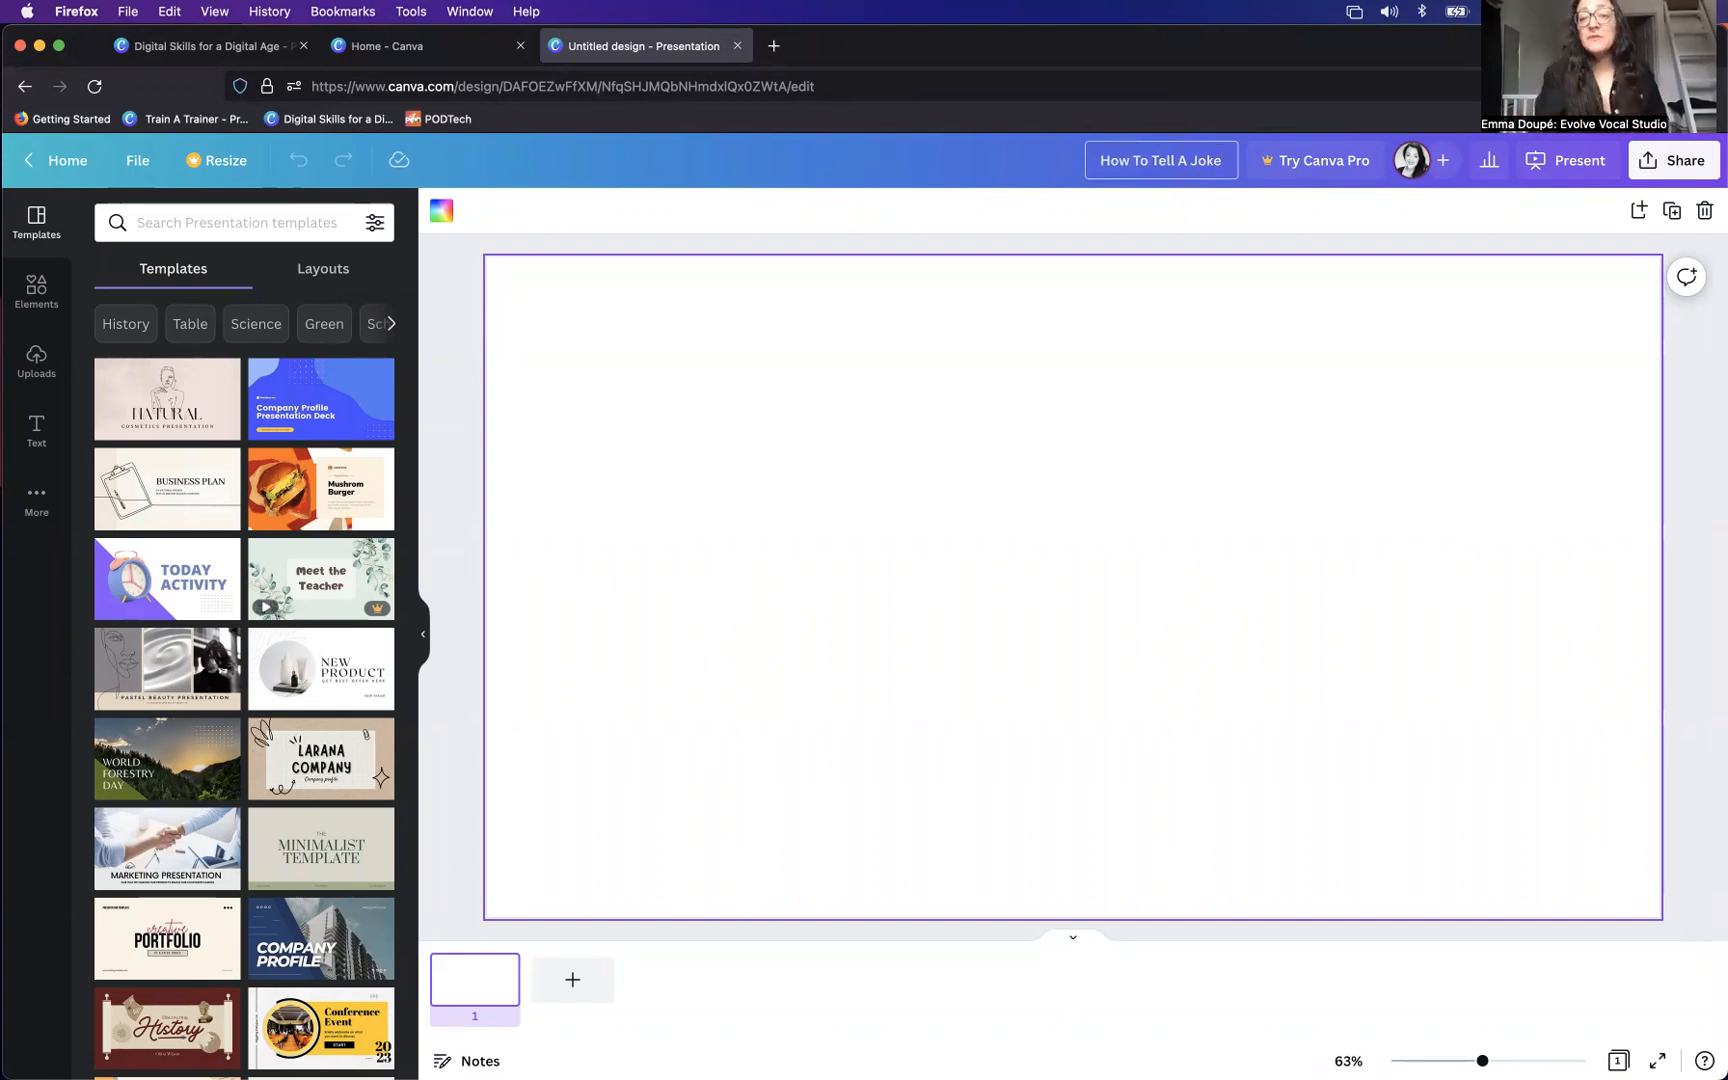
key("Return")
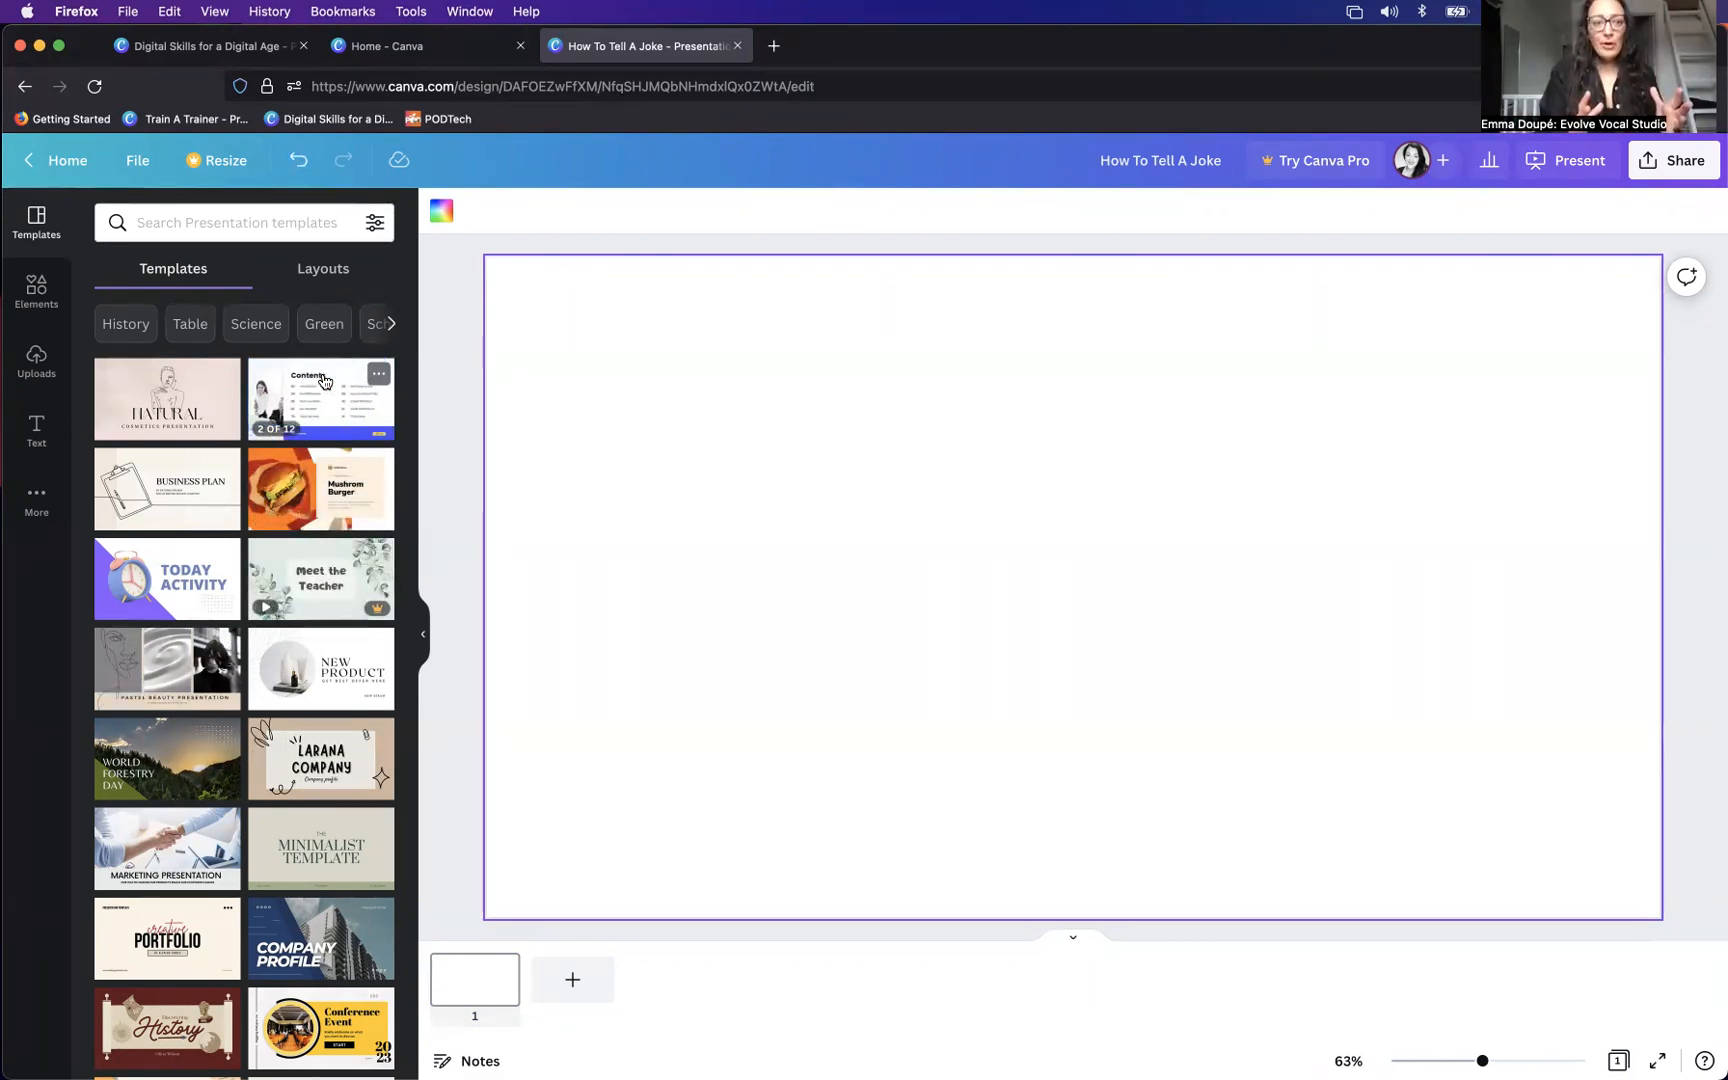
- Look through the editor's side-panel resources: templates, layouts, elements, uploads with its file chooser, and text options
left_click(423, 633)
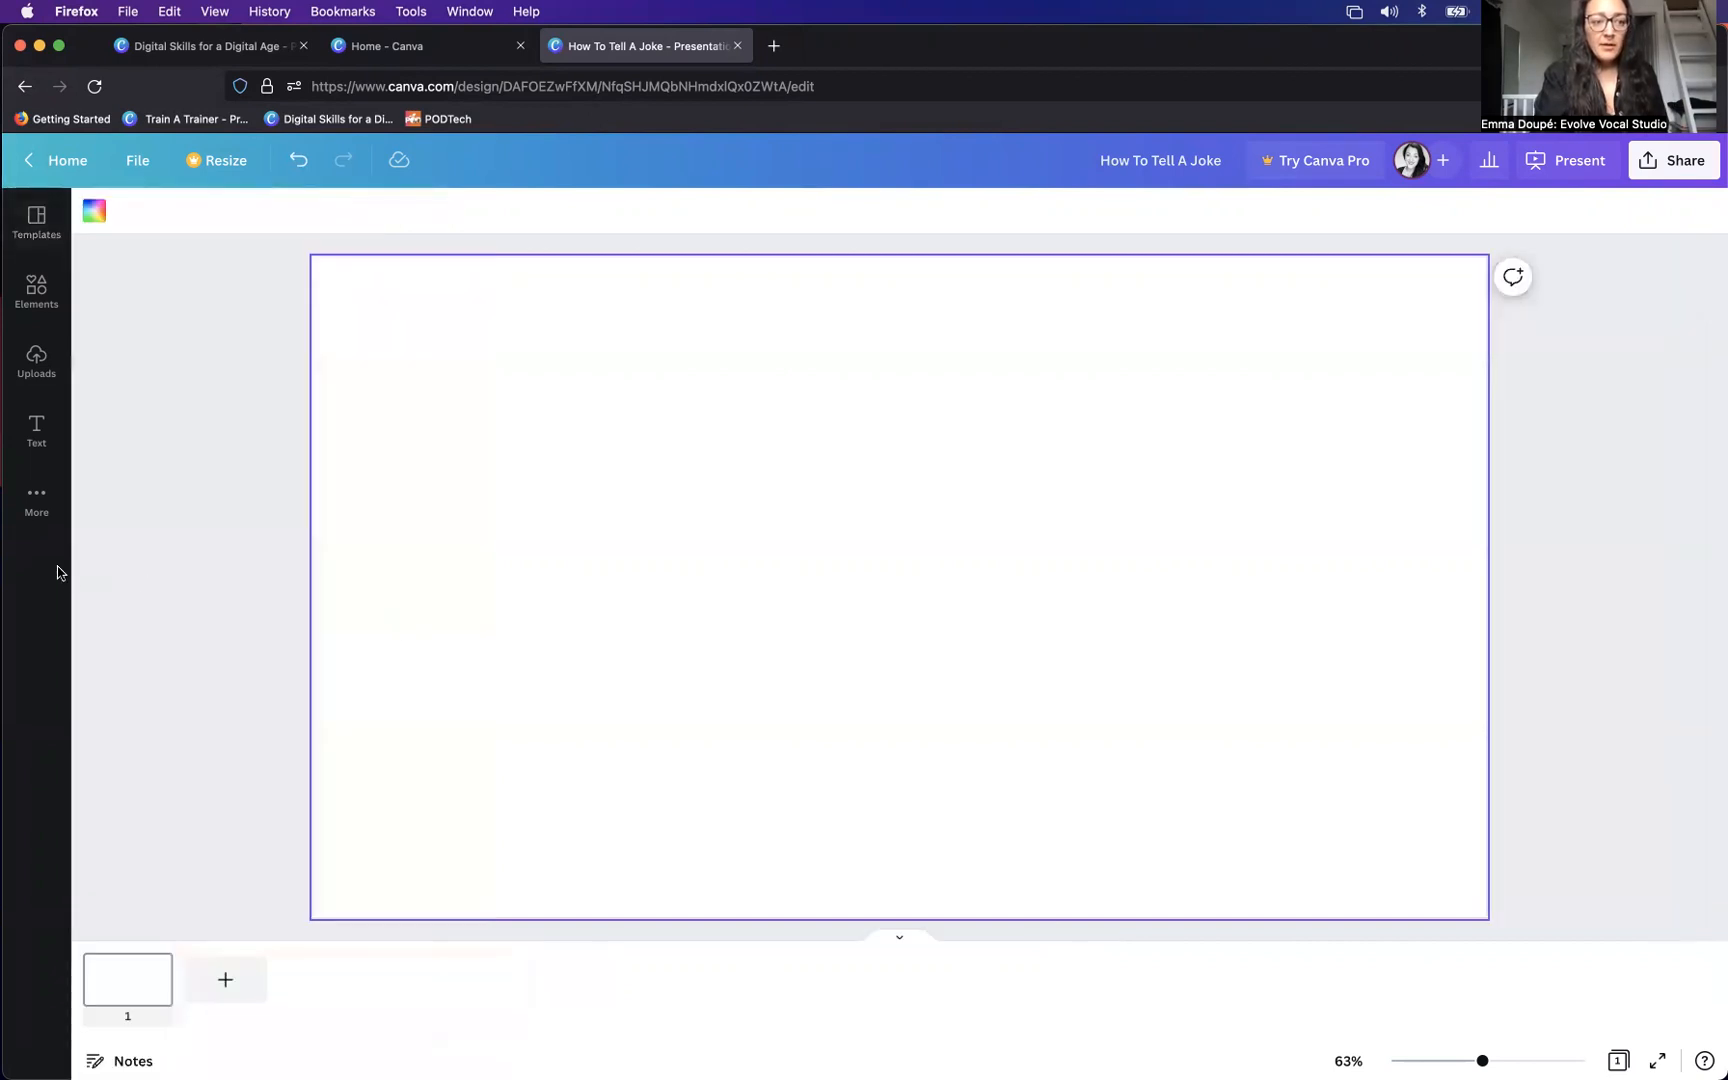
left_click(39, 212)
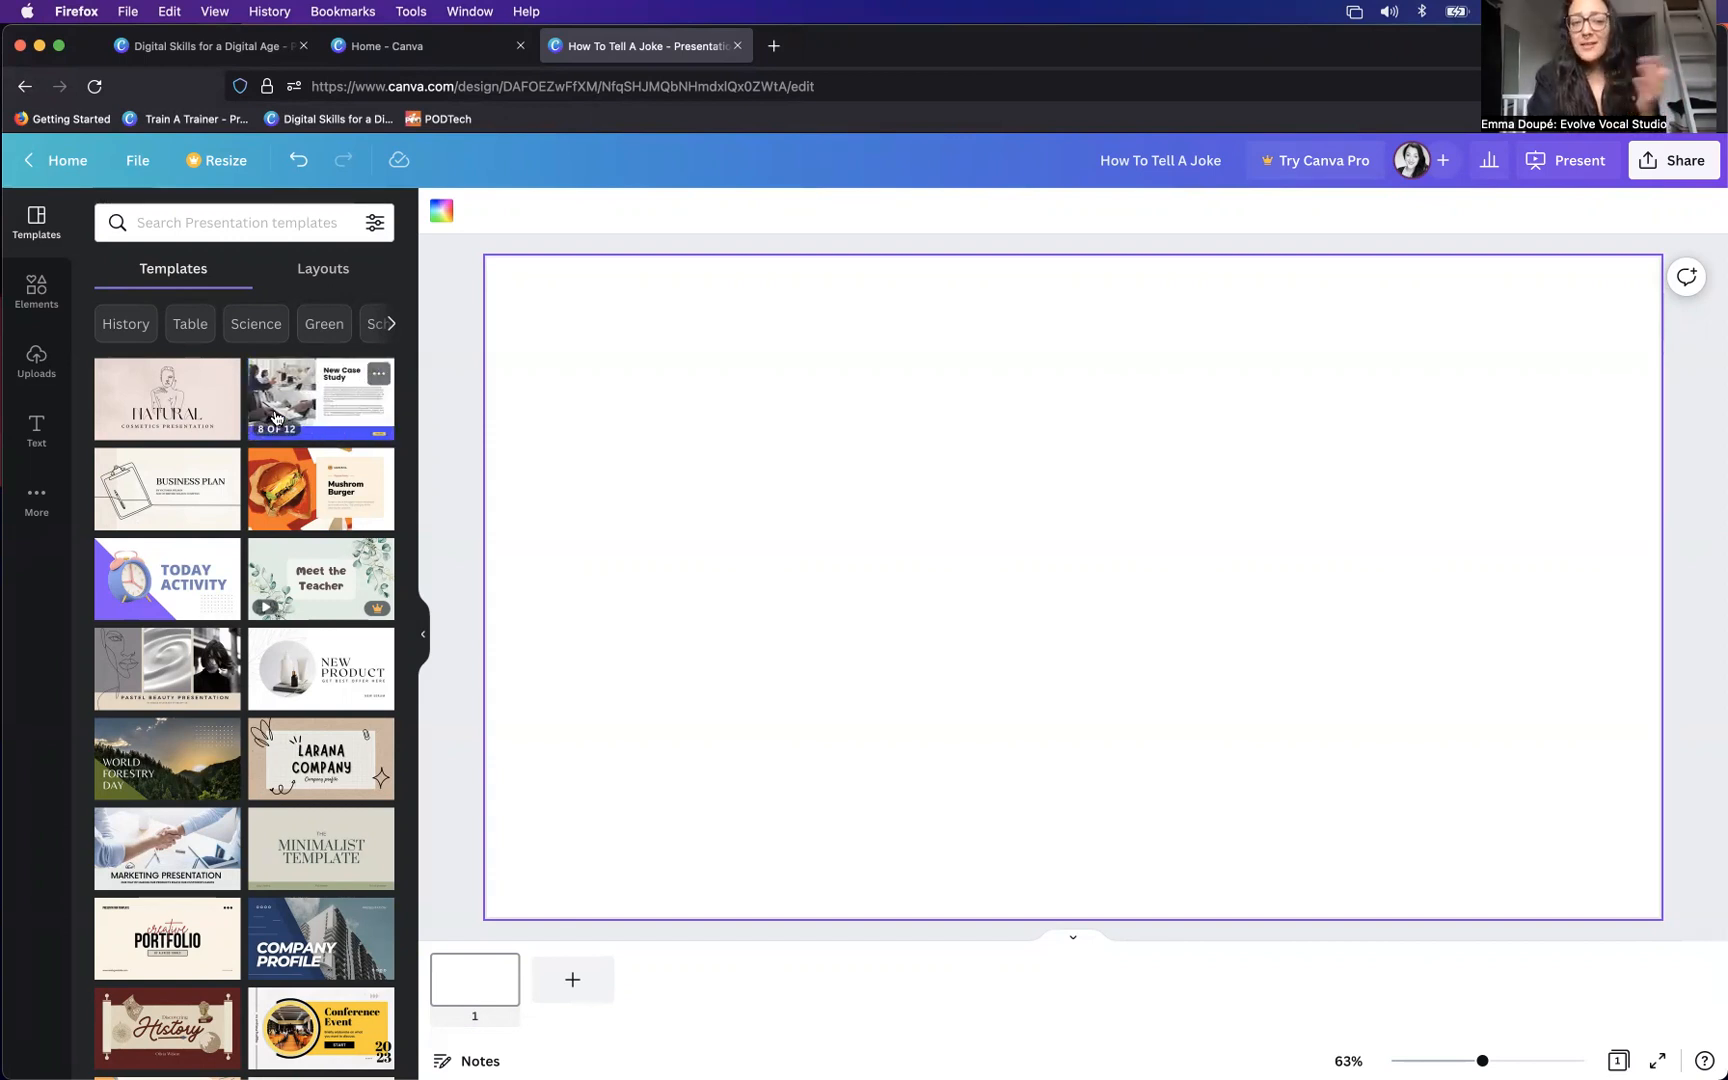
left_click(316, 270)
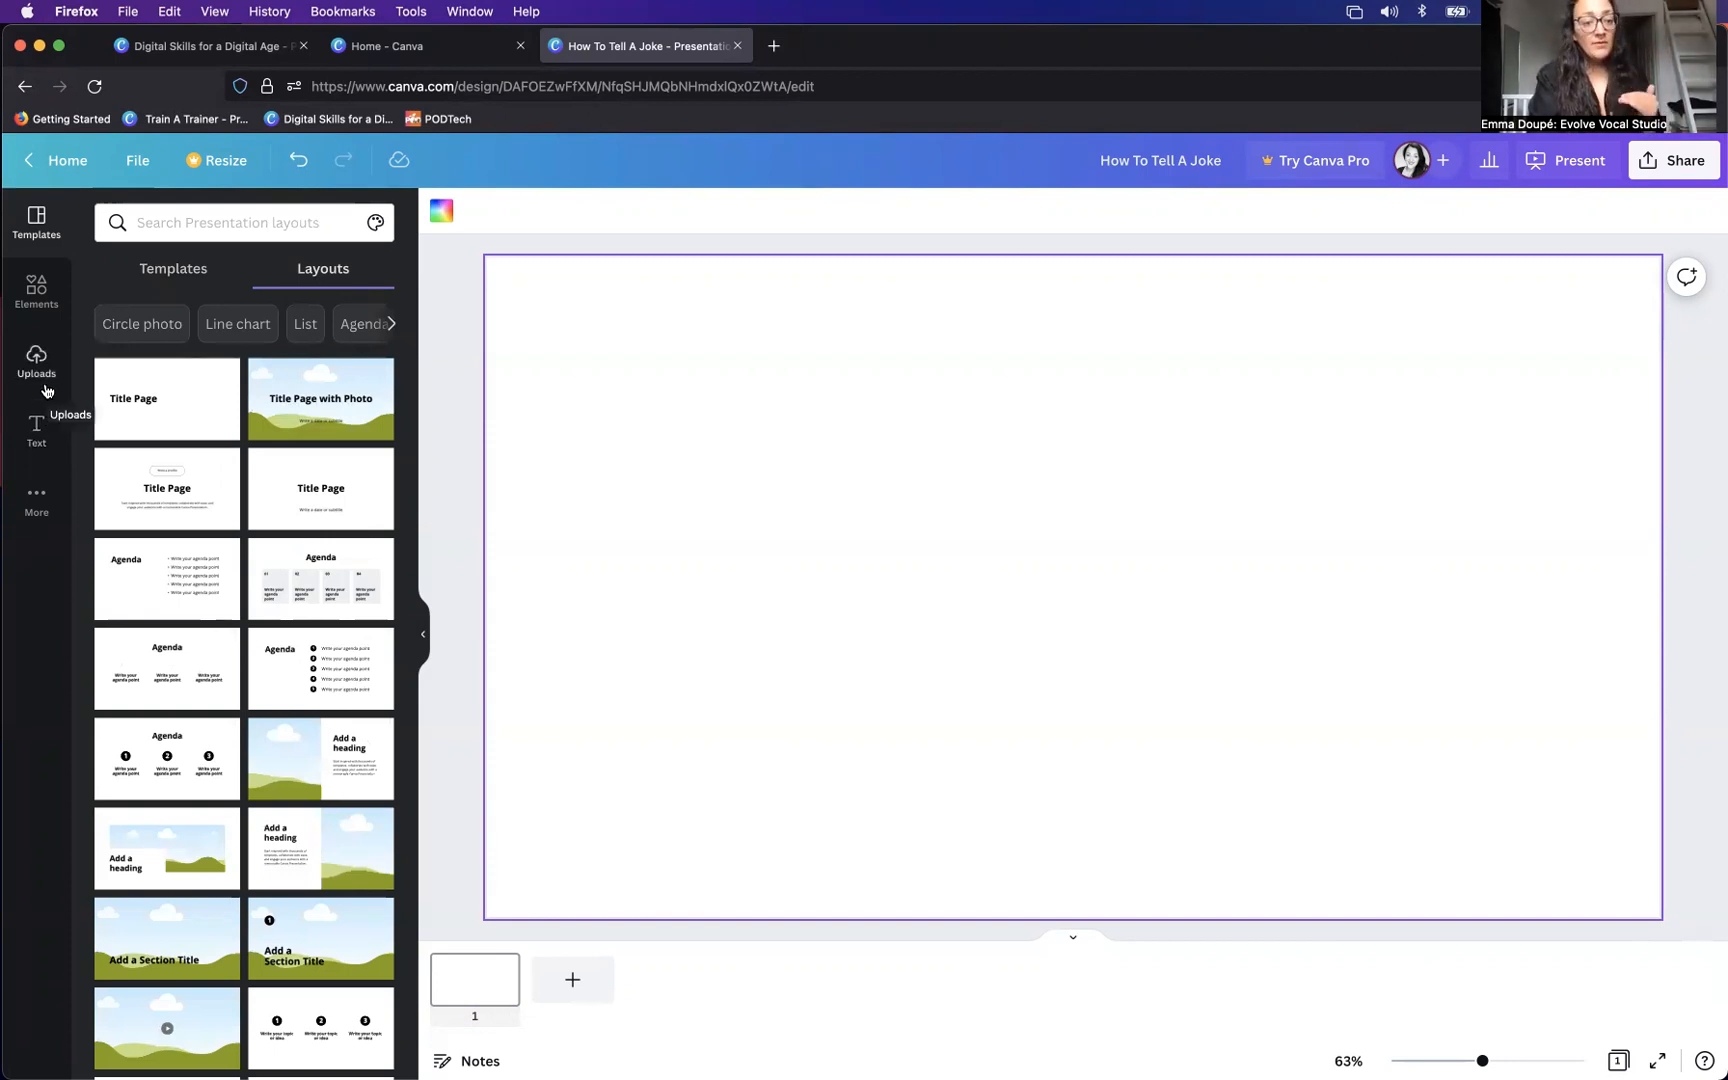
left_click(30, 298)
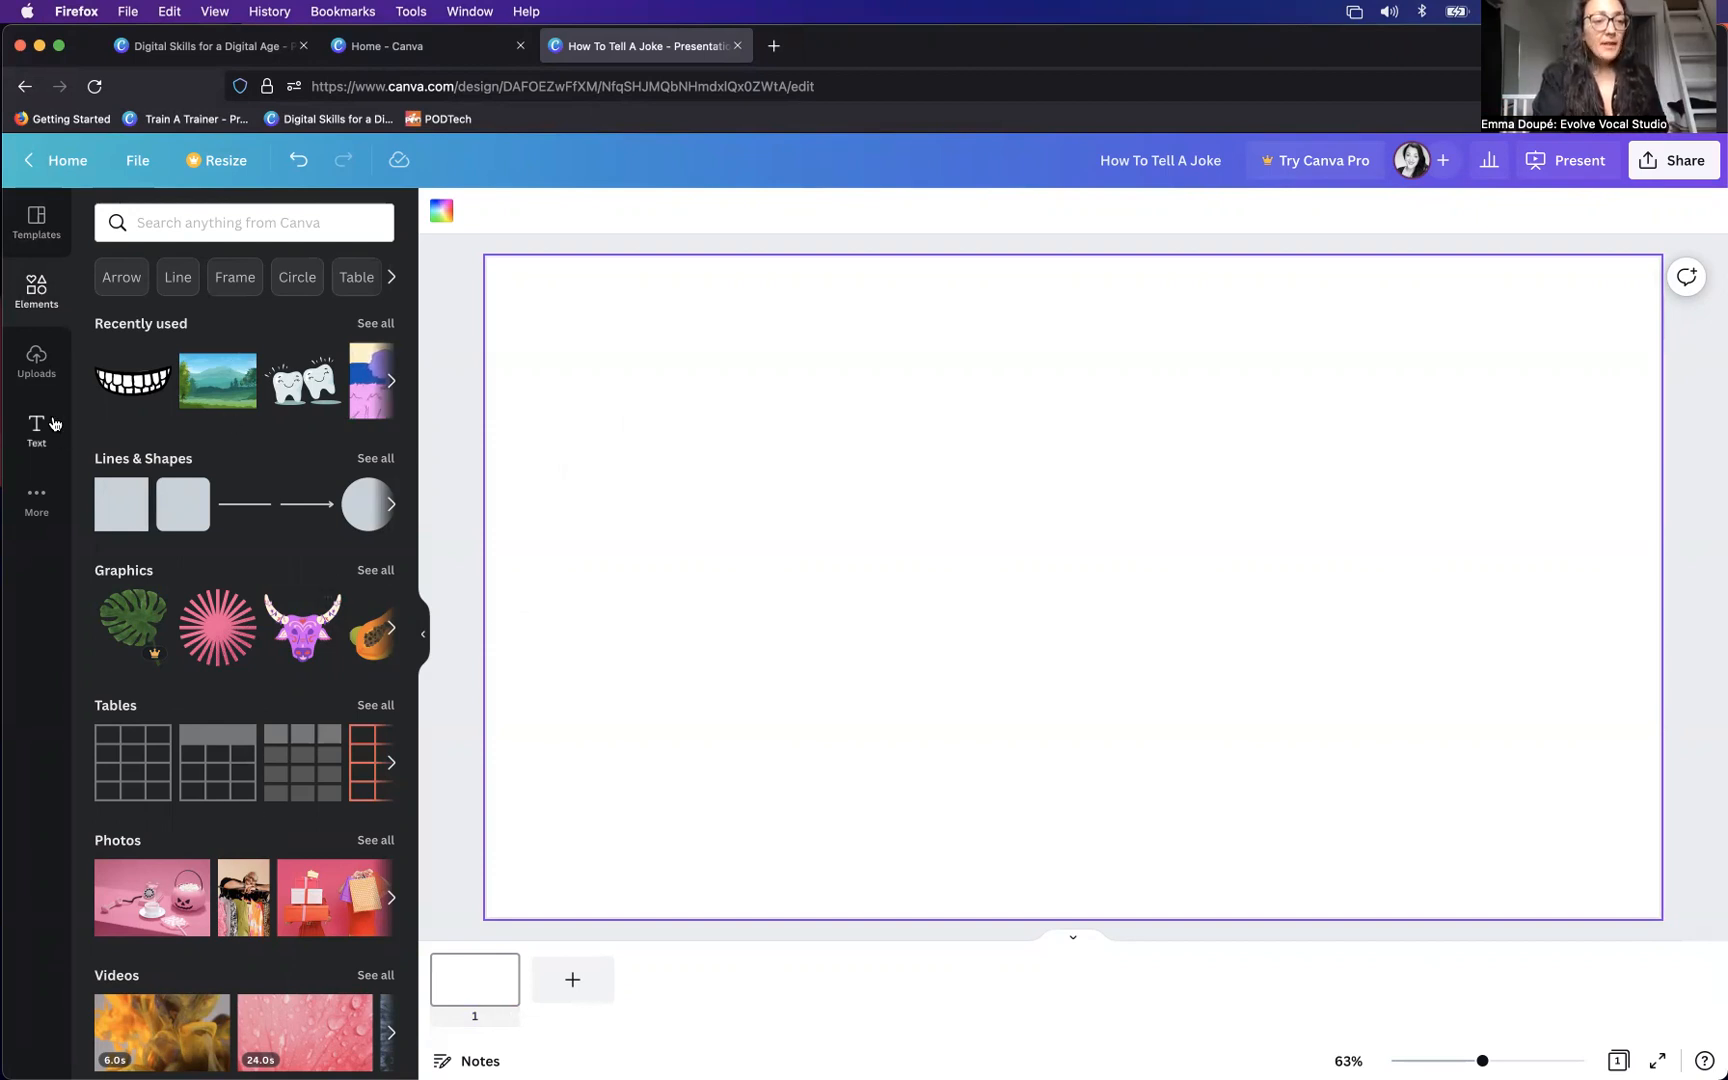
left_click(38, 362)
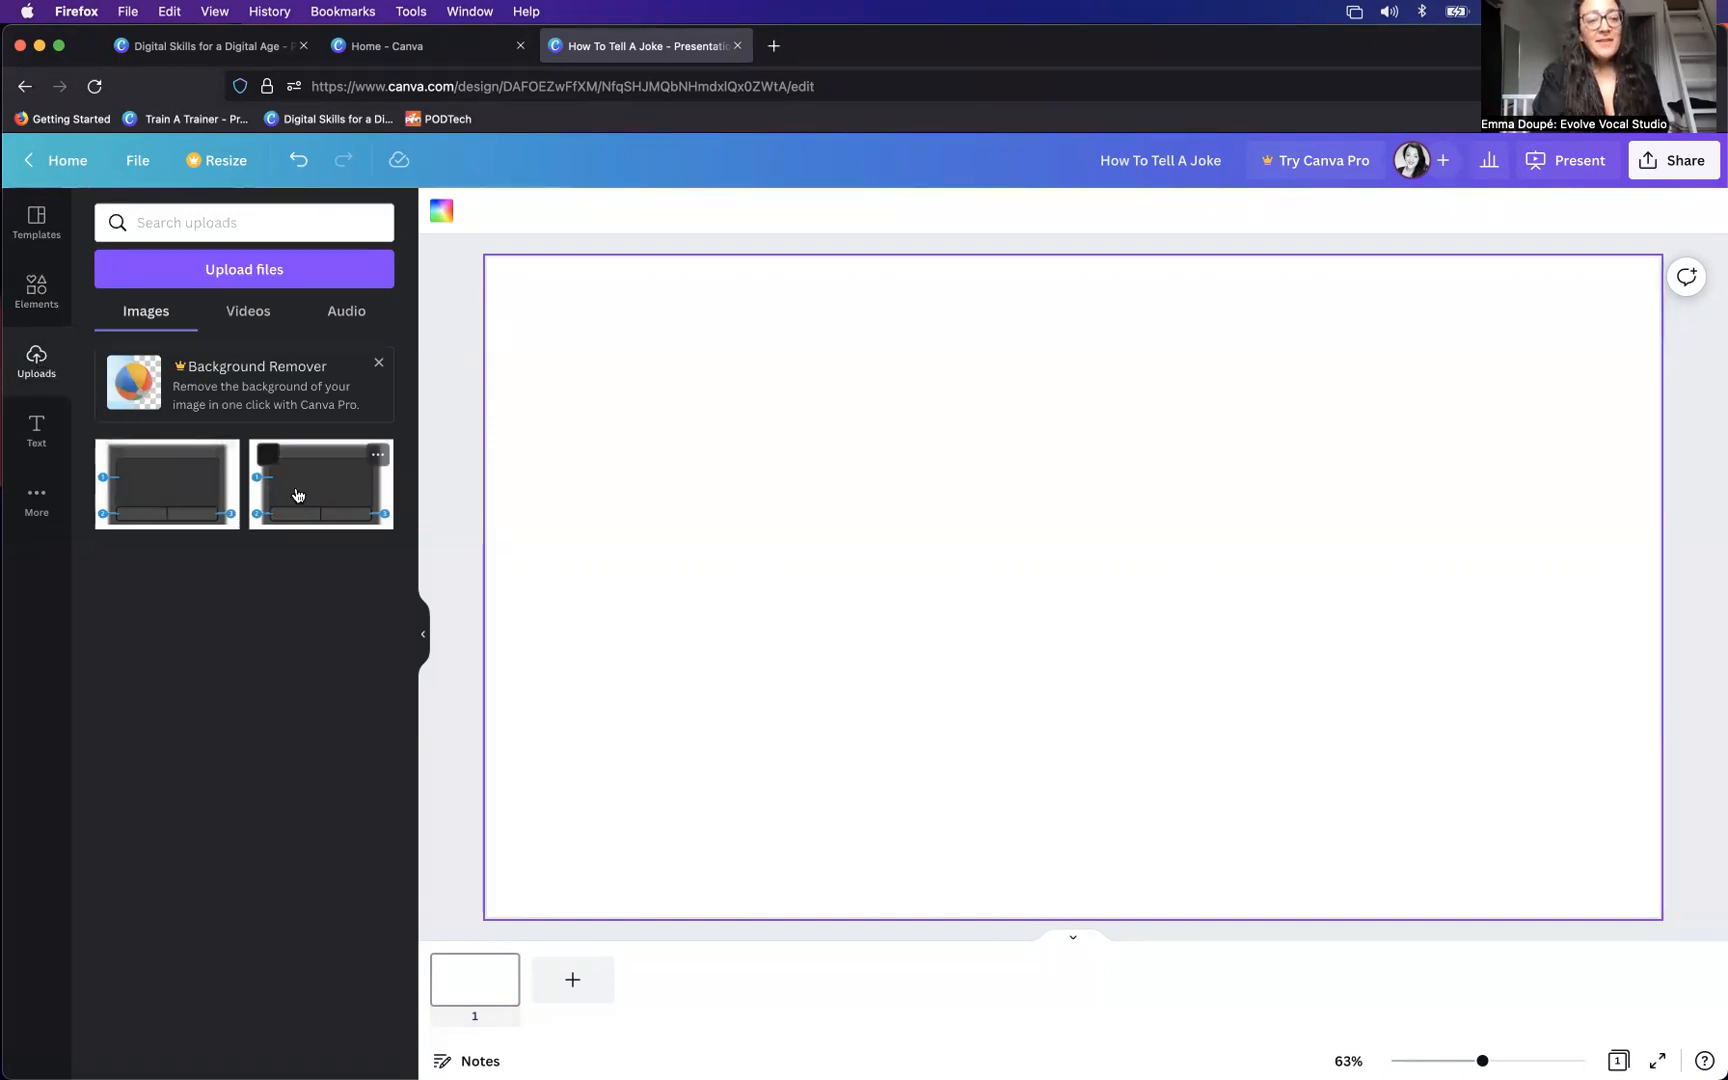
left_click(250, 277)
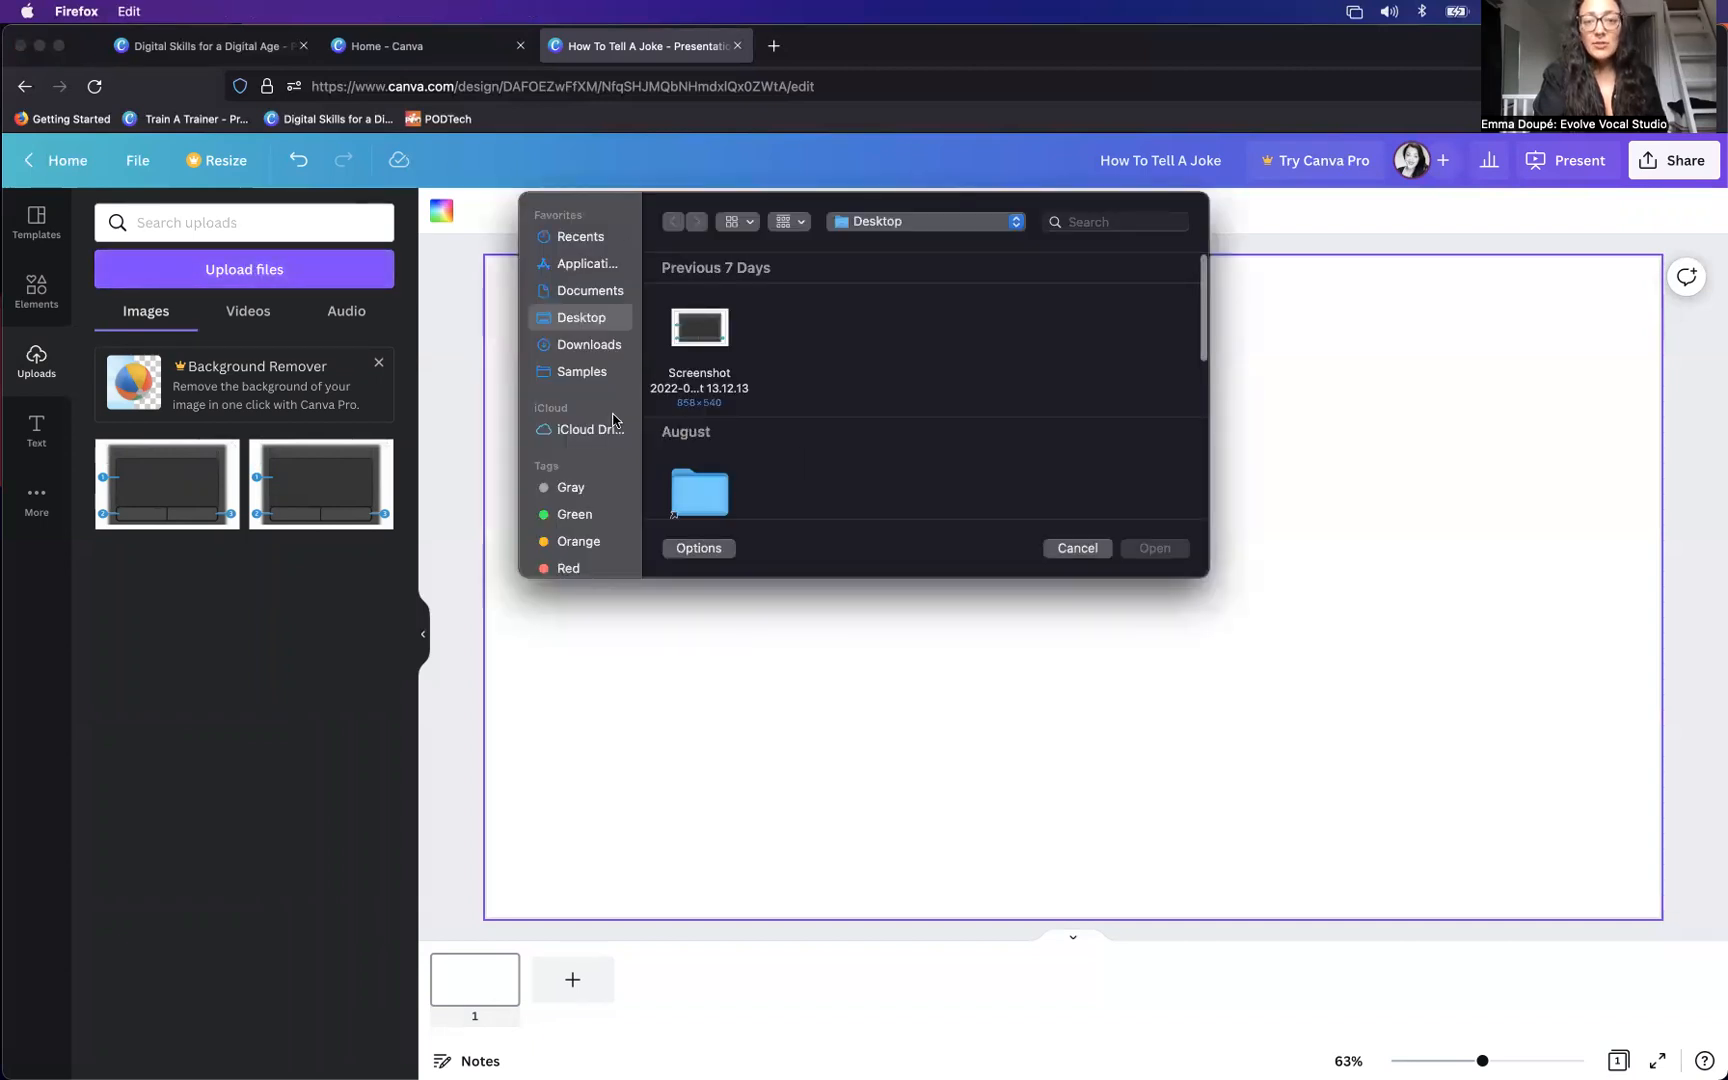
left_click(1077, 548)
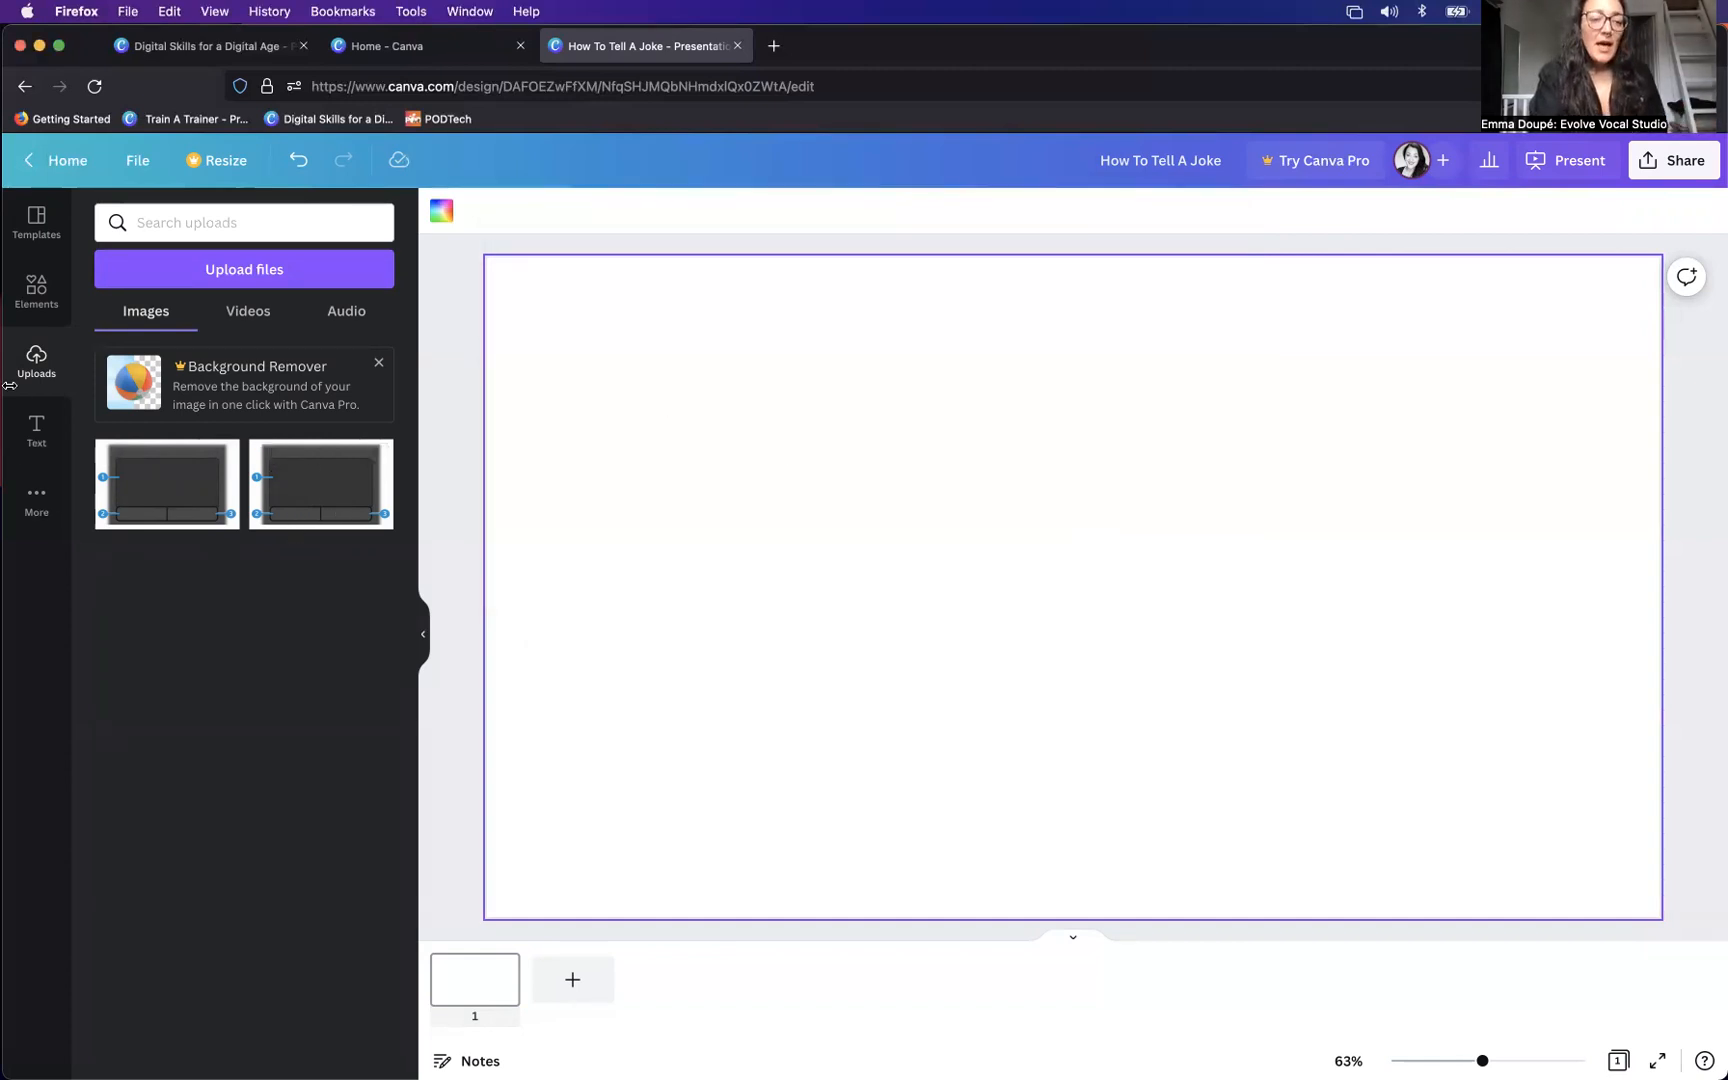
left_click(36, 430)
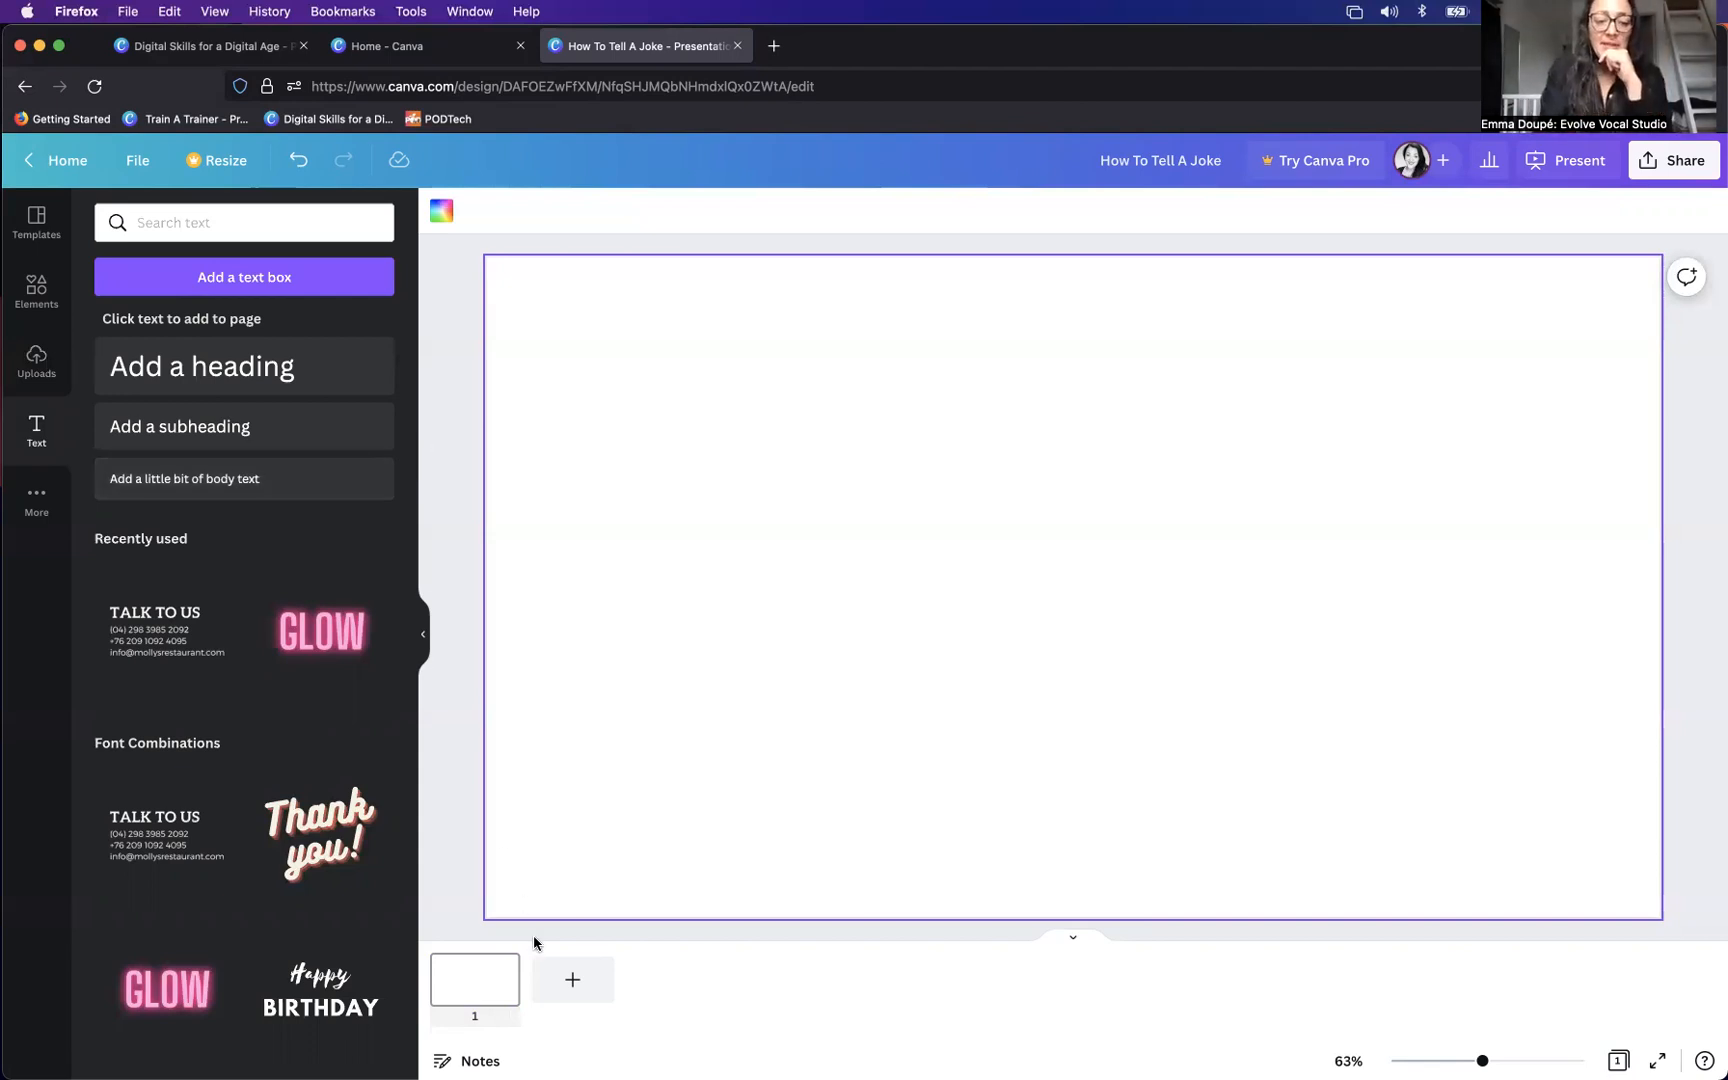
- Add four blank pages to the presentation to make five pages in total
left_click(467, 988)
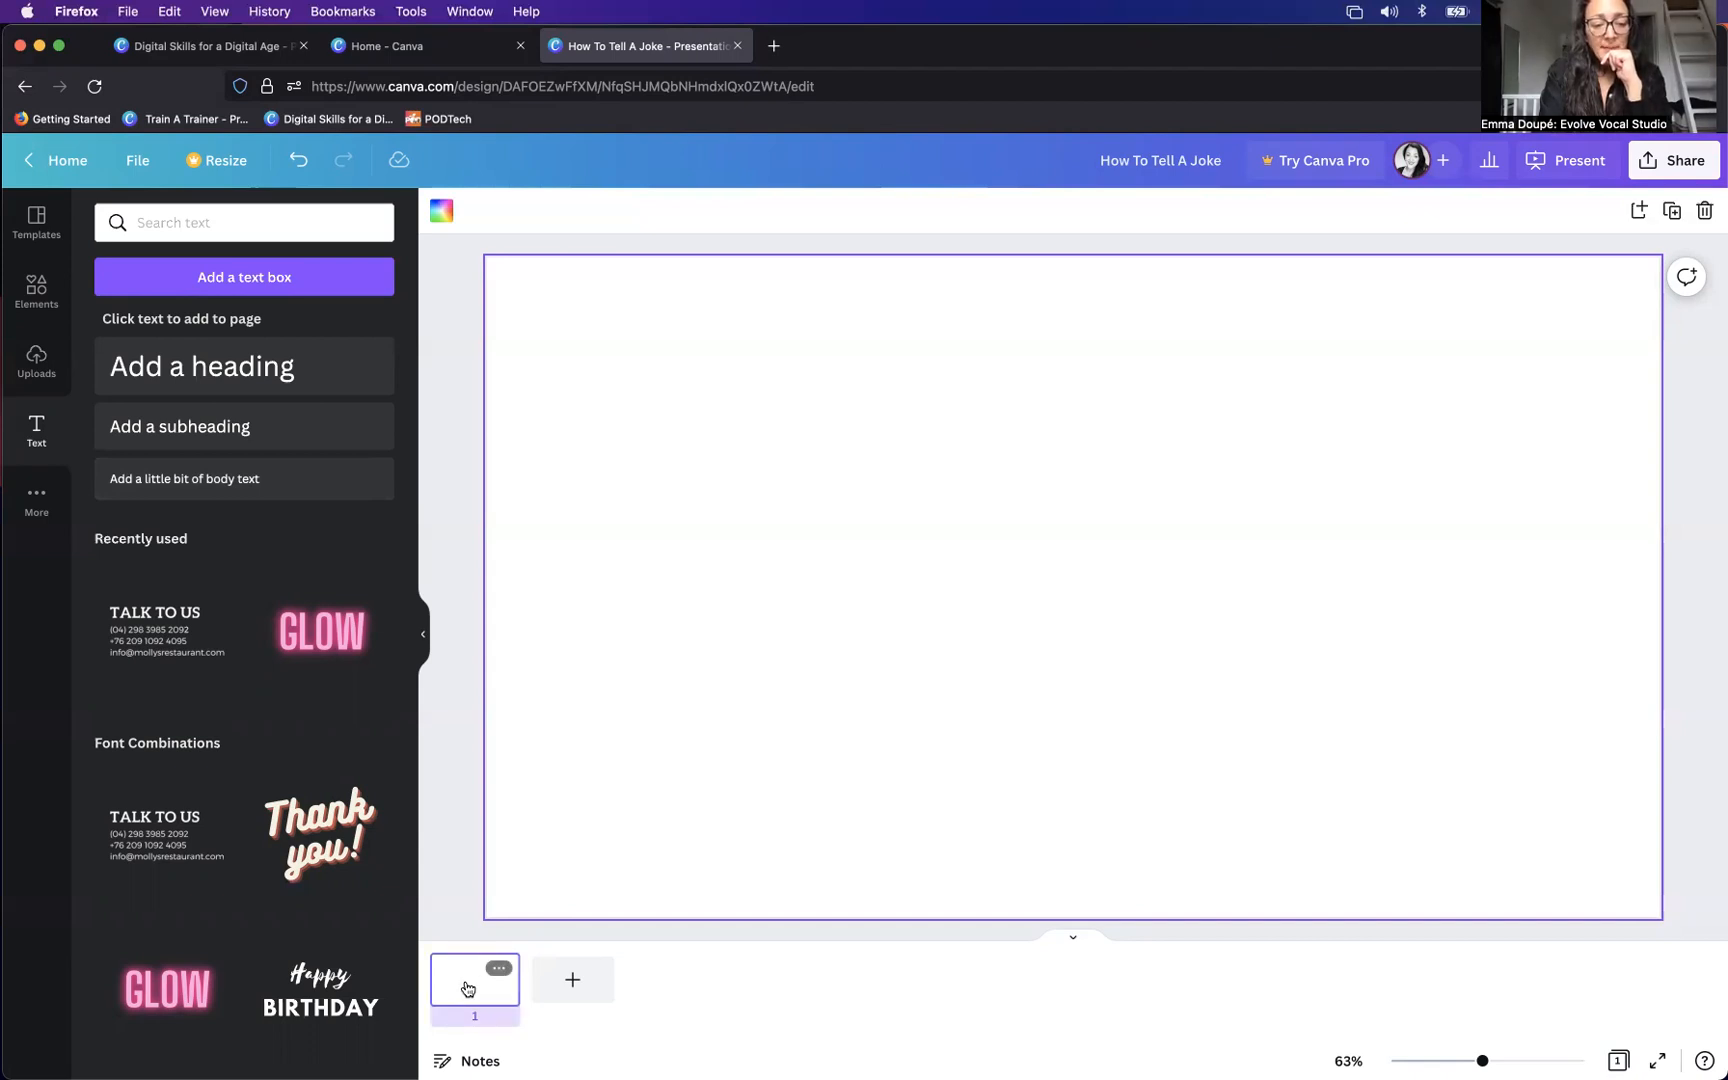
left_click(573, 985)
left_click(664, 997)
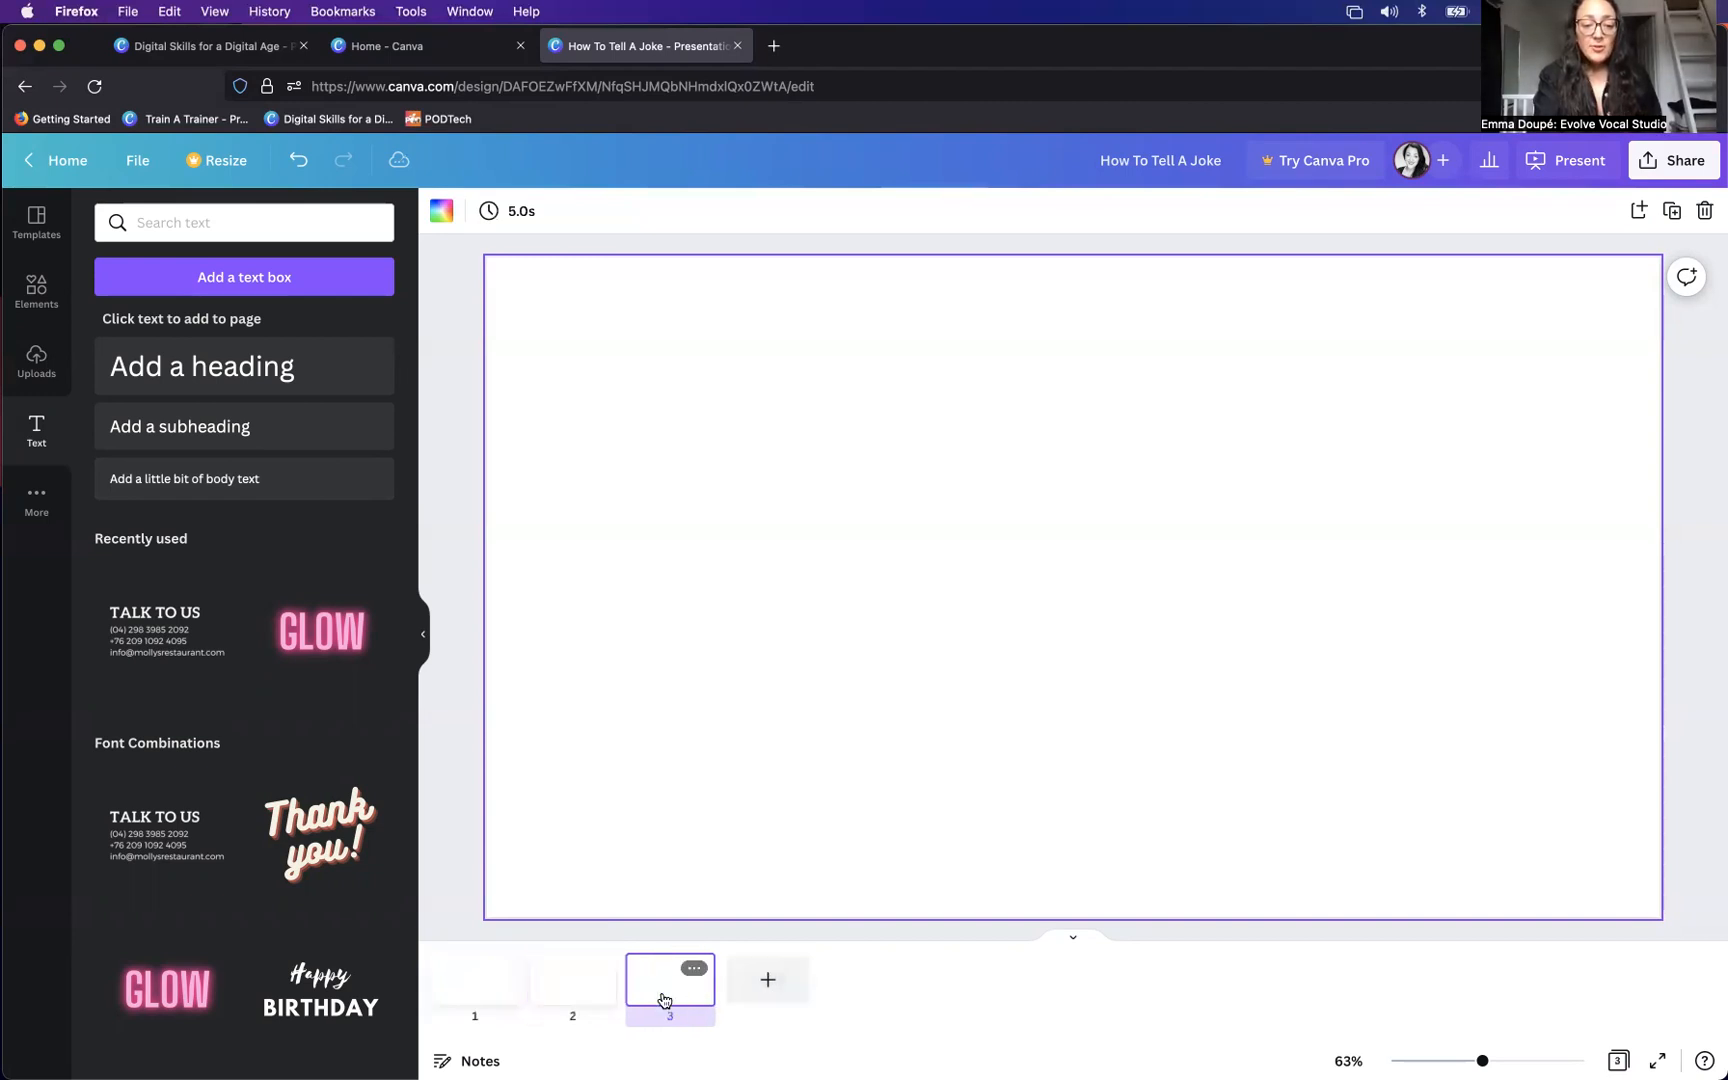
left_click(746, 995)
left_click(845, 982)
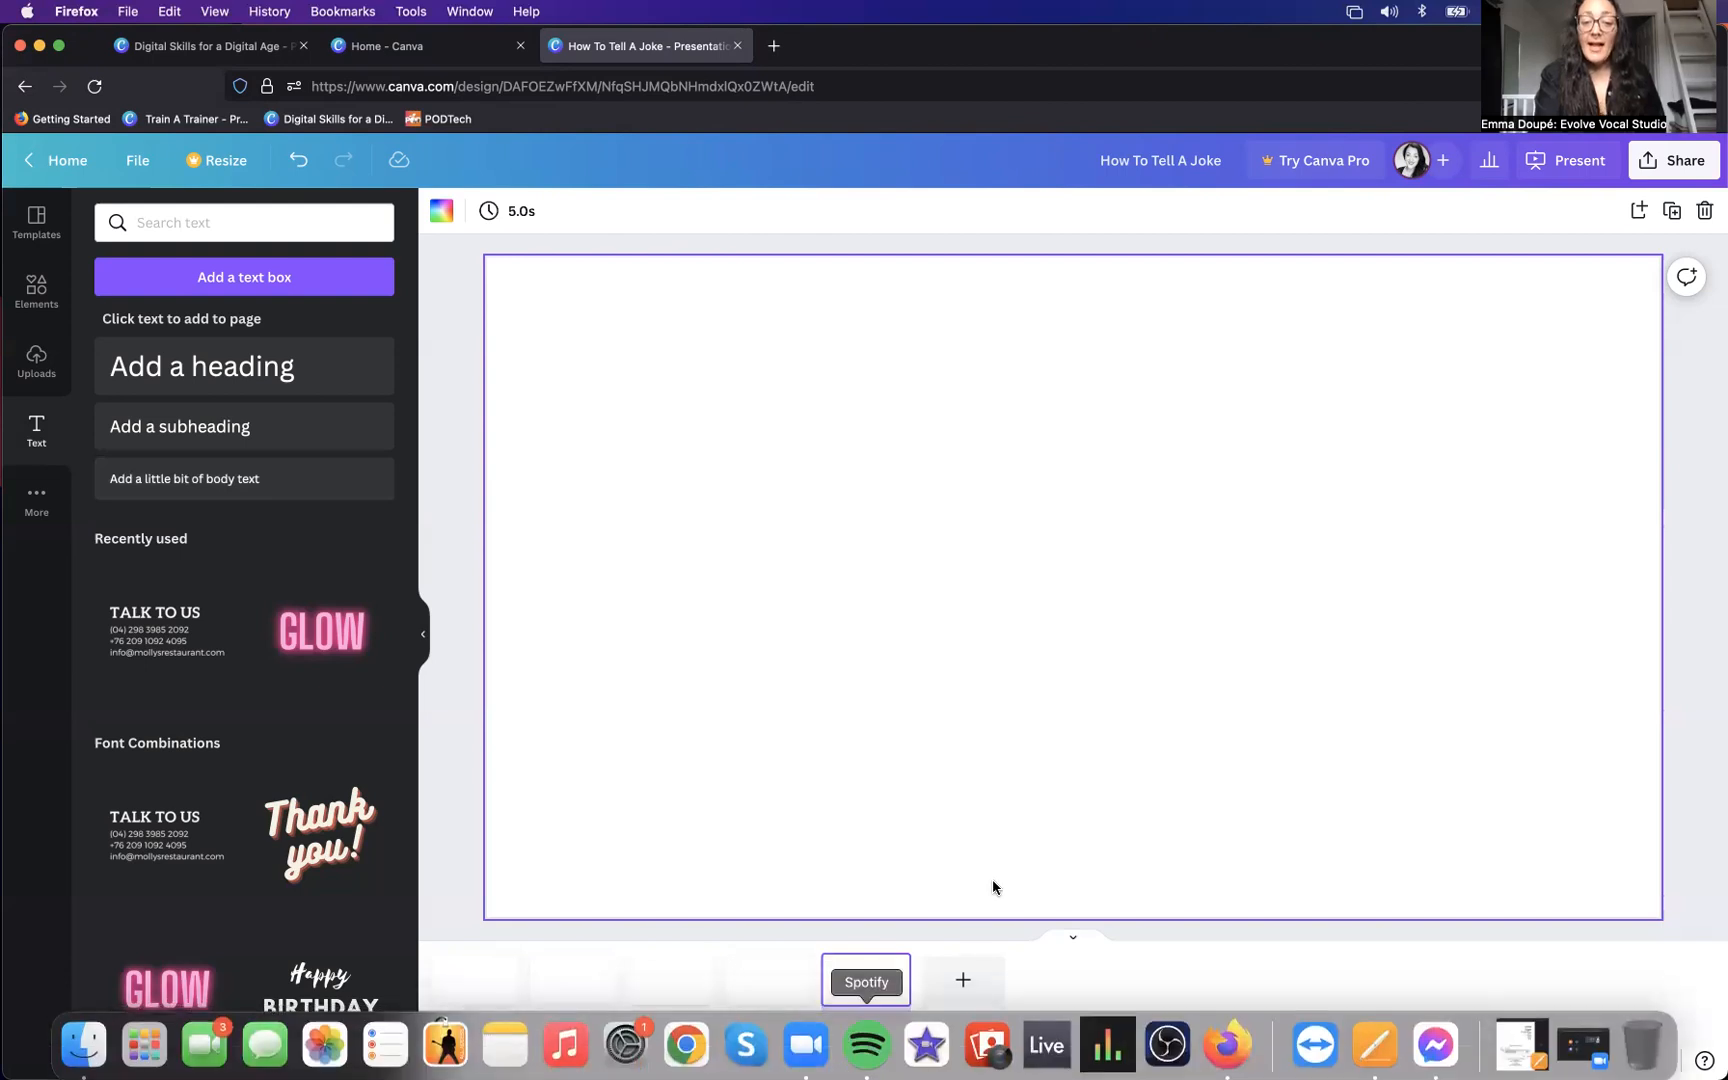
mouse_move(889, 975)
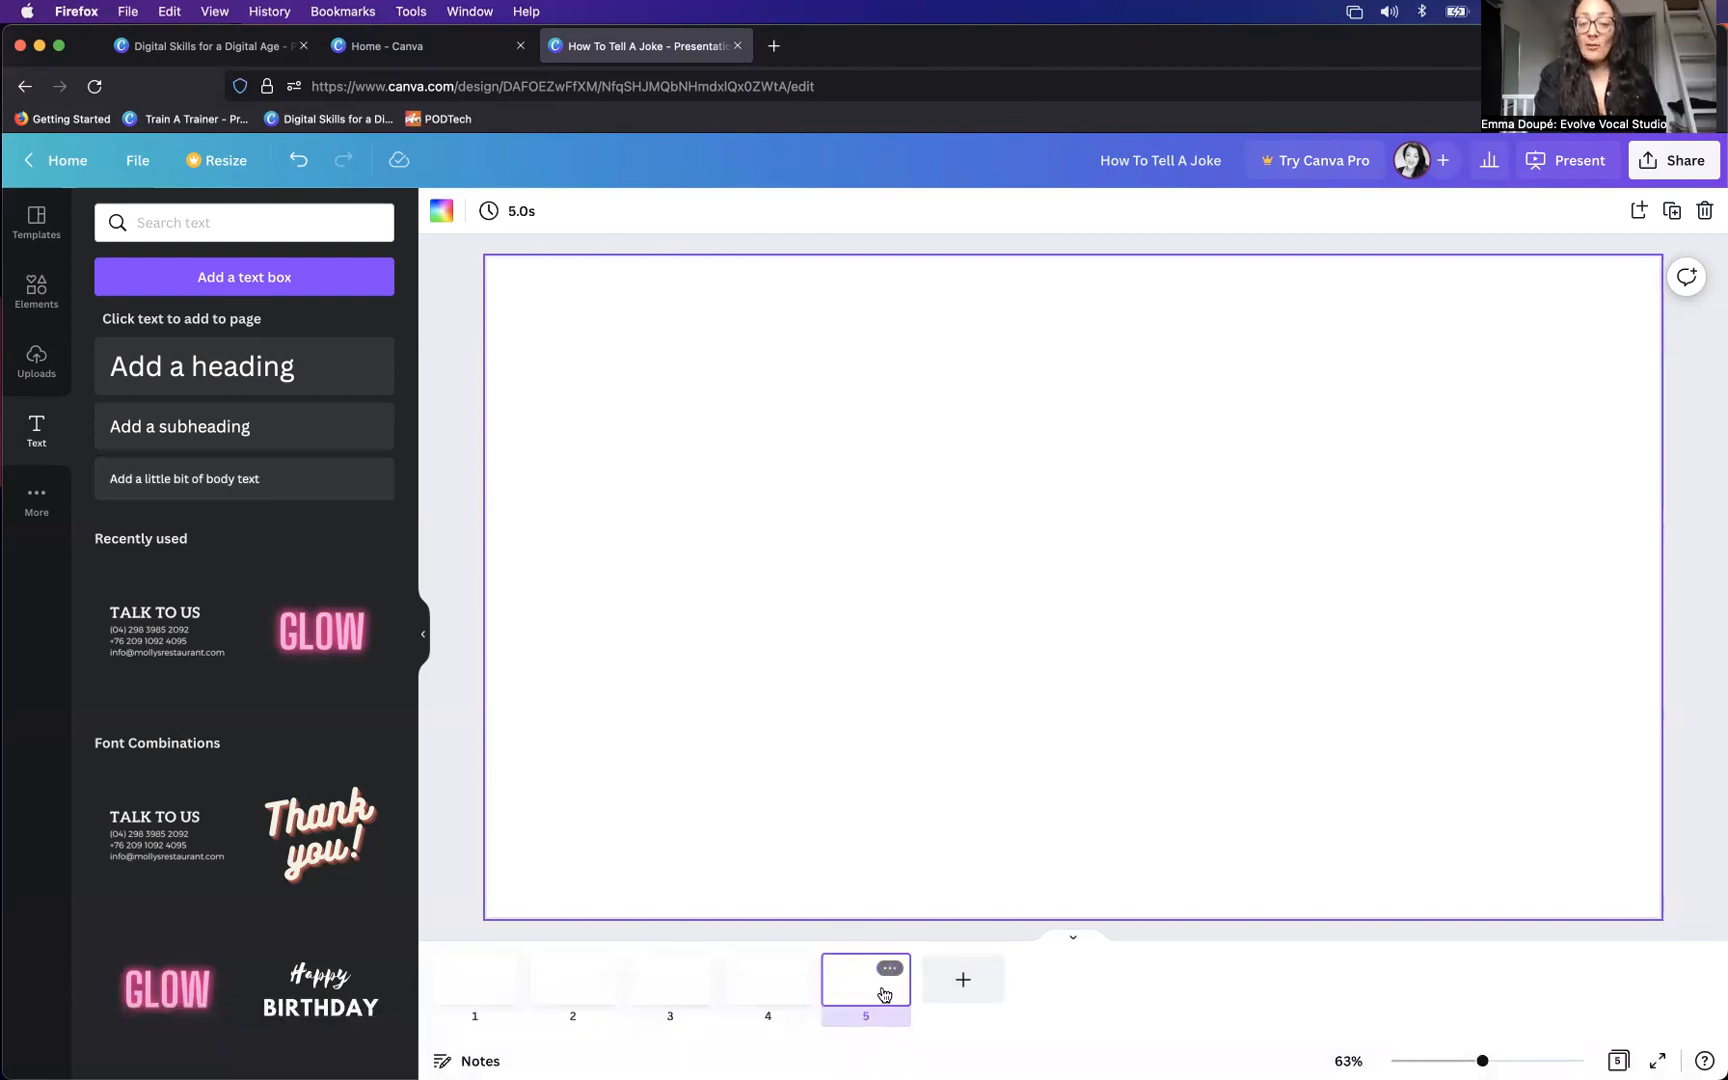
- Apply the "Title Page with Photo" layout to page 1
left_click(460, 977)
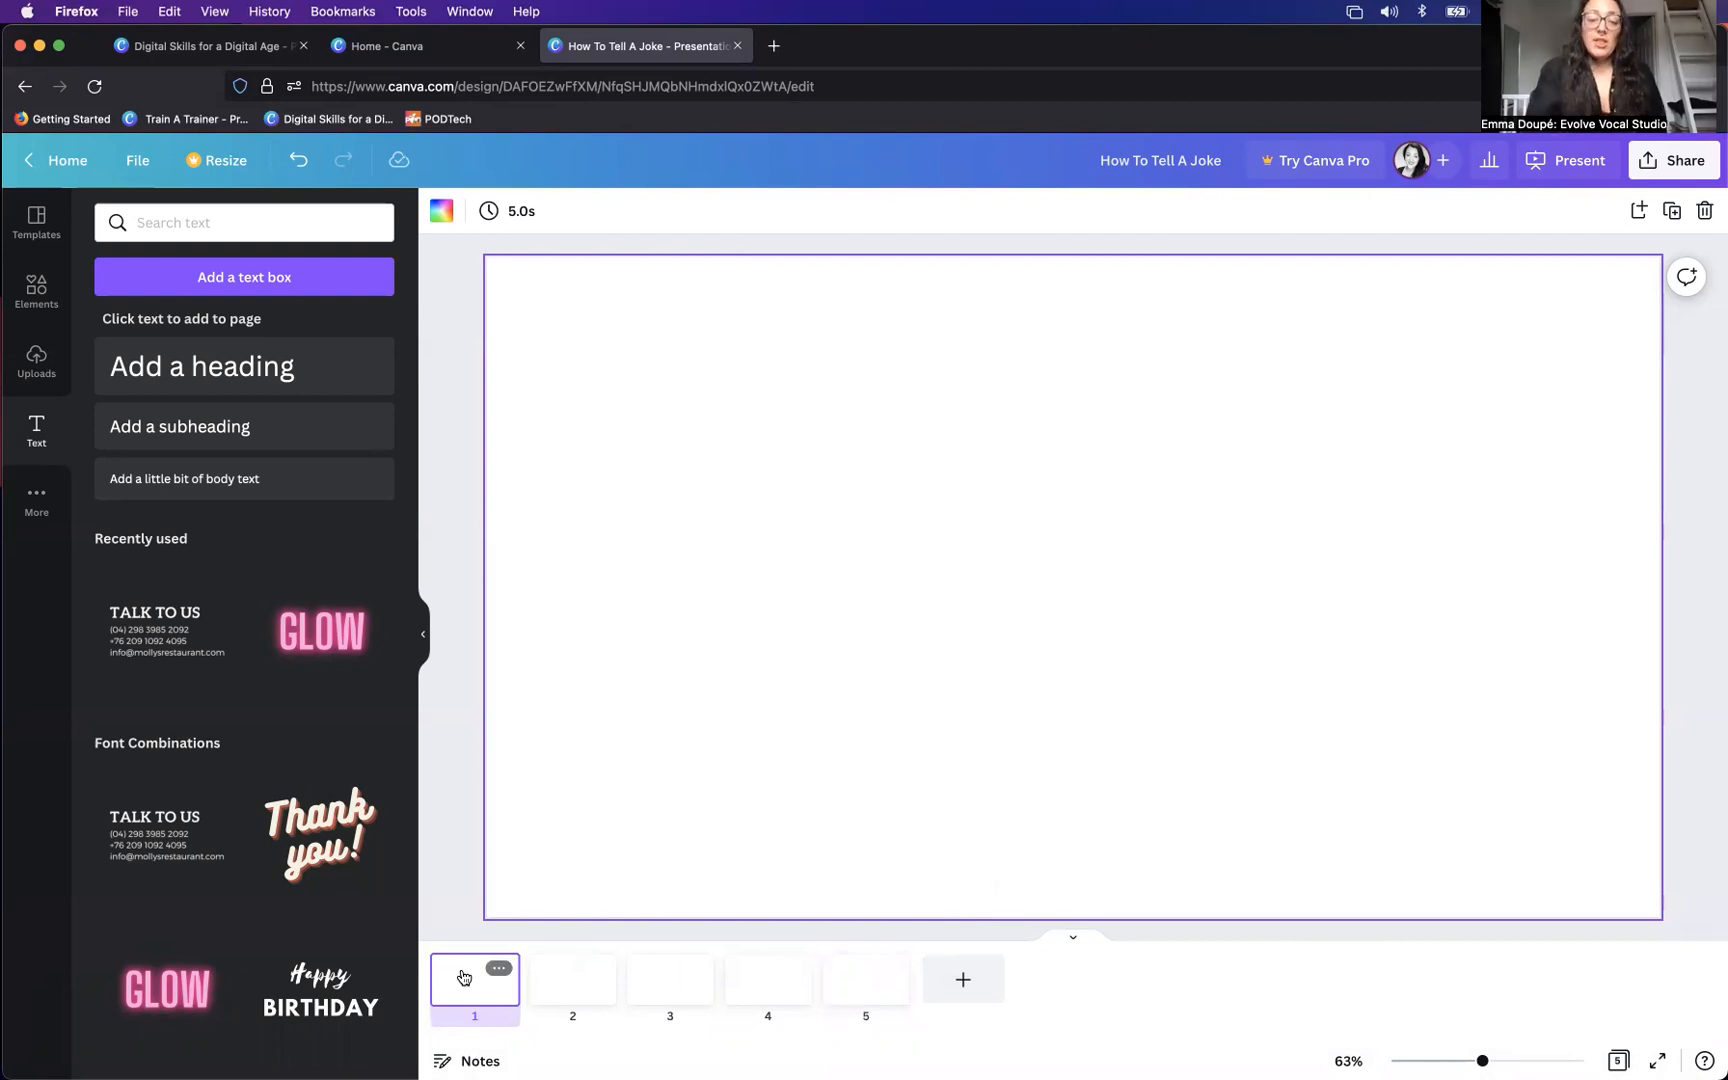
left_click(32, 229)
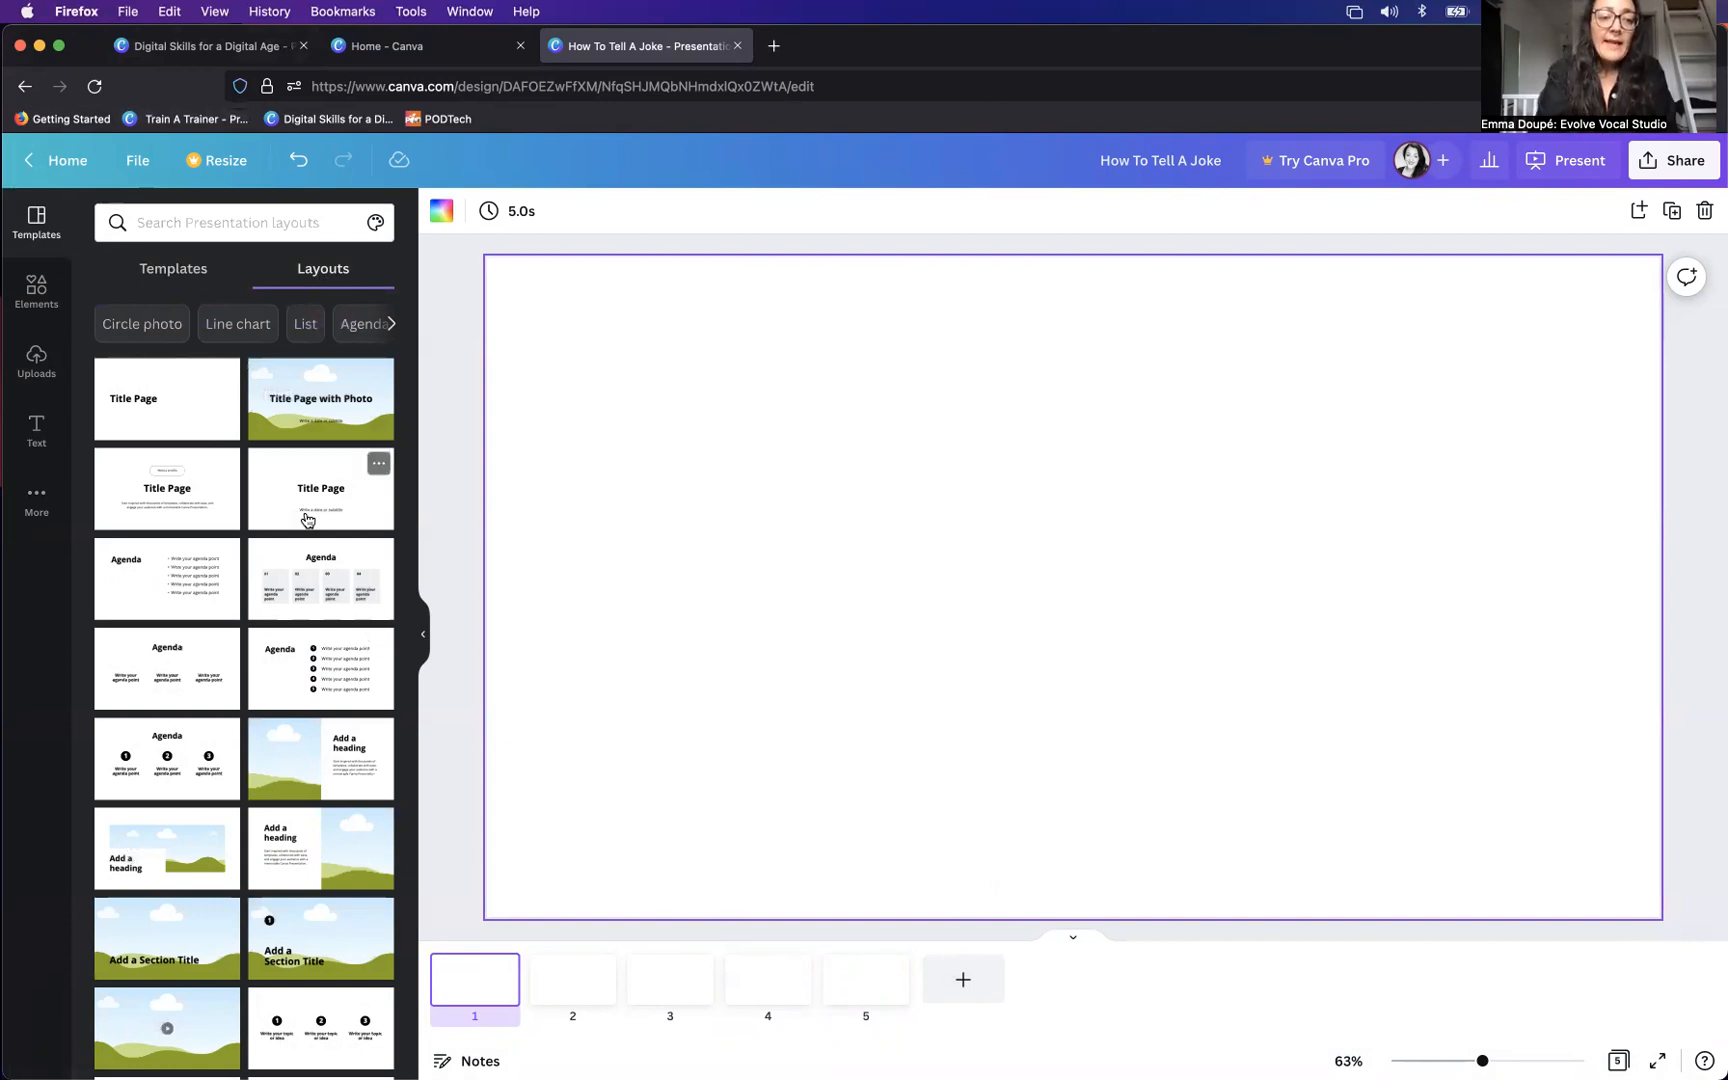
scroll(241, 651, "down", 3)
scroll(241, 651, "up", 3)
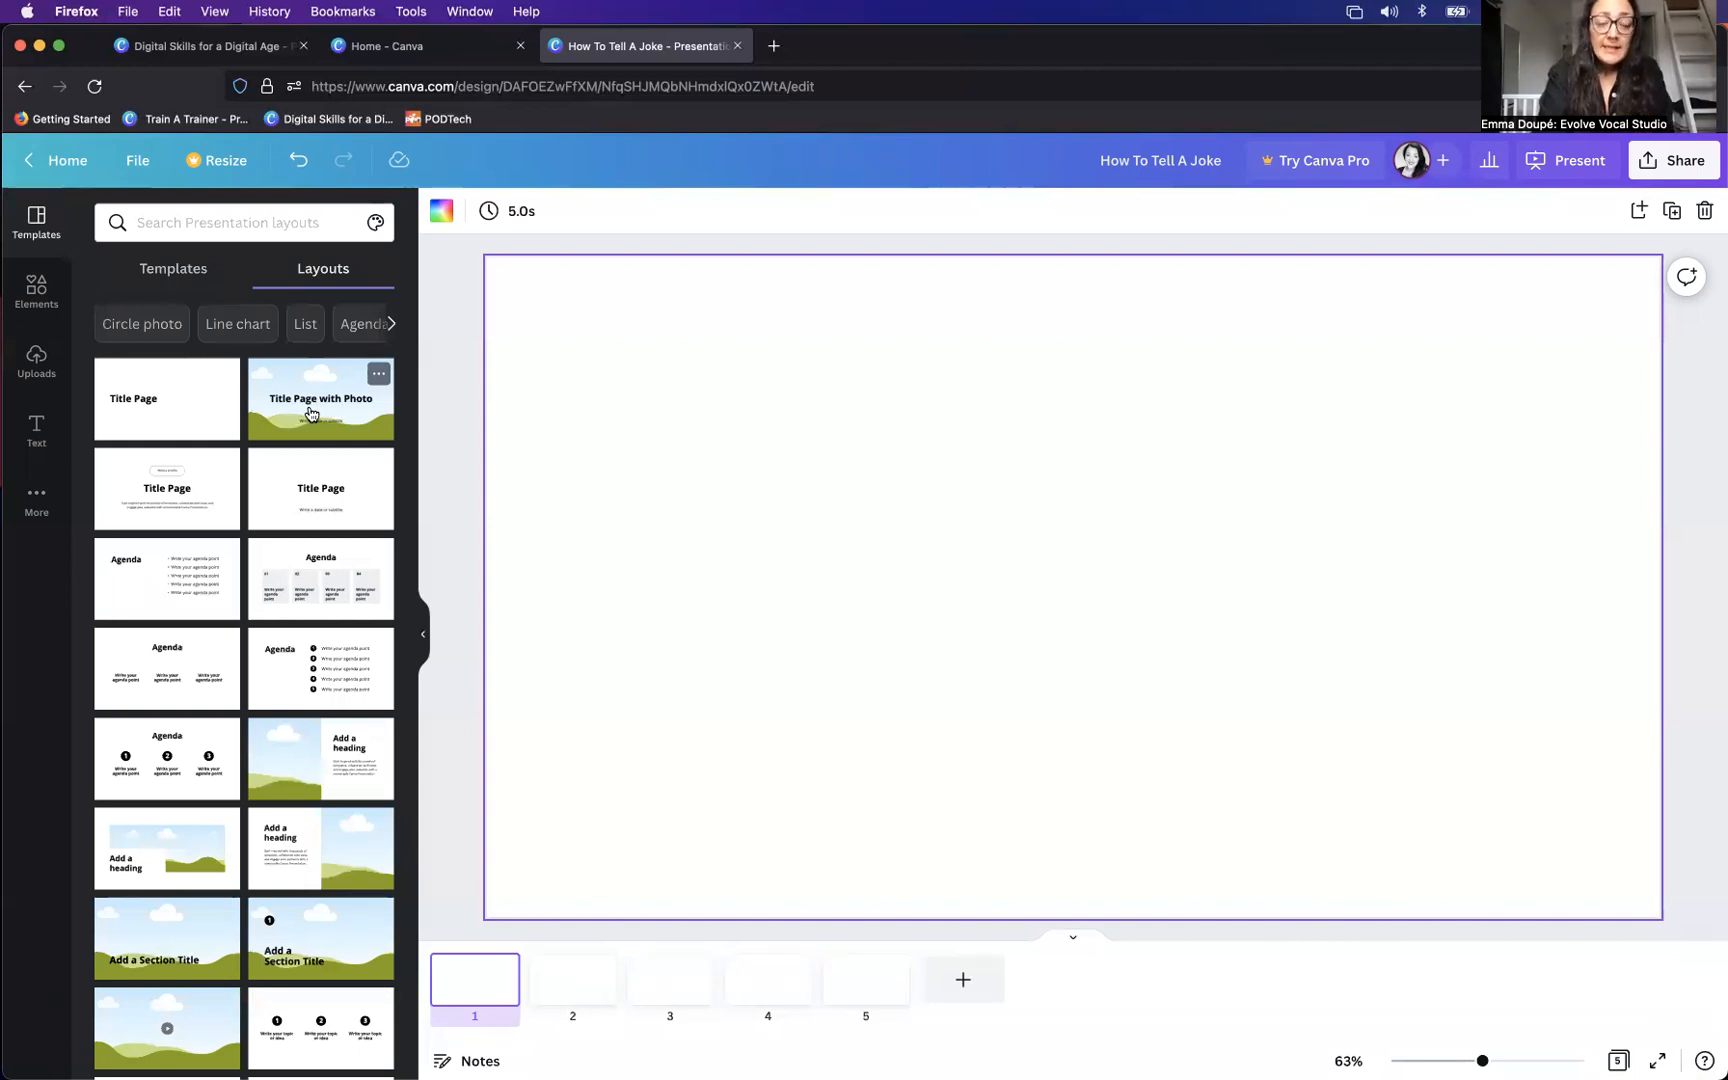
left_click_drag(311, 413, 651, 408)
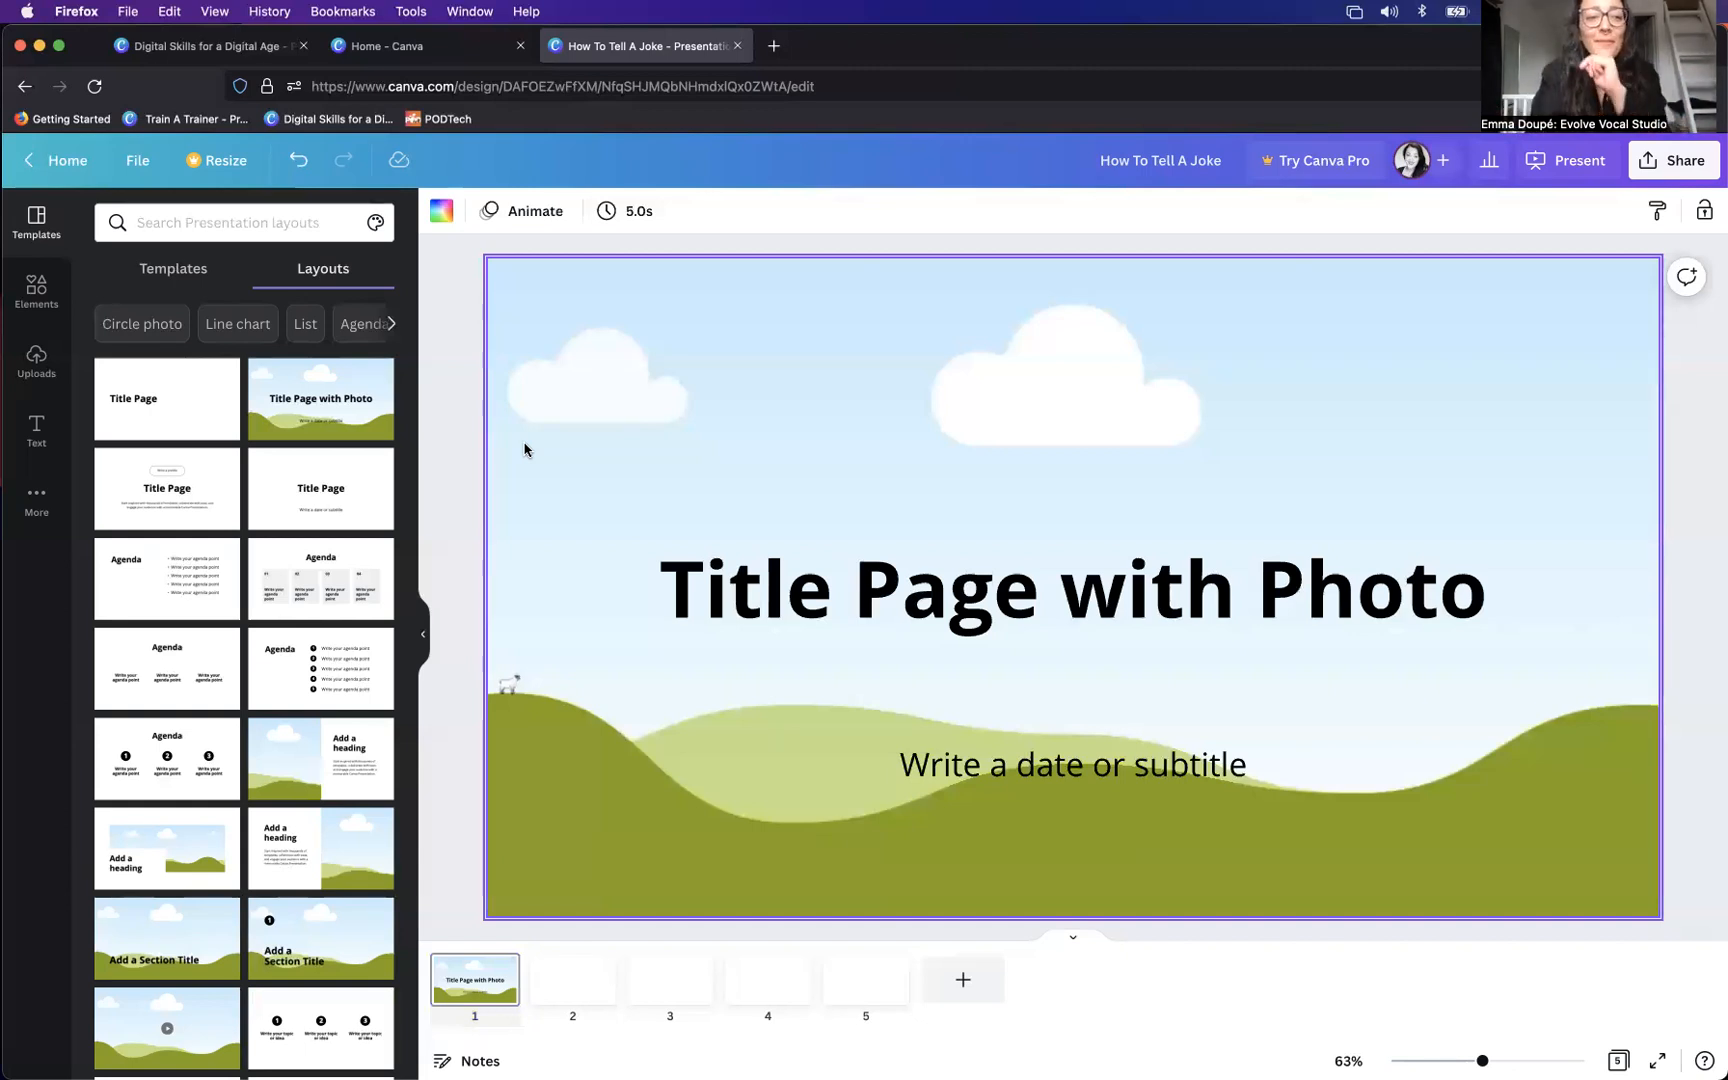
- Search the elements library for "landscape background"
left_click(40, 292)
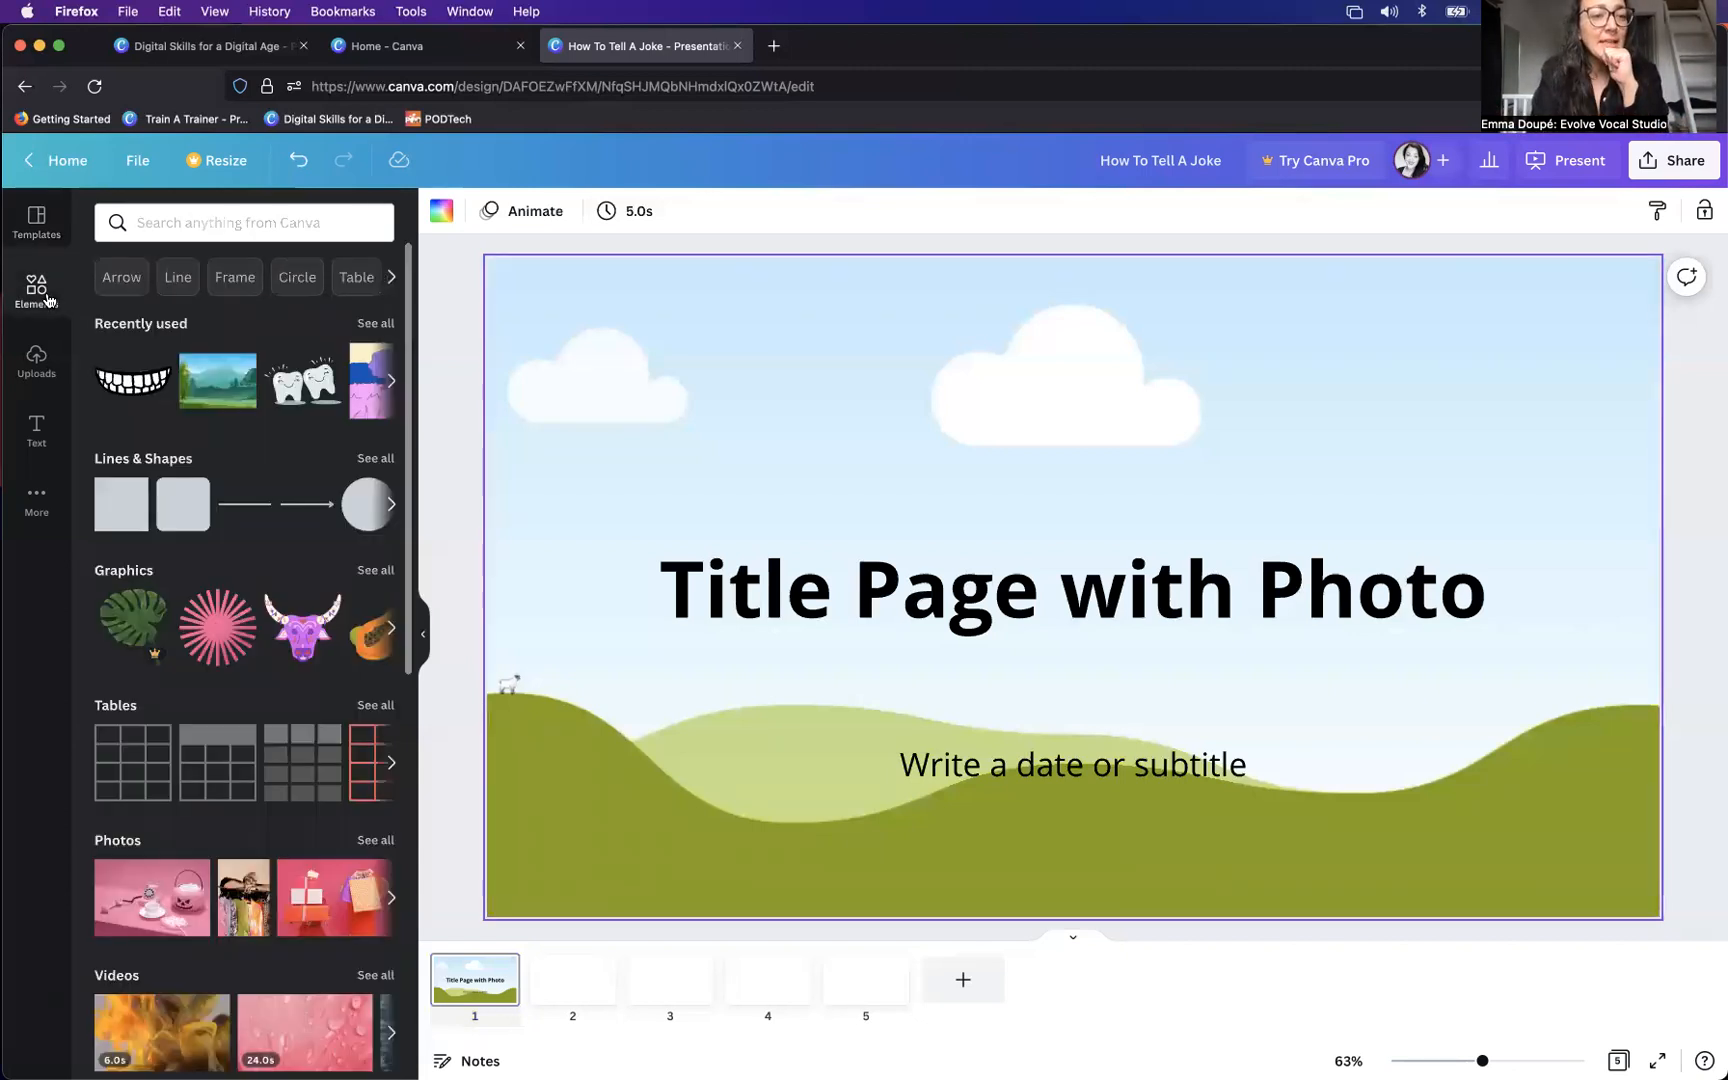
left_click(197, 222)
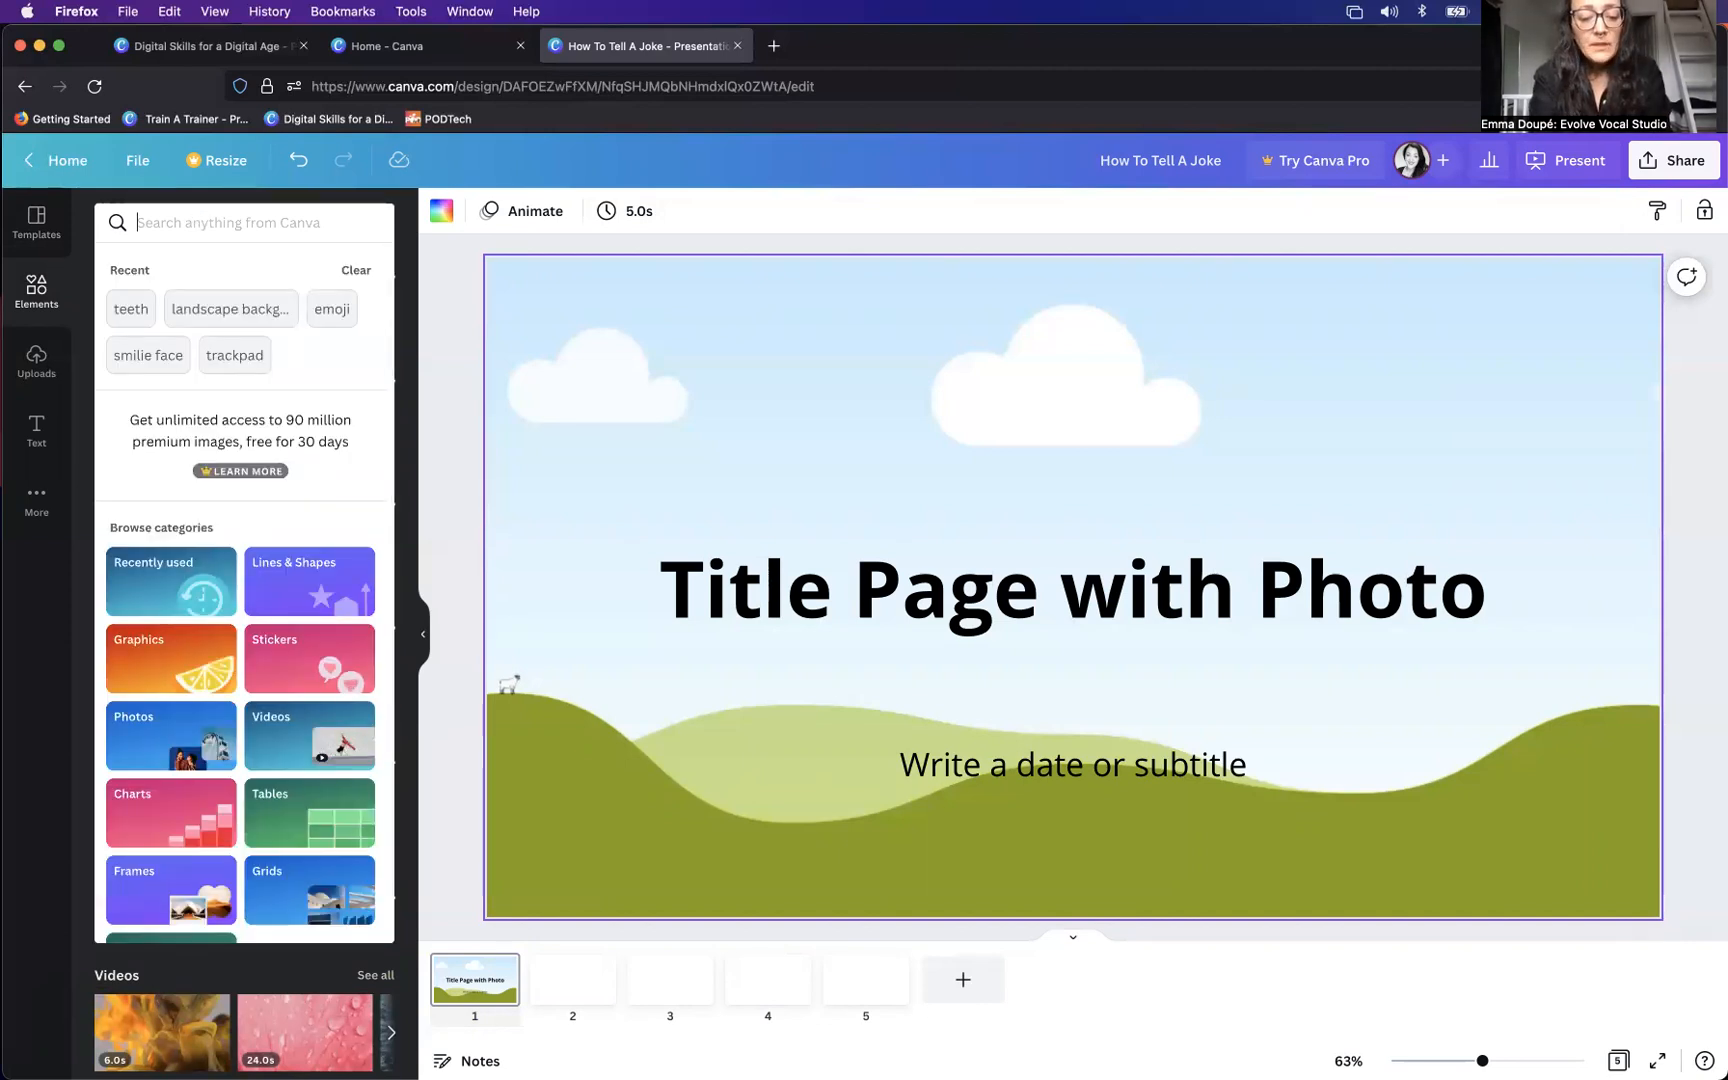
type("landscape ba")
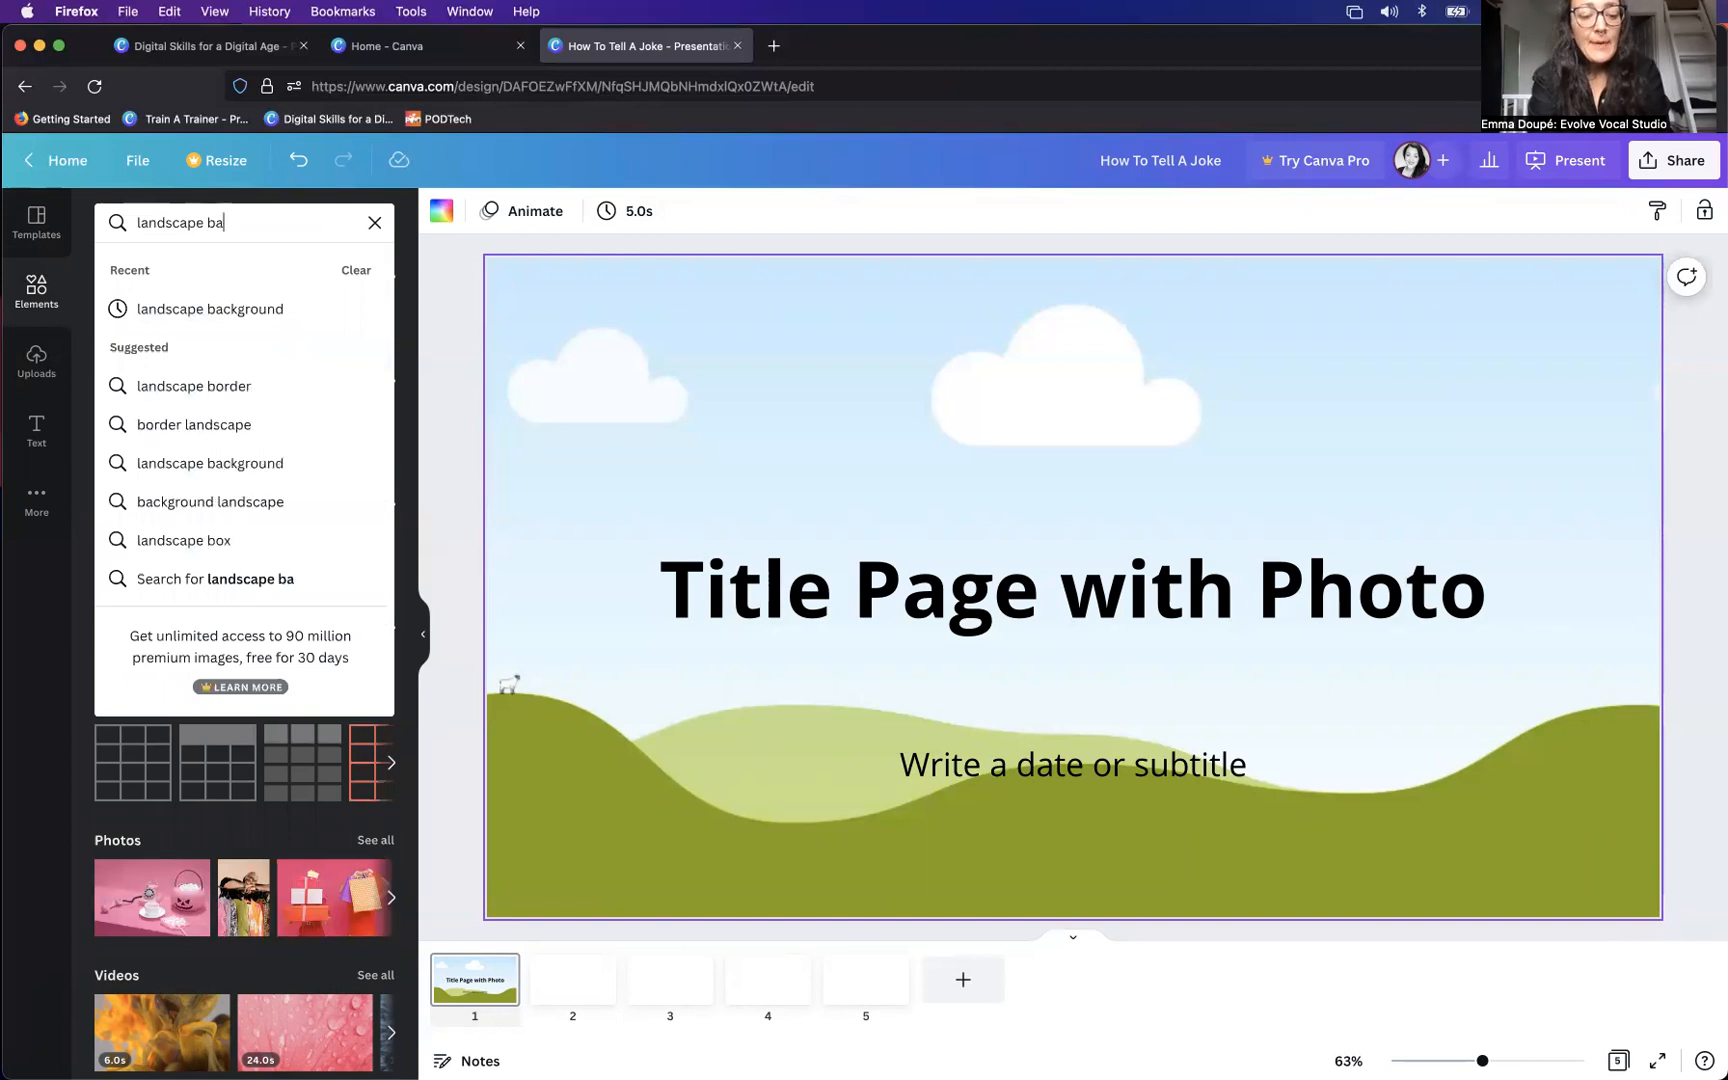
type("ckground")
key("Return")
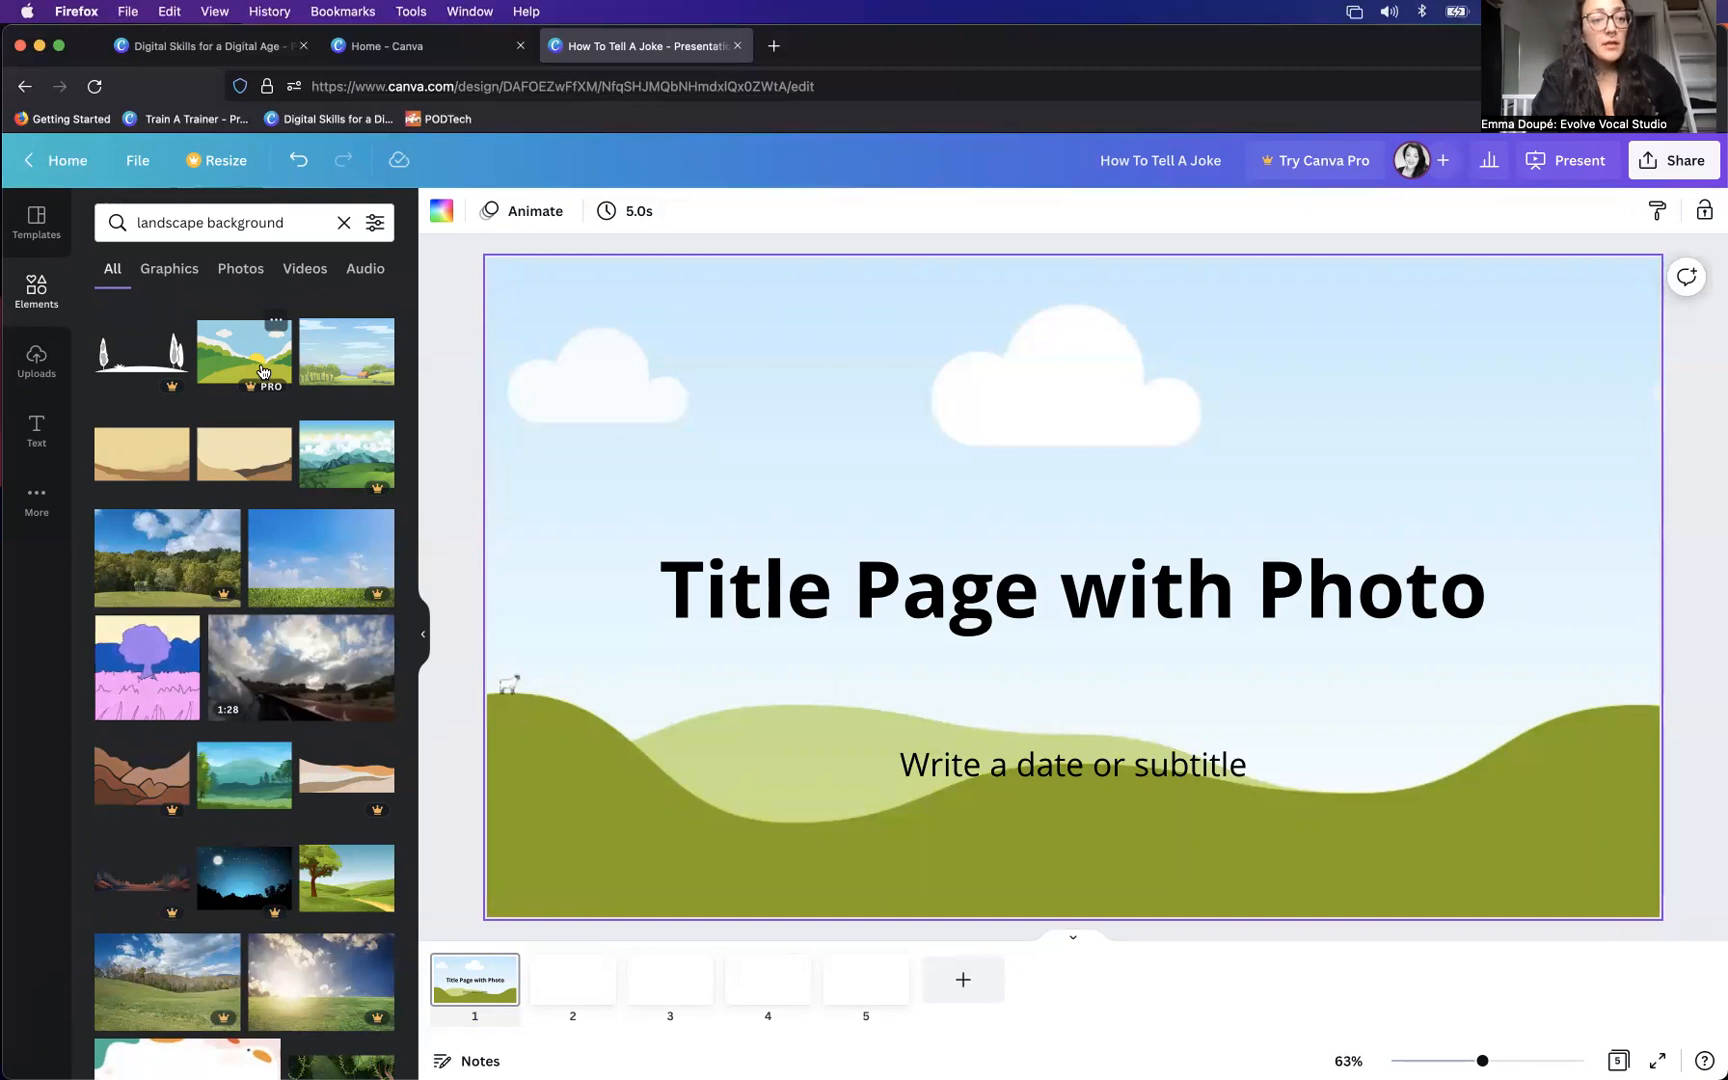
- Try the Pro green hills and yellow sun illustration as page 1's background, and replace it with the free teal mountain landscape
left_click_drag(262, 371, 620, 393)
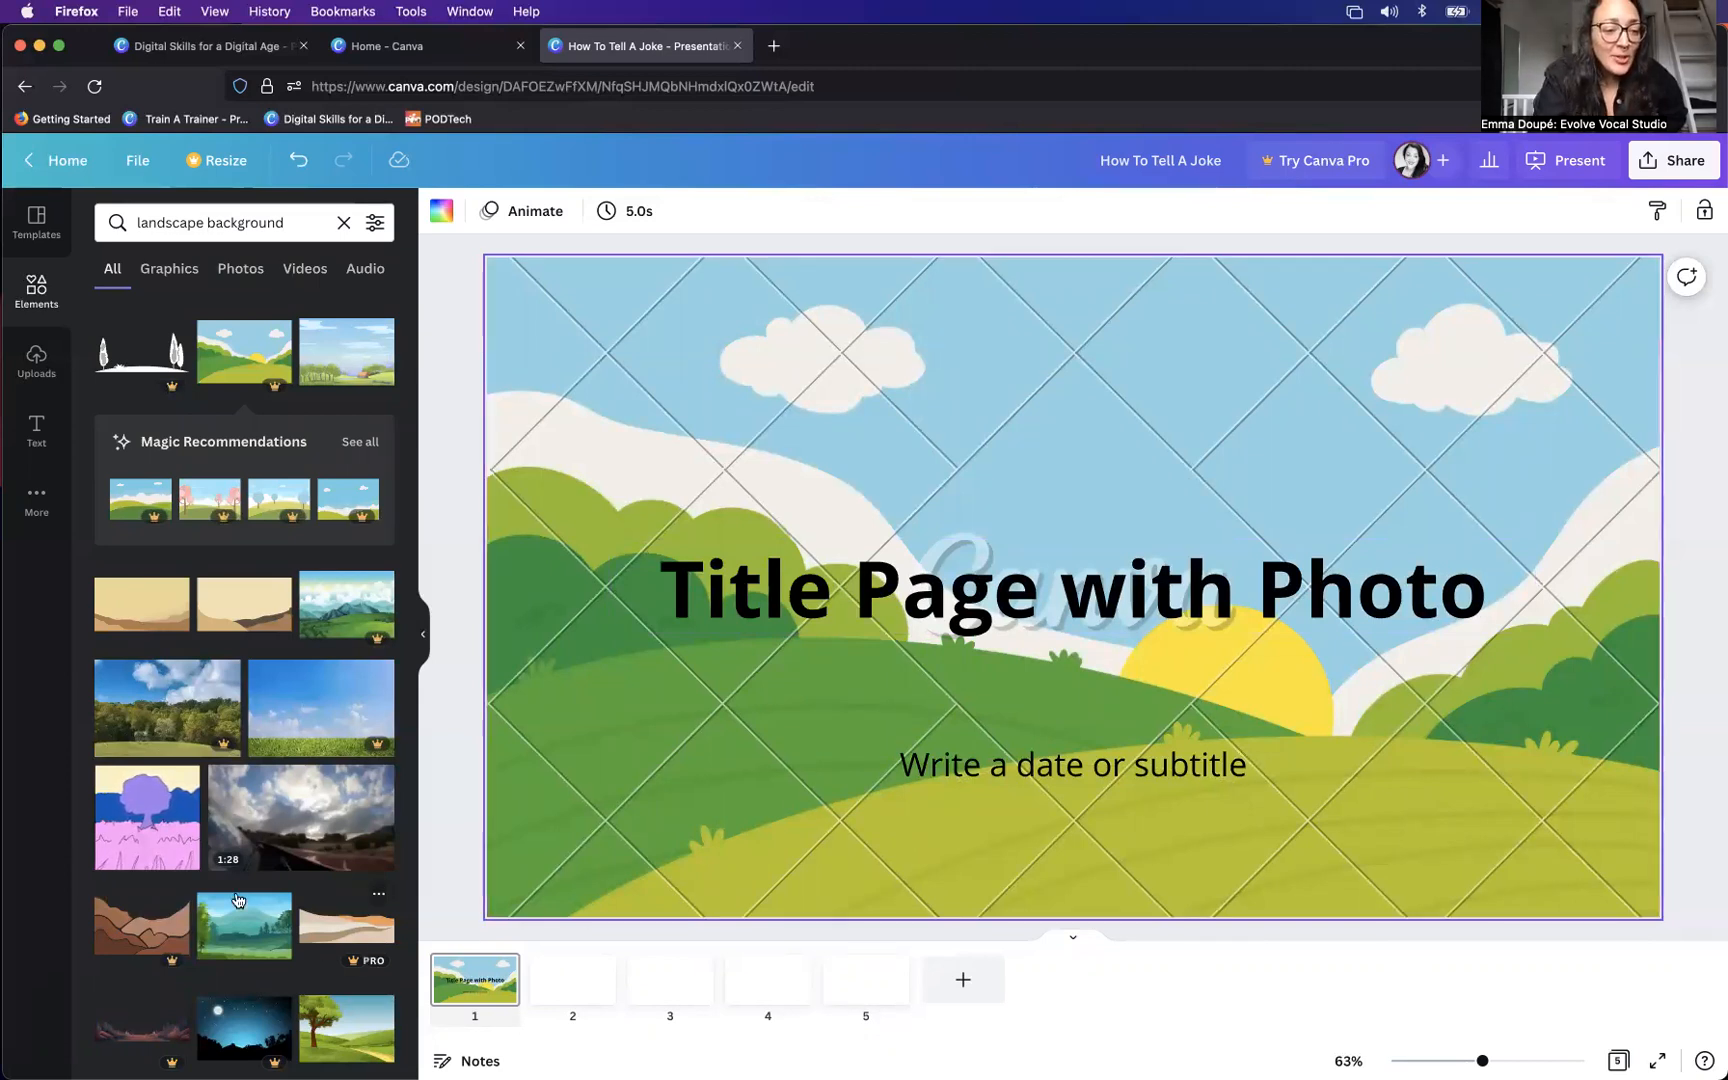
scroll(283, 590, "down", 3)
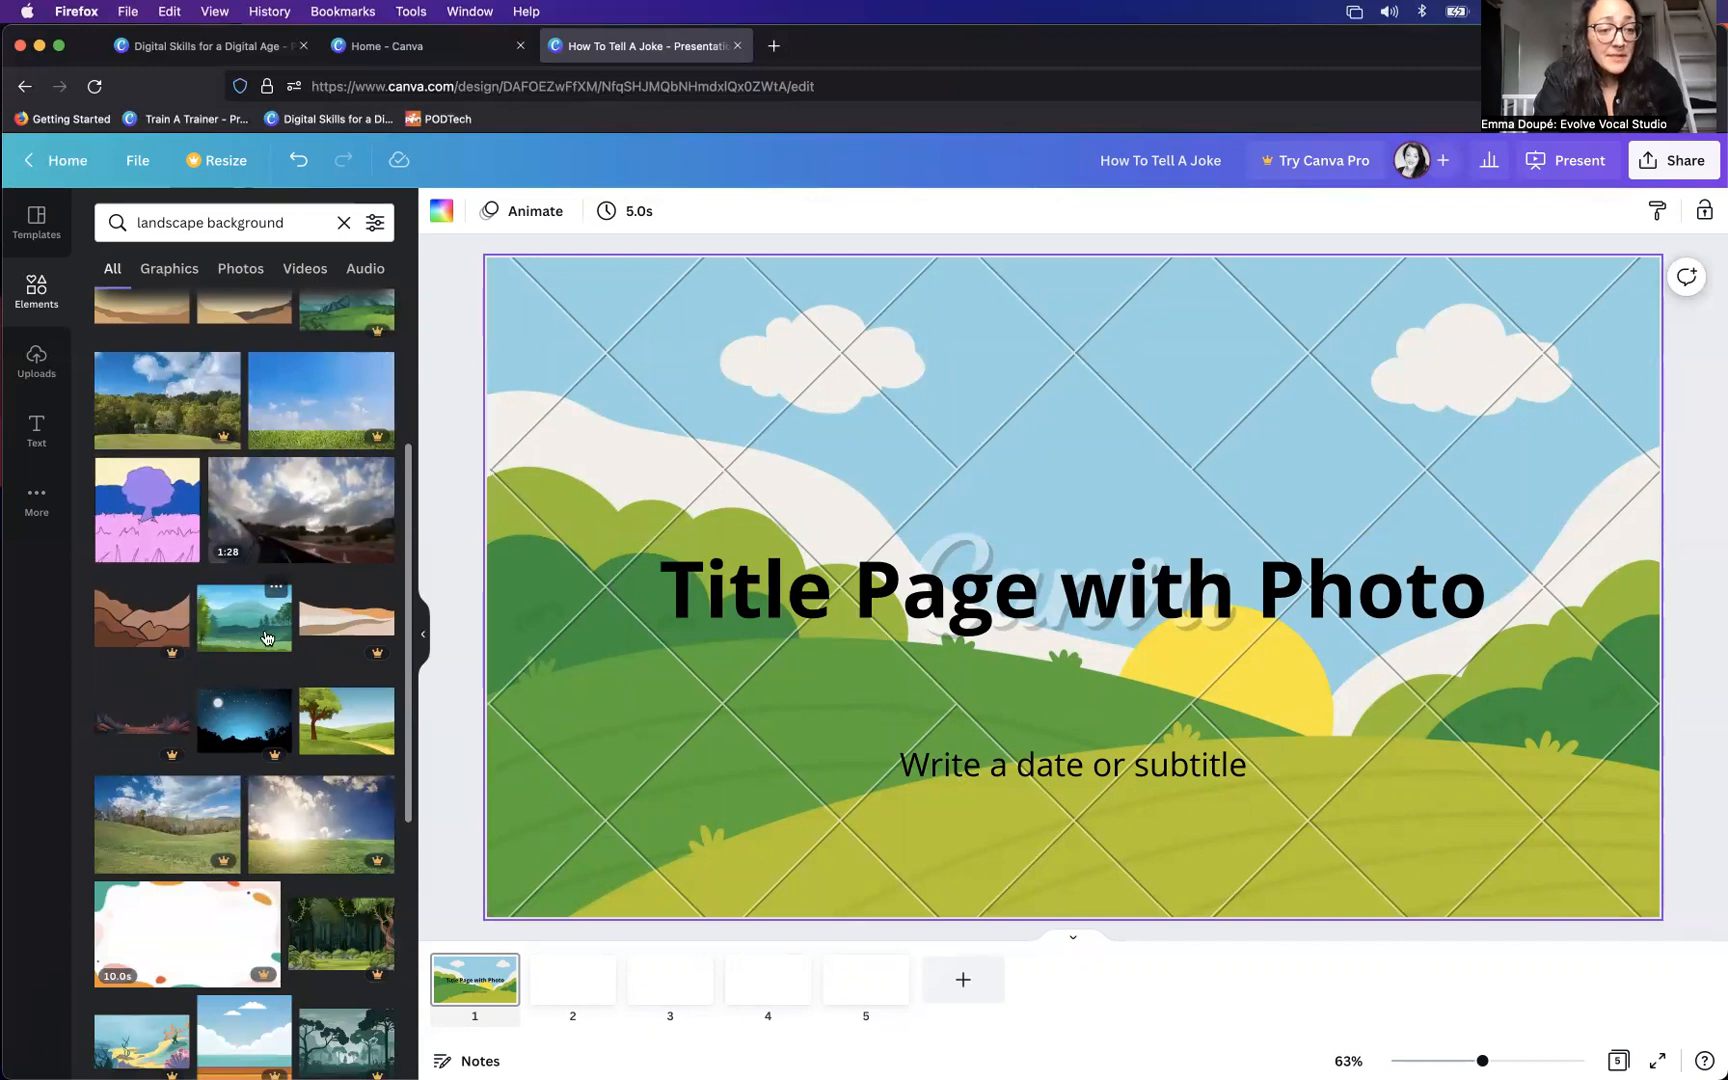
left_click_drag(228, 618, 568, 428)
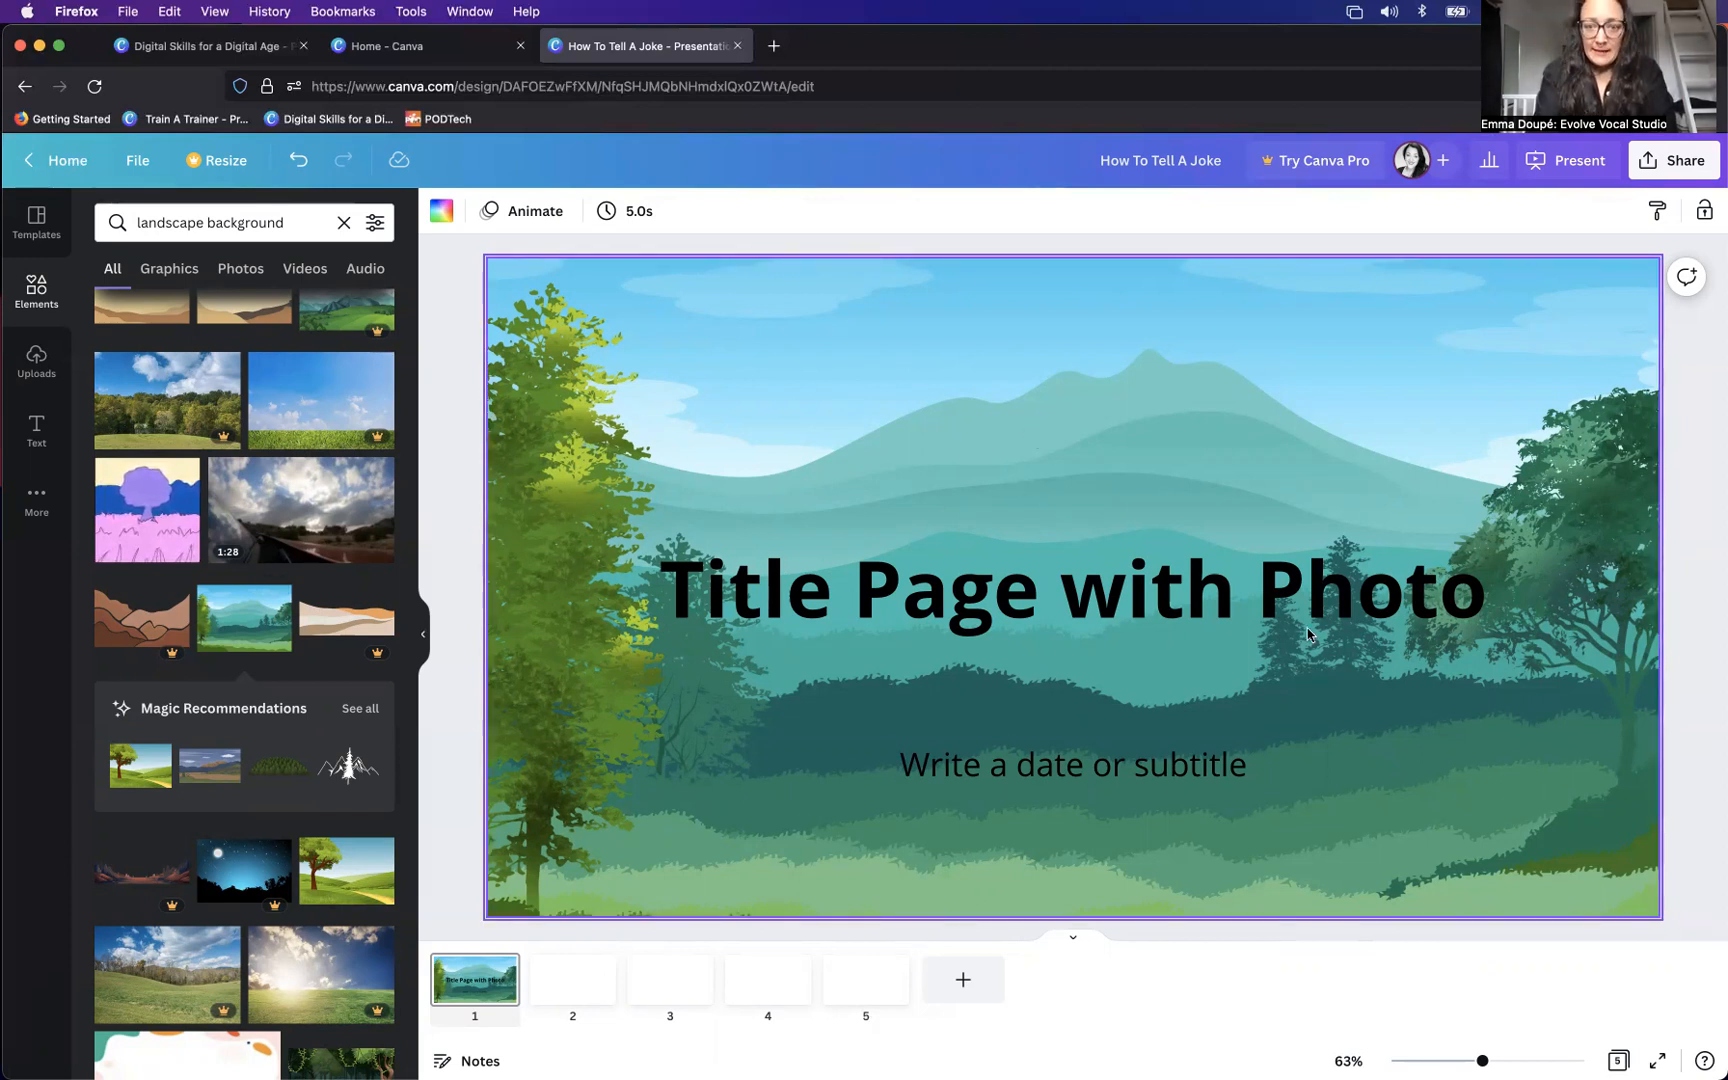
- Move the "Title Page with Photo" heading up to the upper part of the slide, over the sky and mountain peaks
left_click(1150, 583)
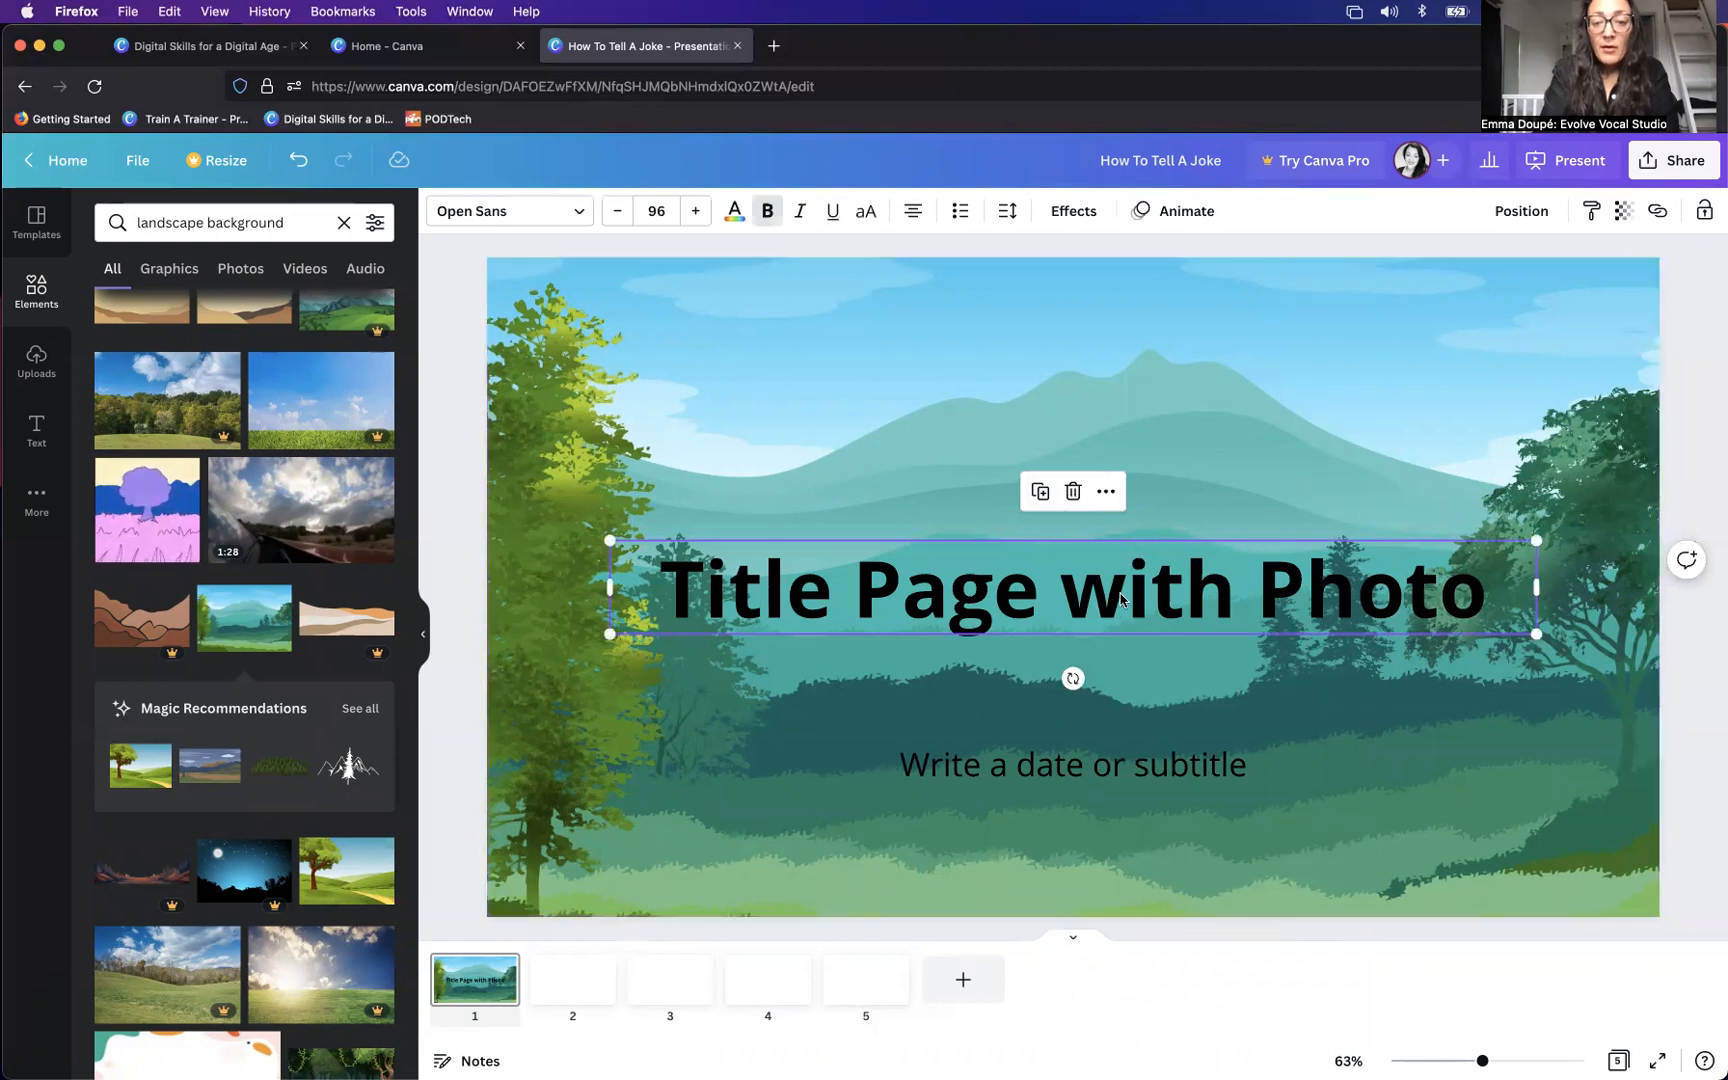
left_click_drag(1118, 552, 1124, 382)
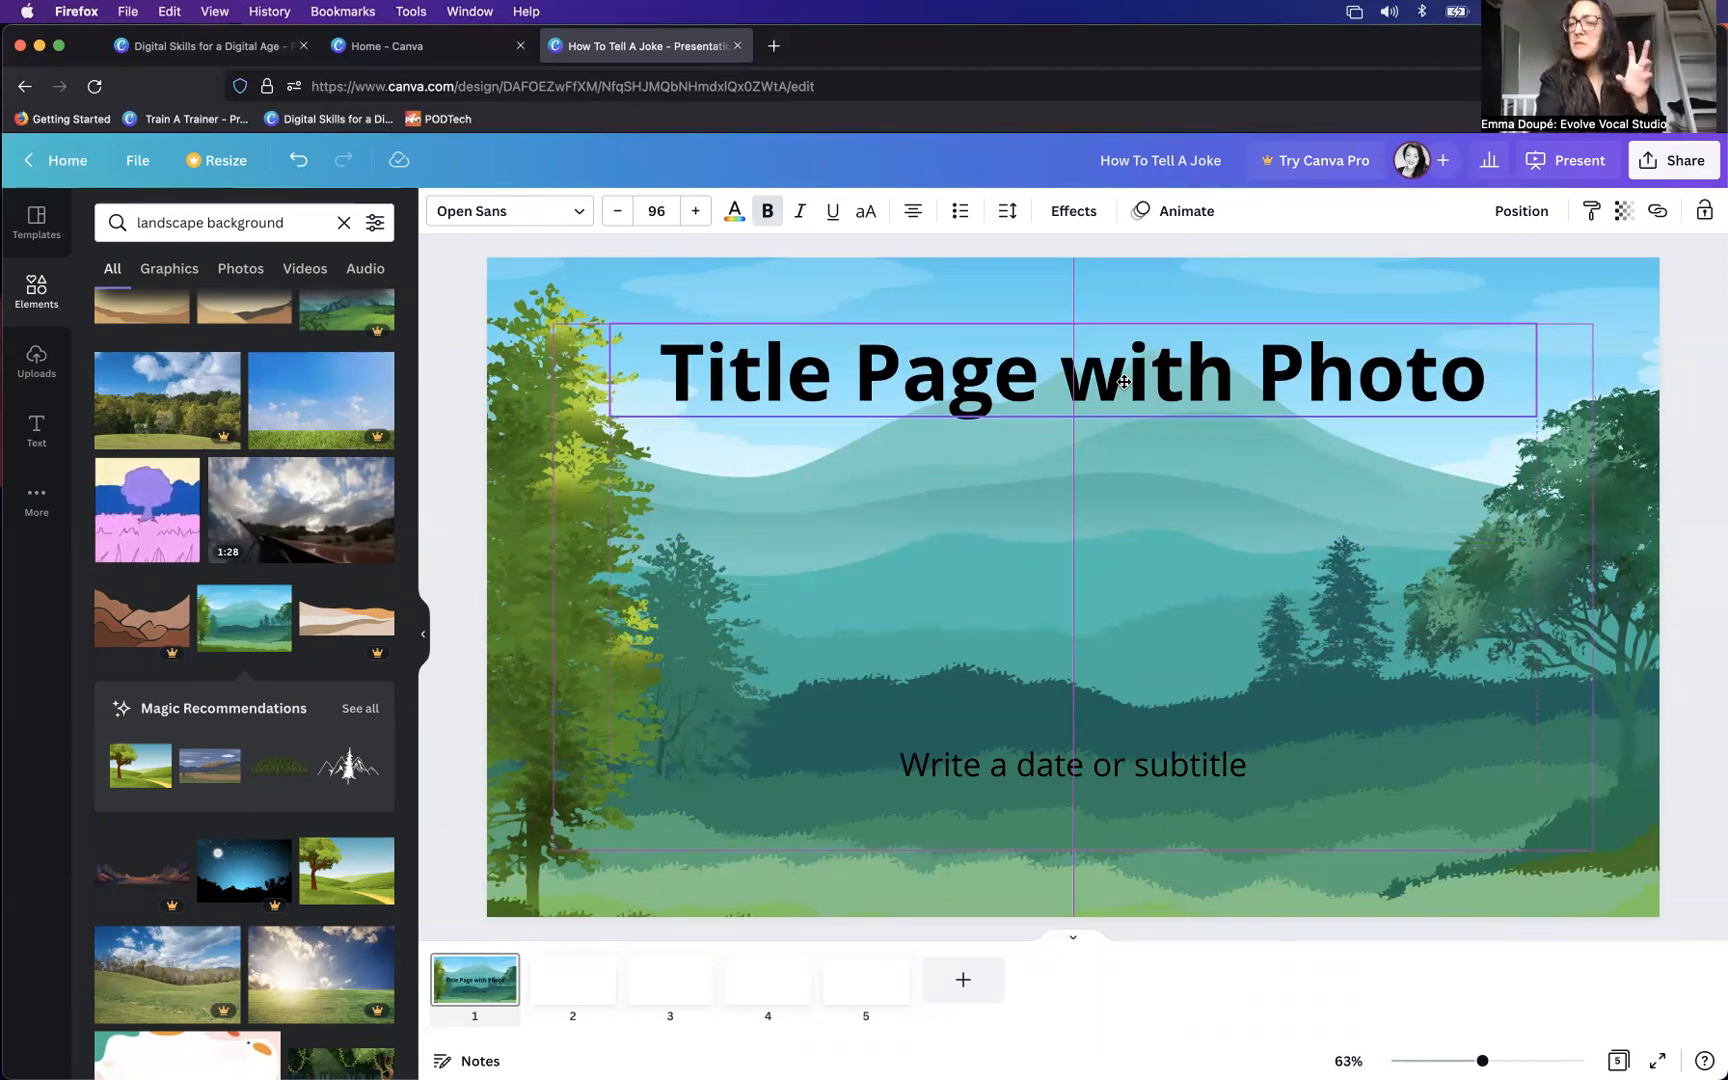
left_click_drag(1124, 382, 1128, 413)
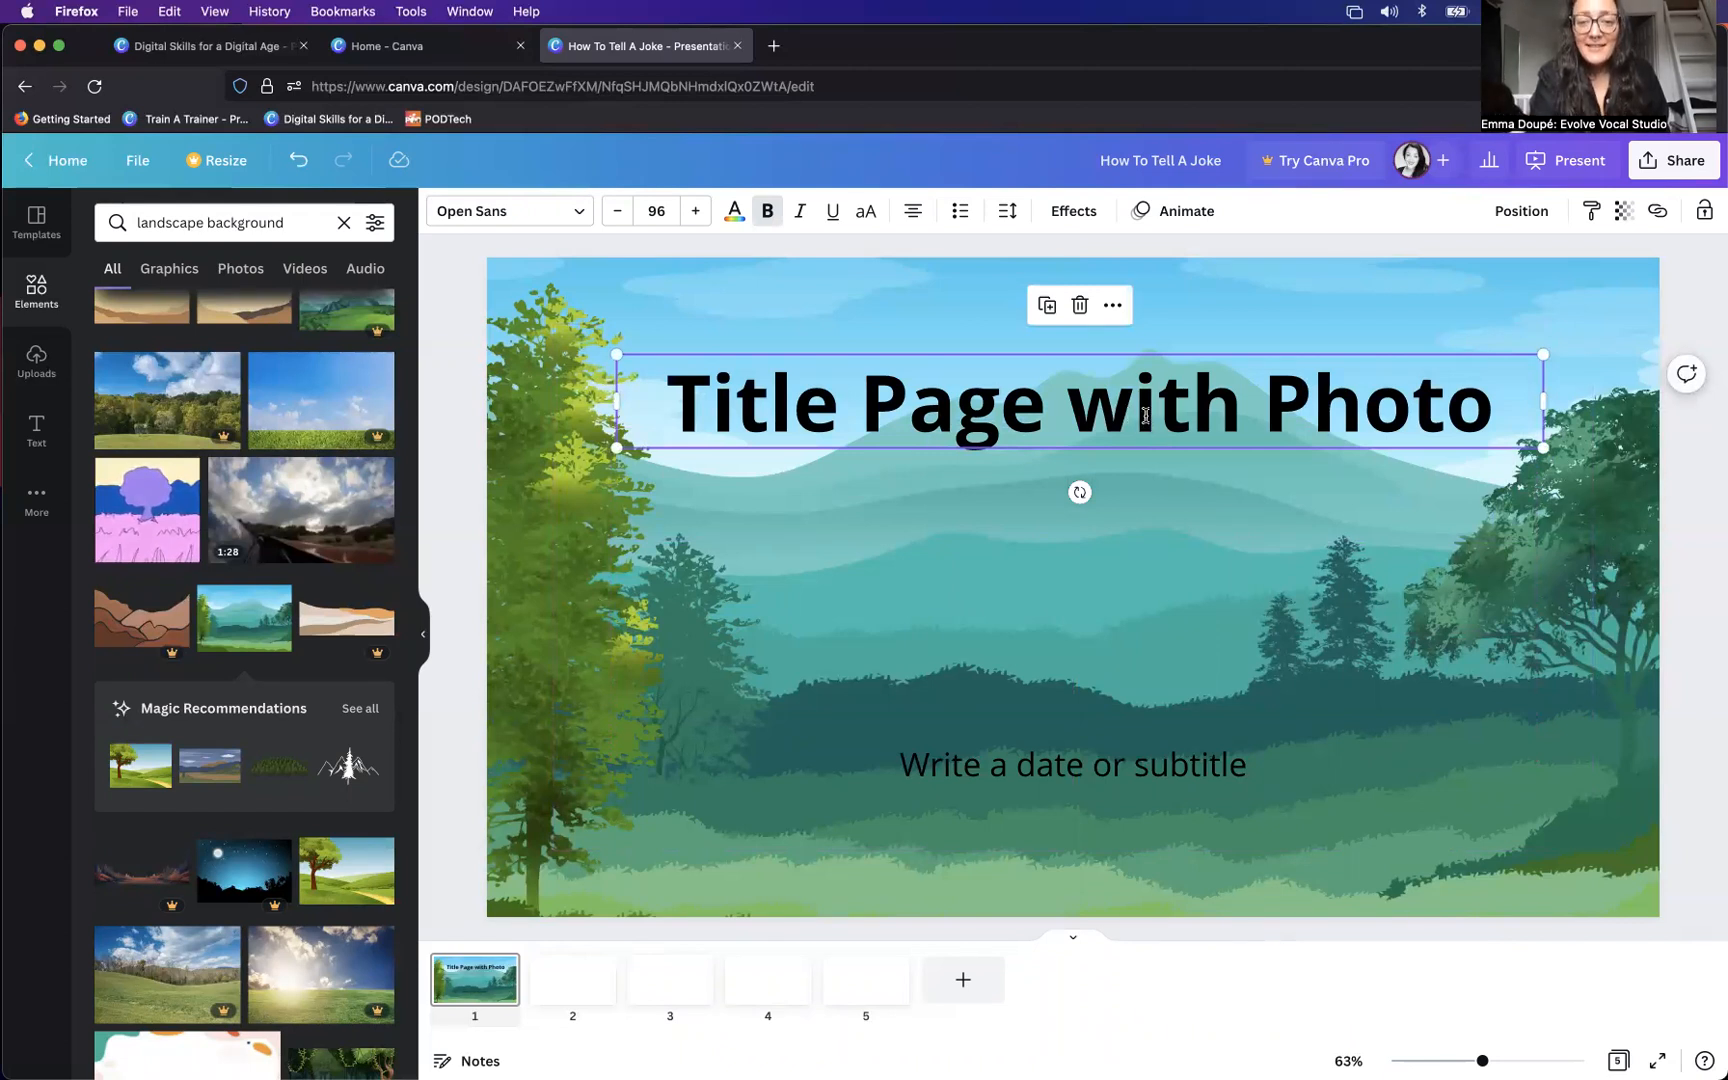
- Replace the page 1 heading "Title Page with Photo" with "How To Tell a Joke" and select the whole new heading text
double_click(1148, 416)
triple_click(1497, 413)
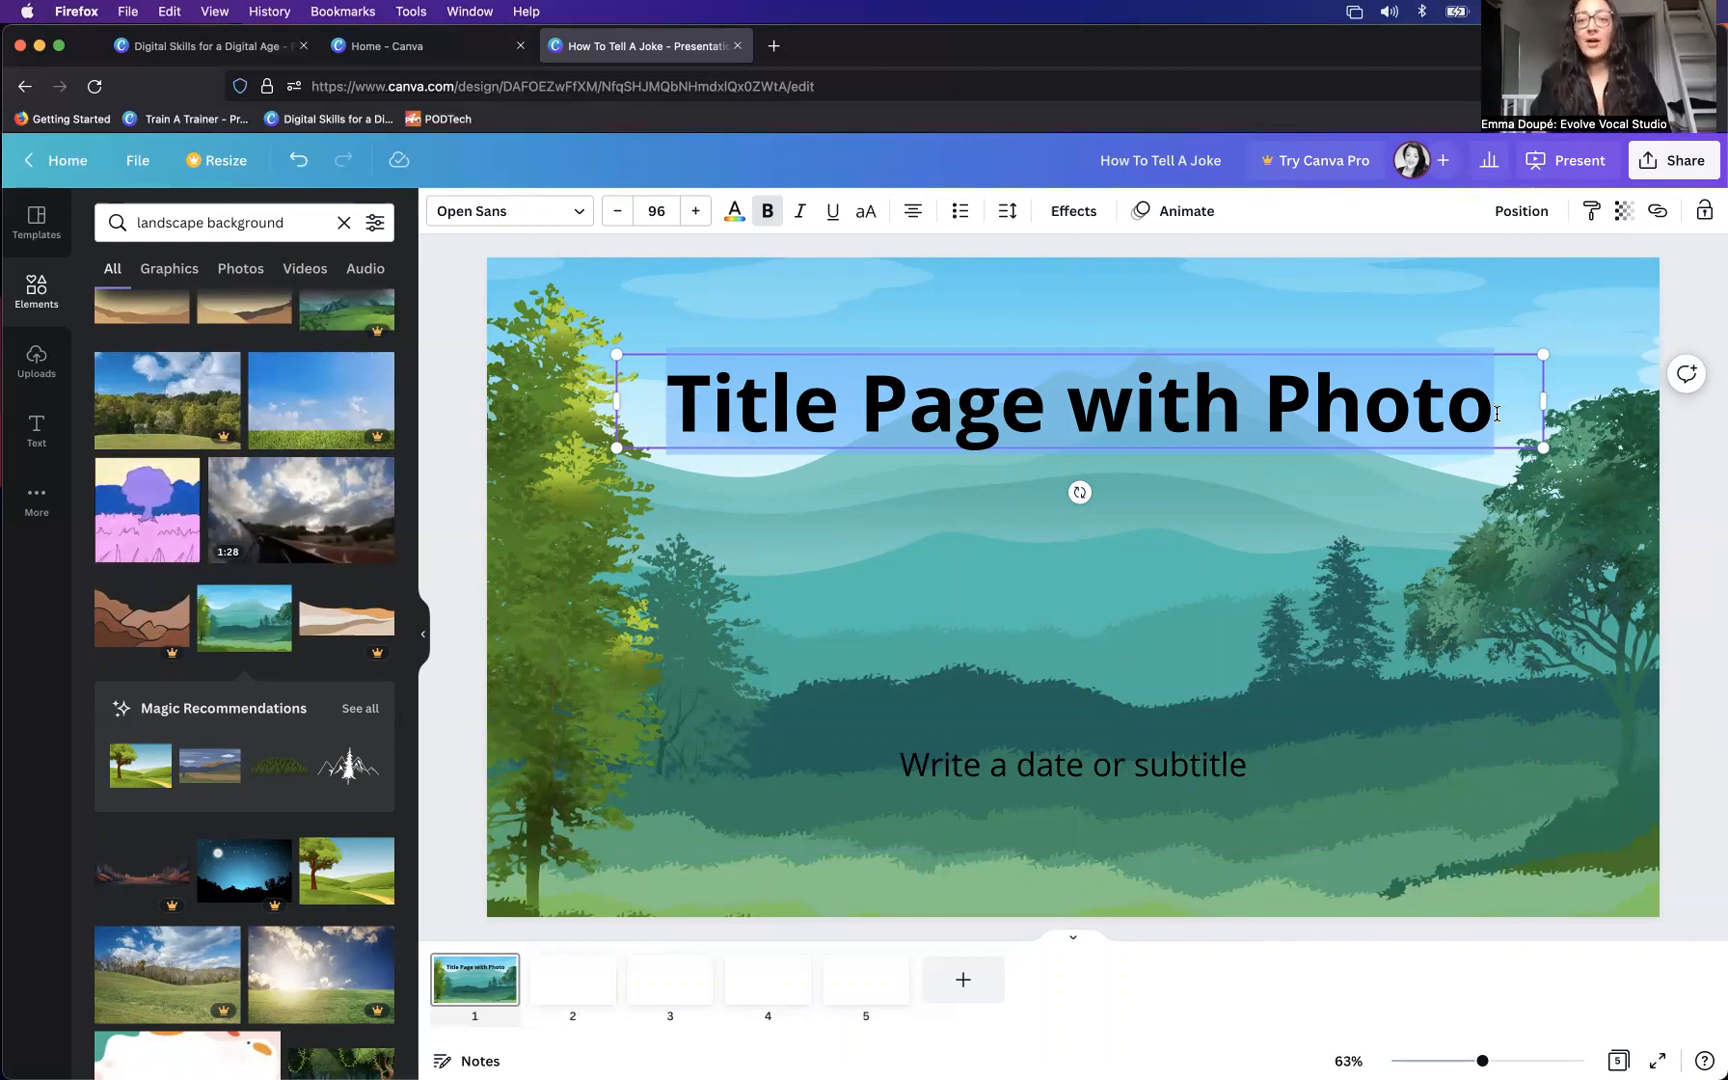
type("How To")
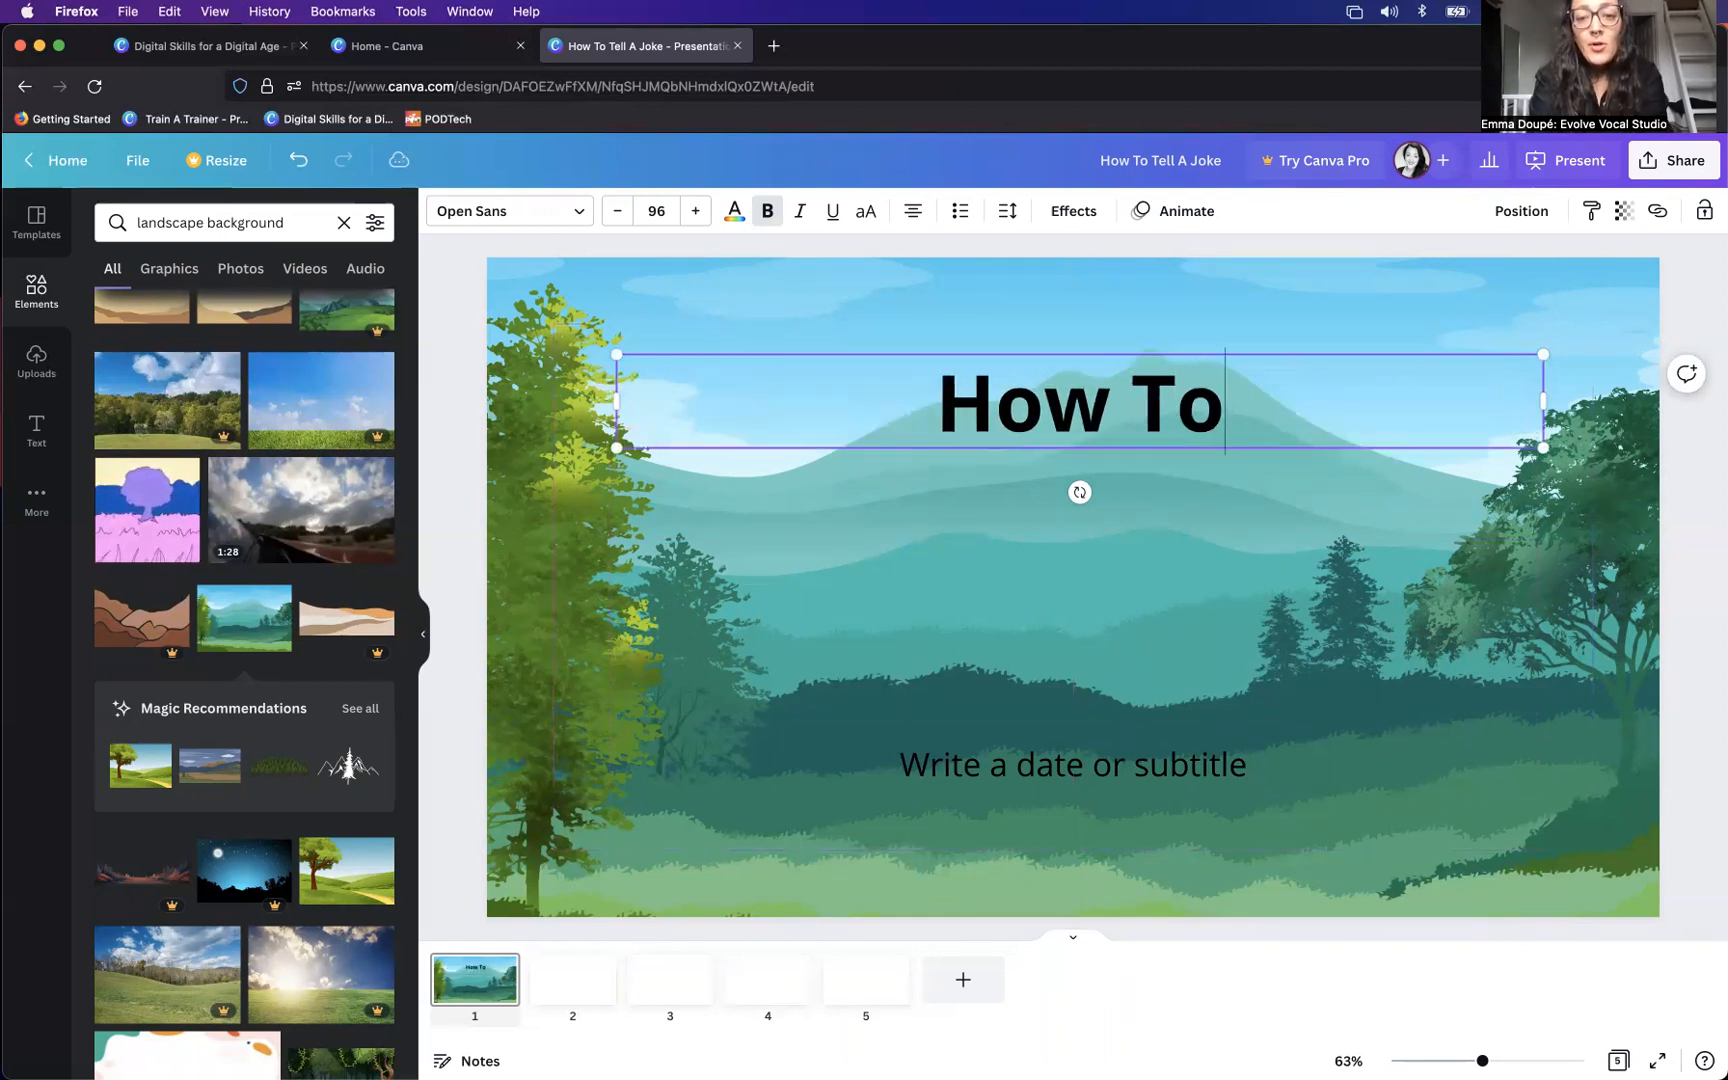
type(" Tell a Jok")
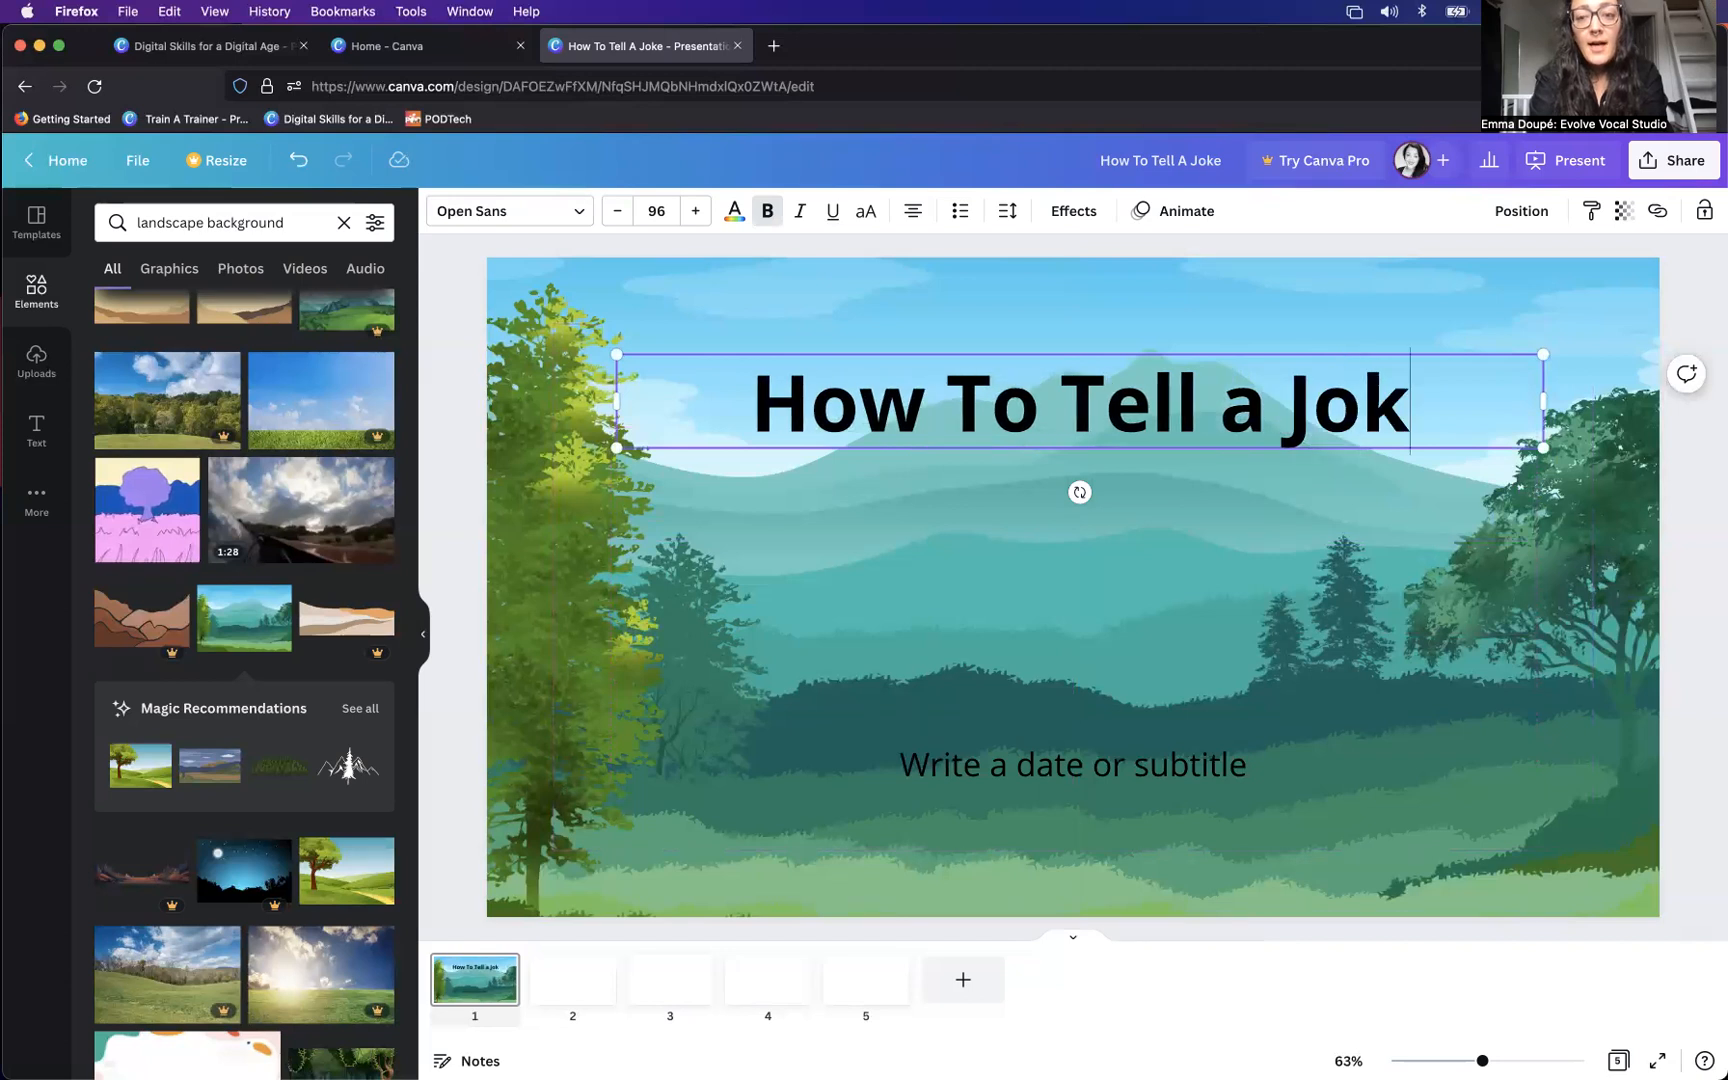
type("e")
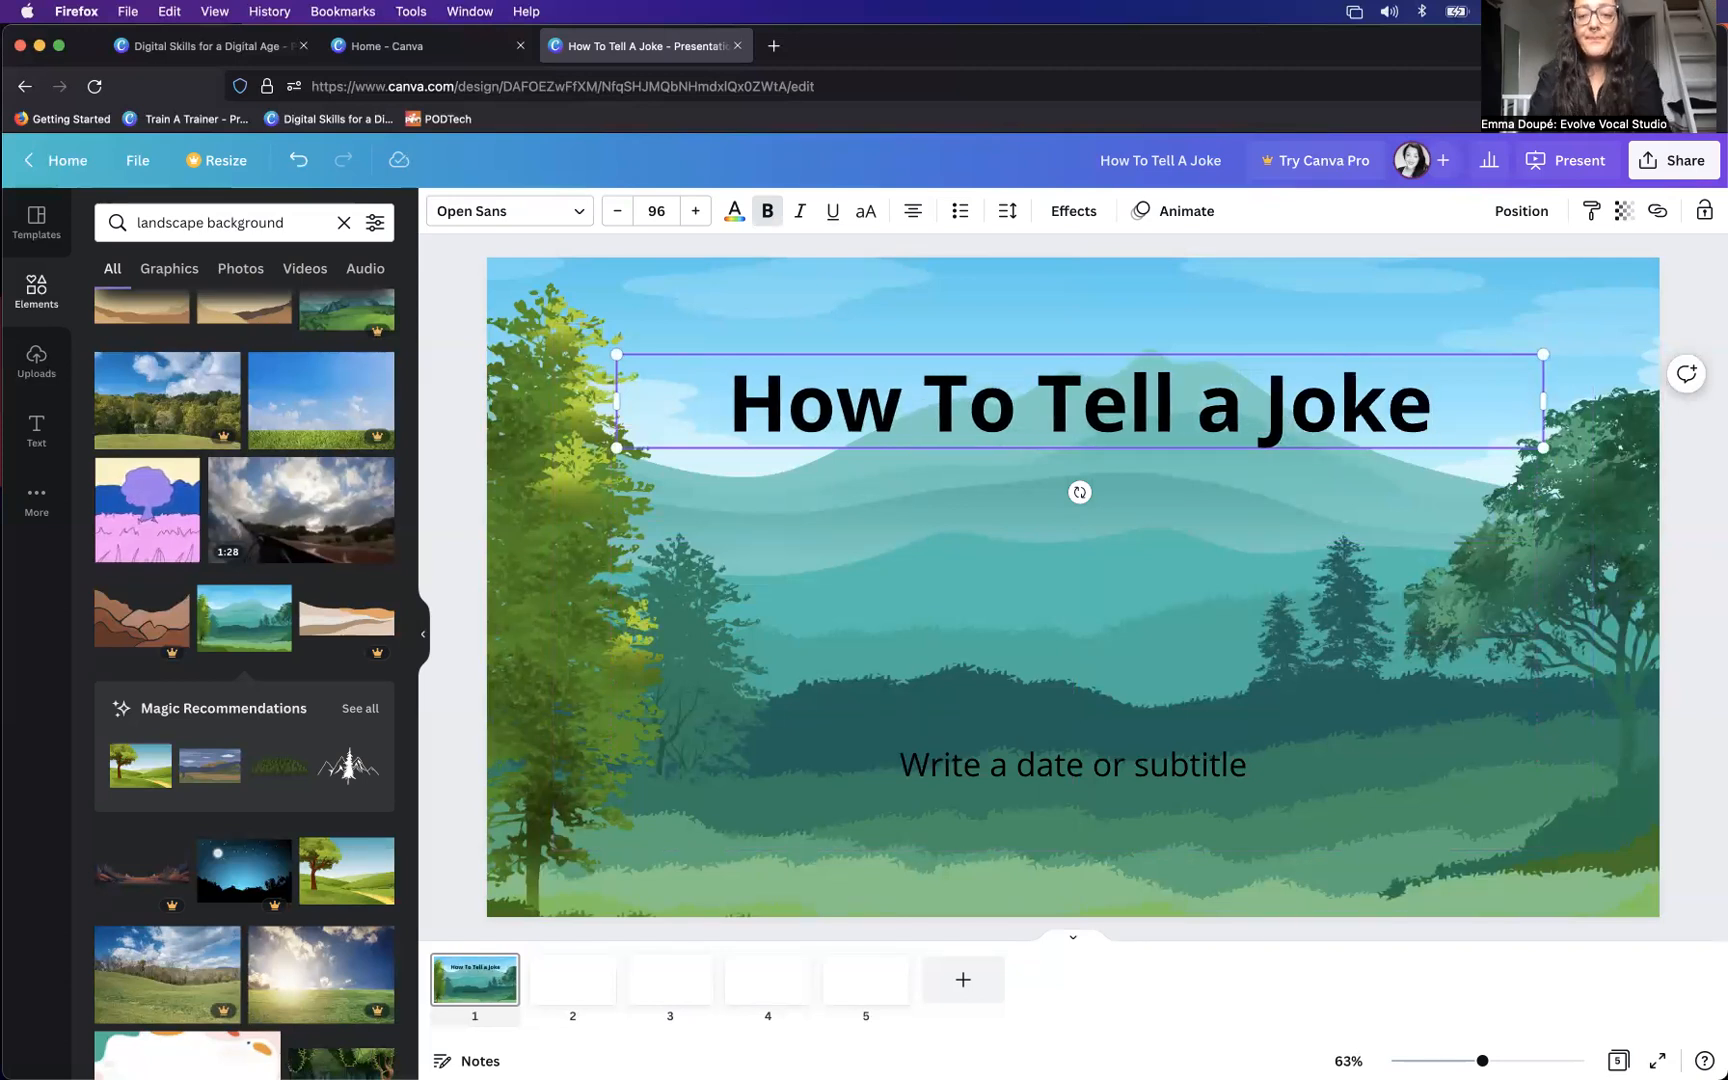
left_click_drag(1462, 404, 748, 404)
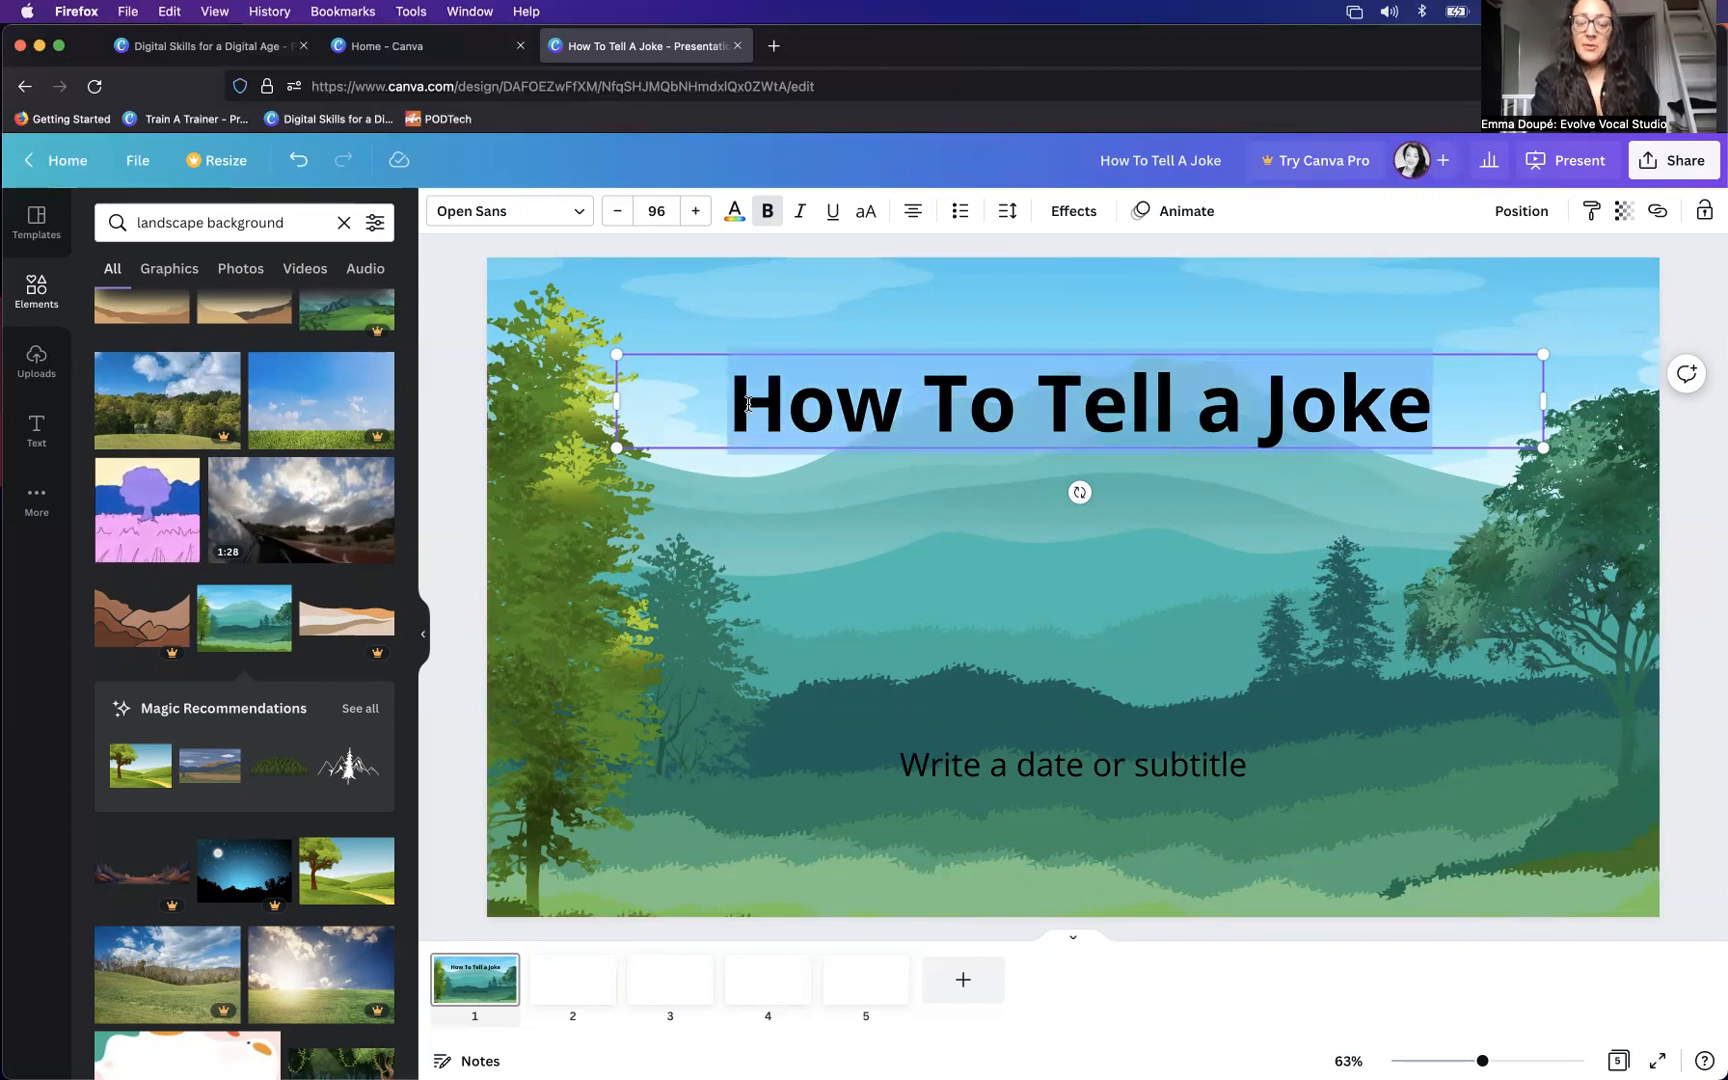
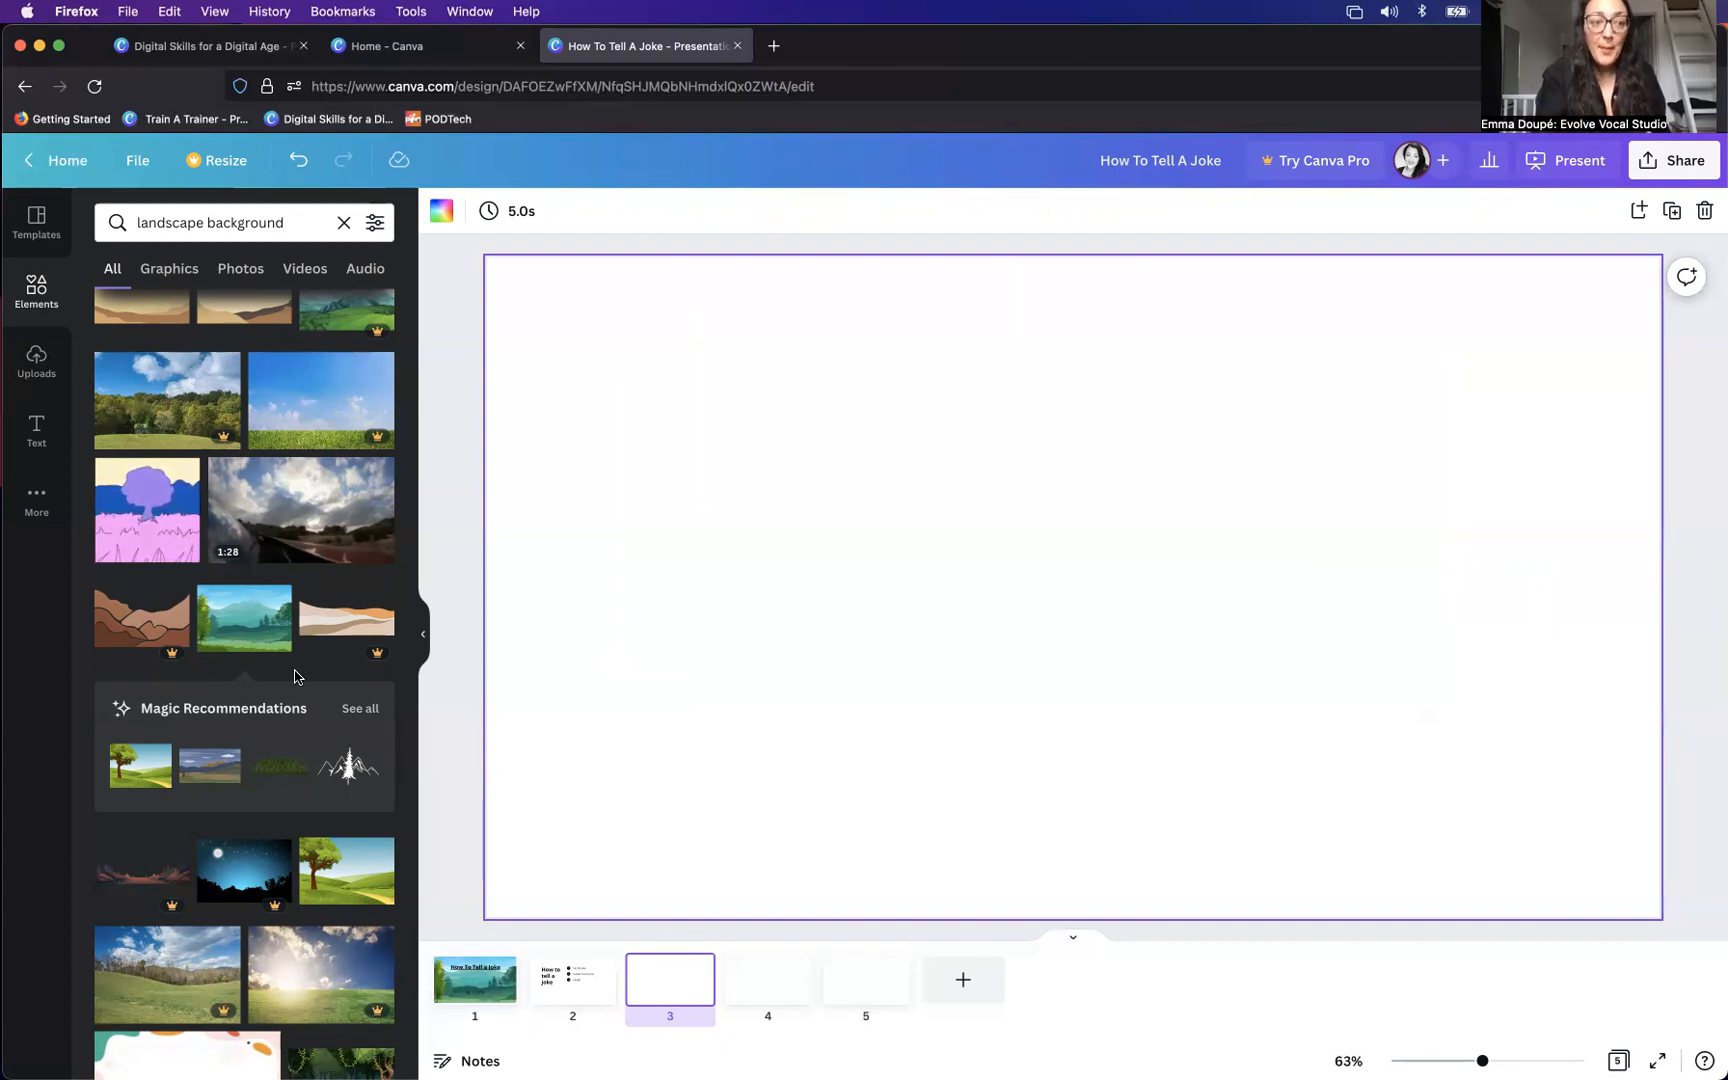
- Apply the heading layout with a picture on the slide's left half to page 3 and fill its frame with the teal mountain landscape
left_click(36, 238)
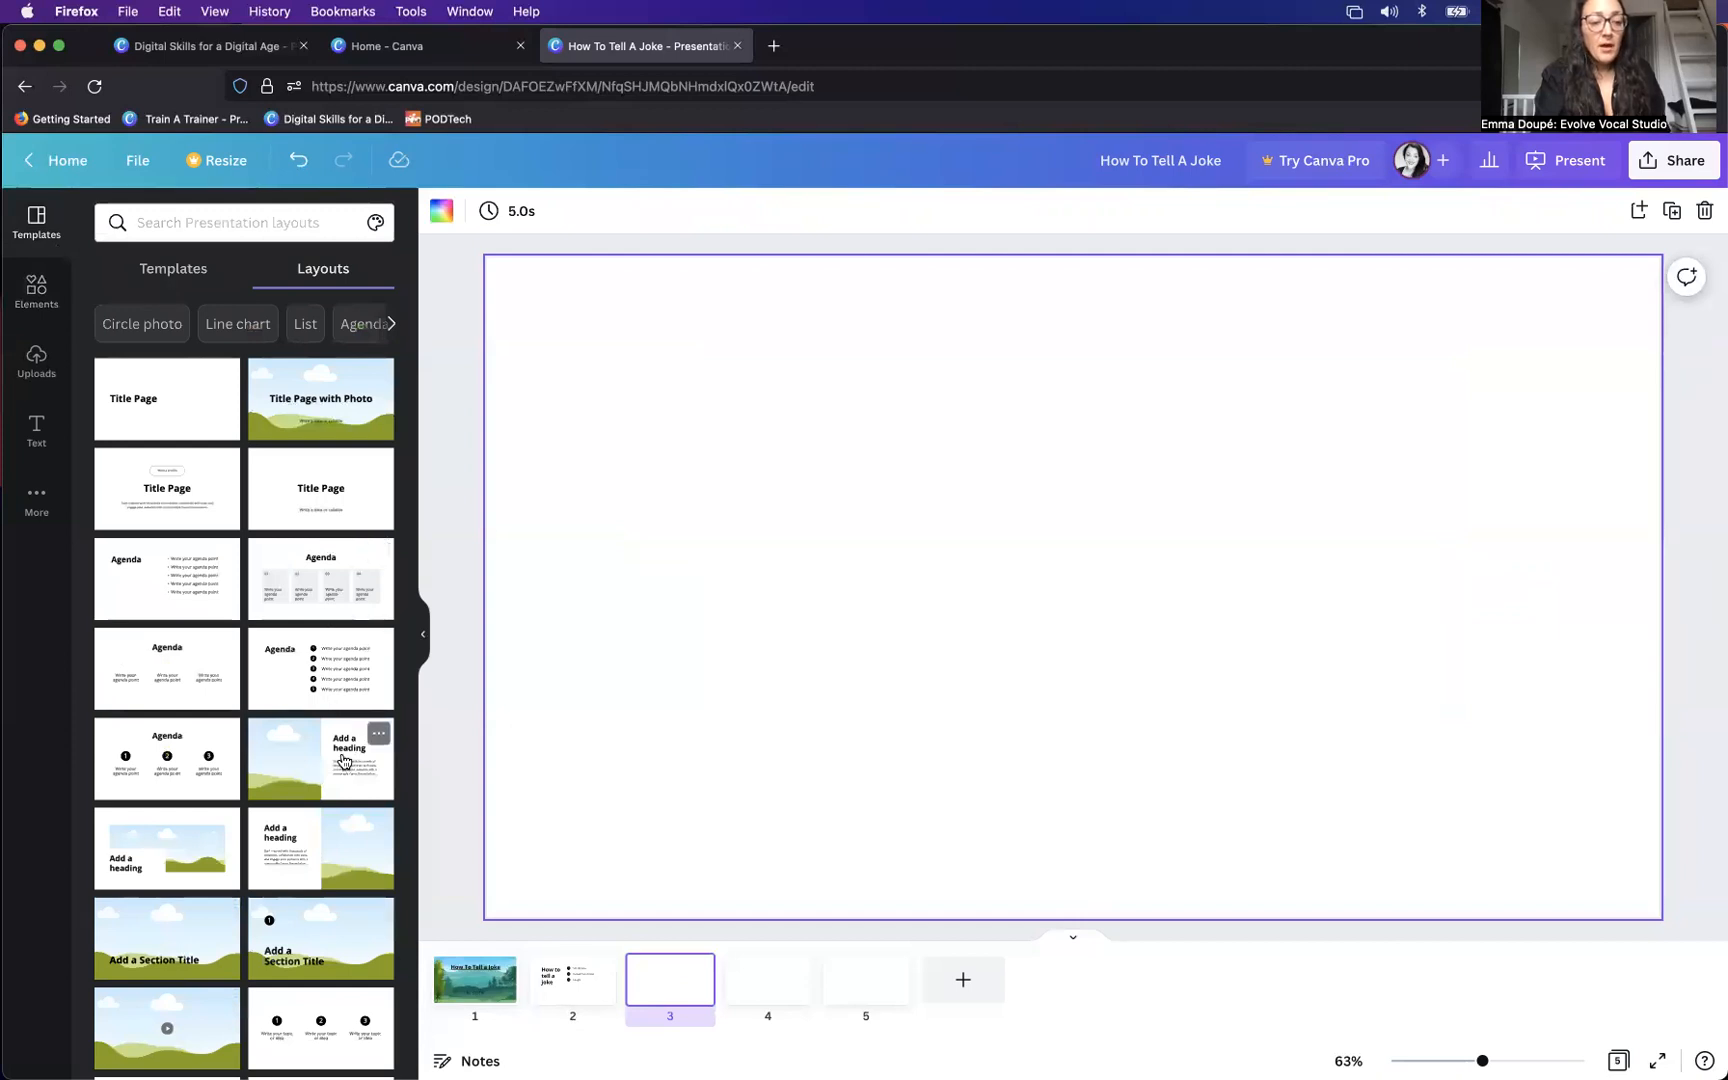
scroll(300, 720, "down", 5)
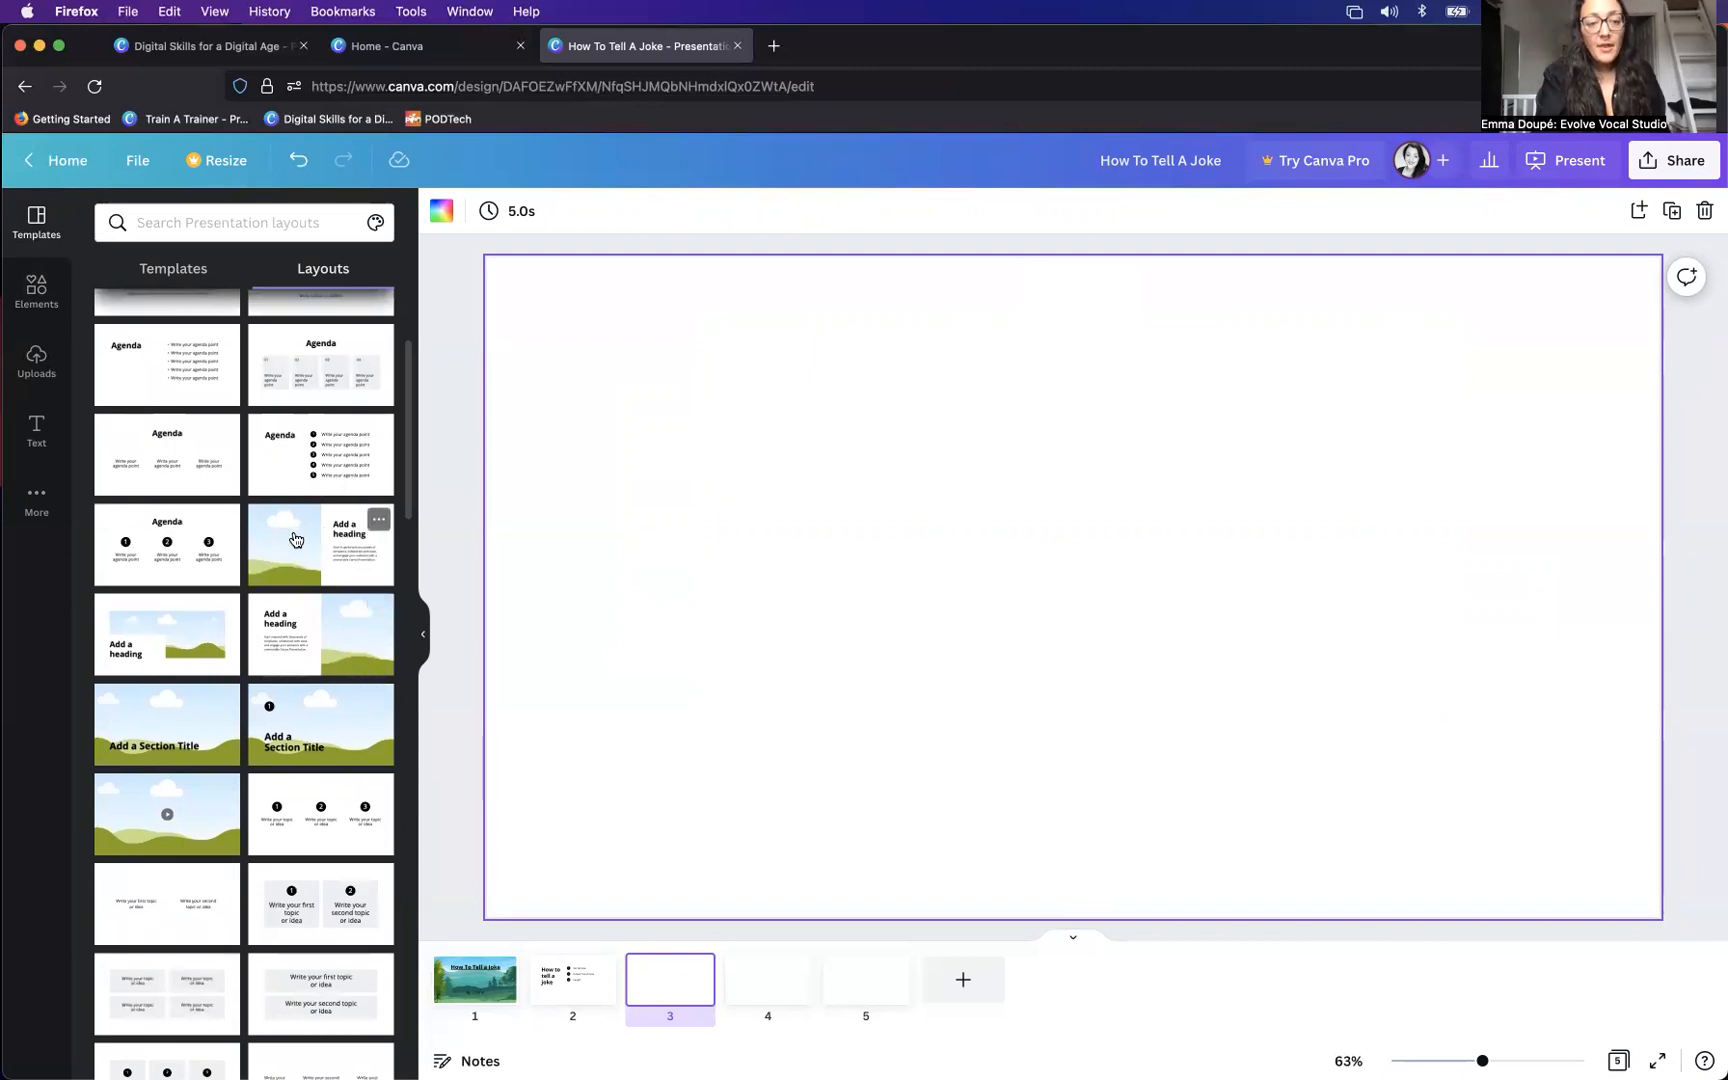
left_click_drag(347, 559, 706, 450)
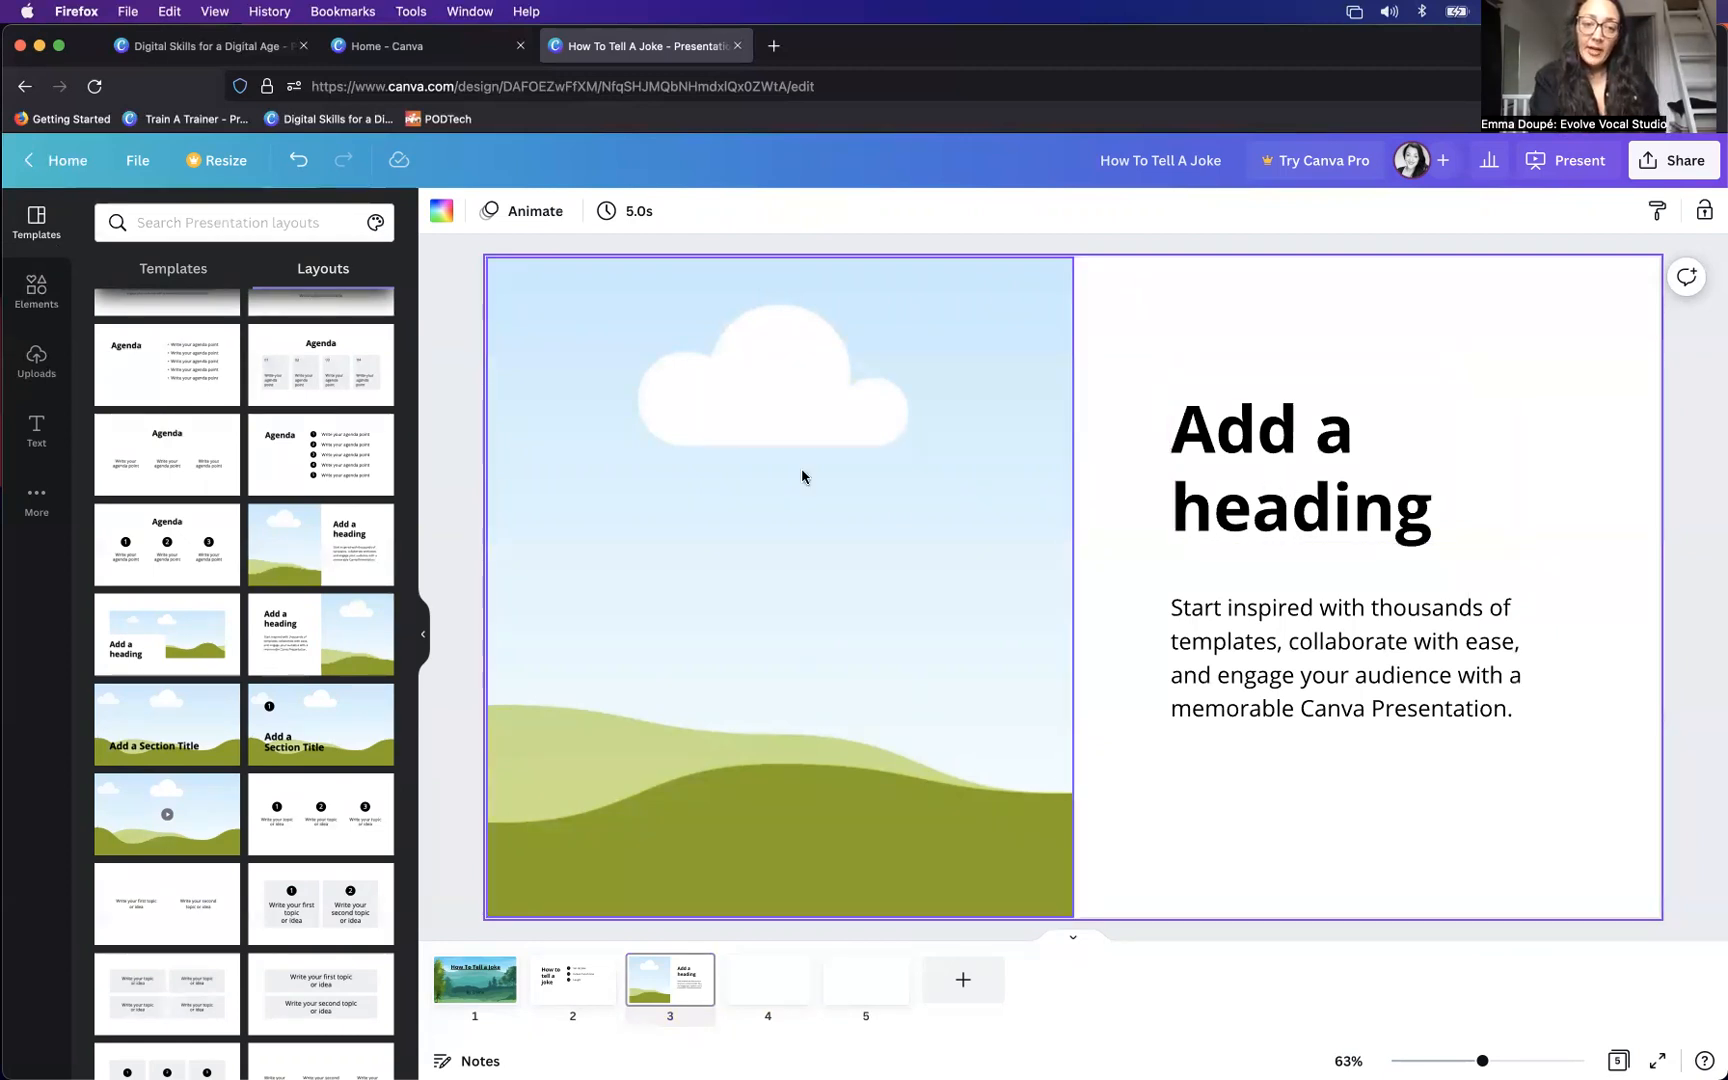
left_click(35, 293)
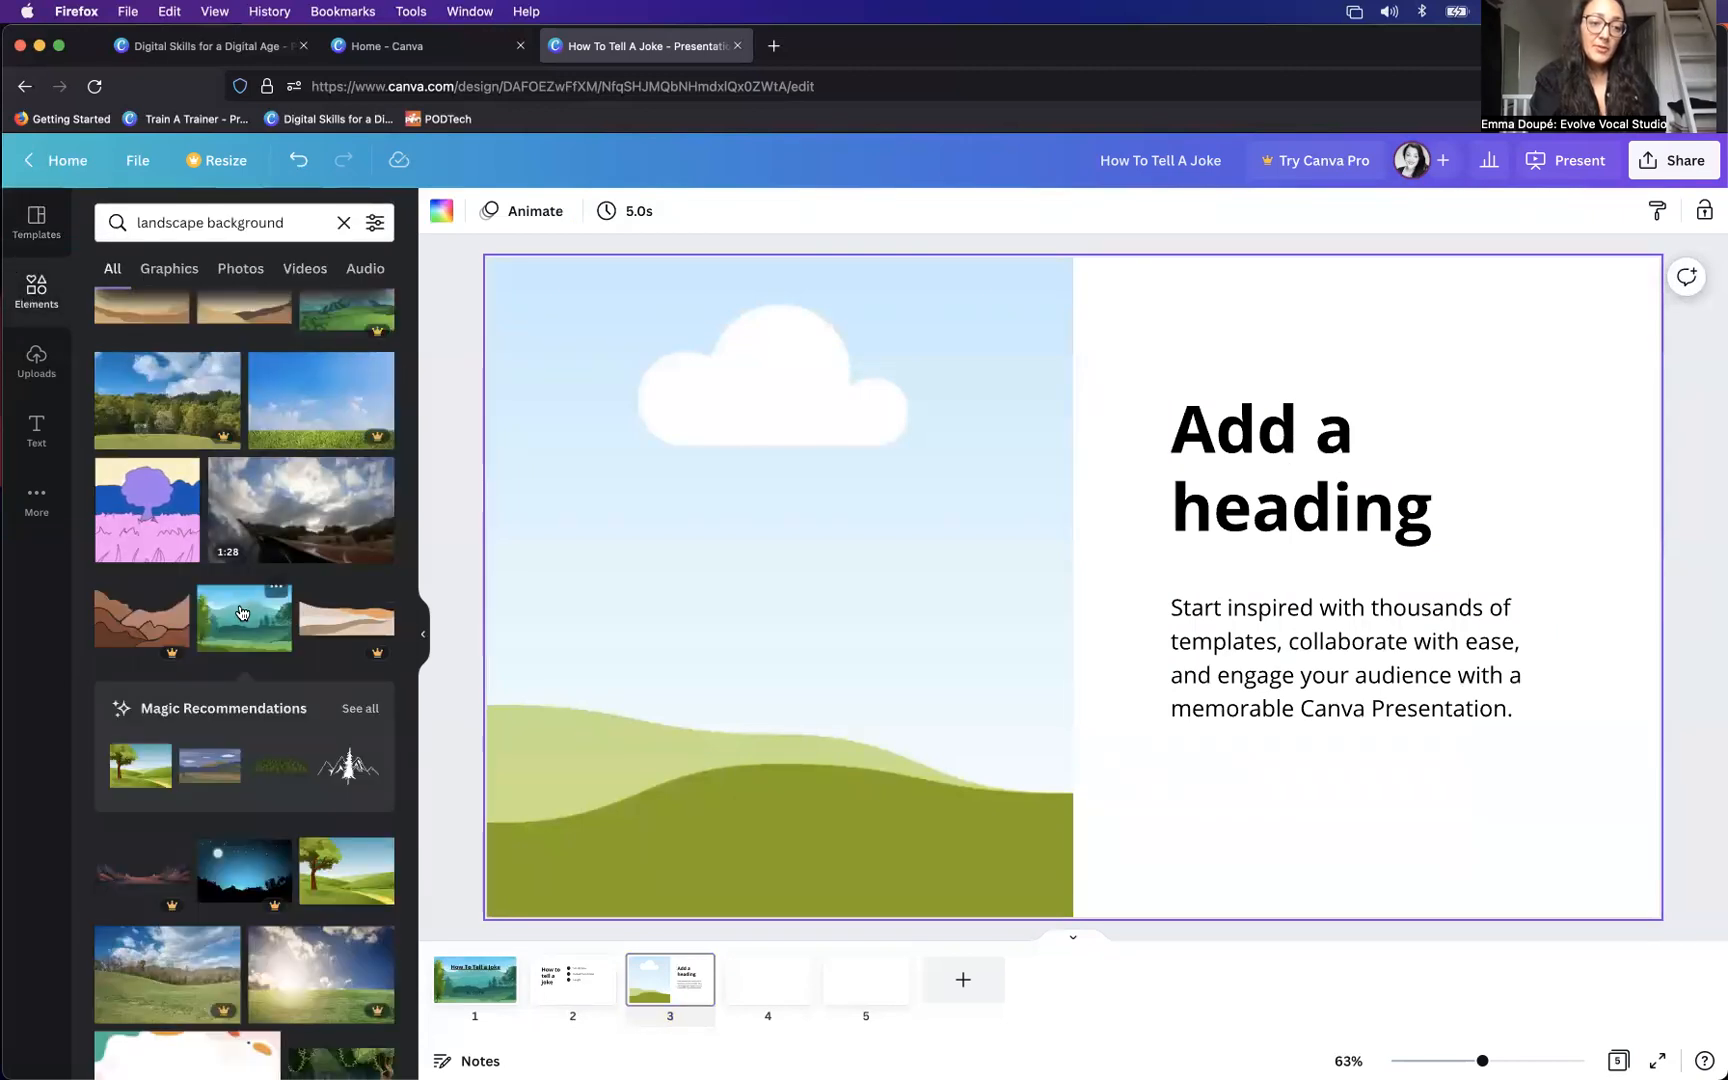
left_click_drag(240, 613, 577, 587)
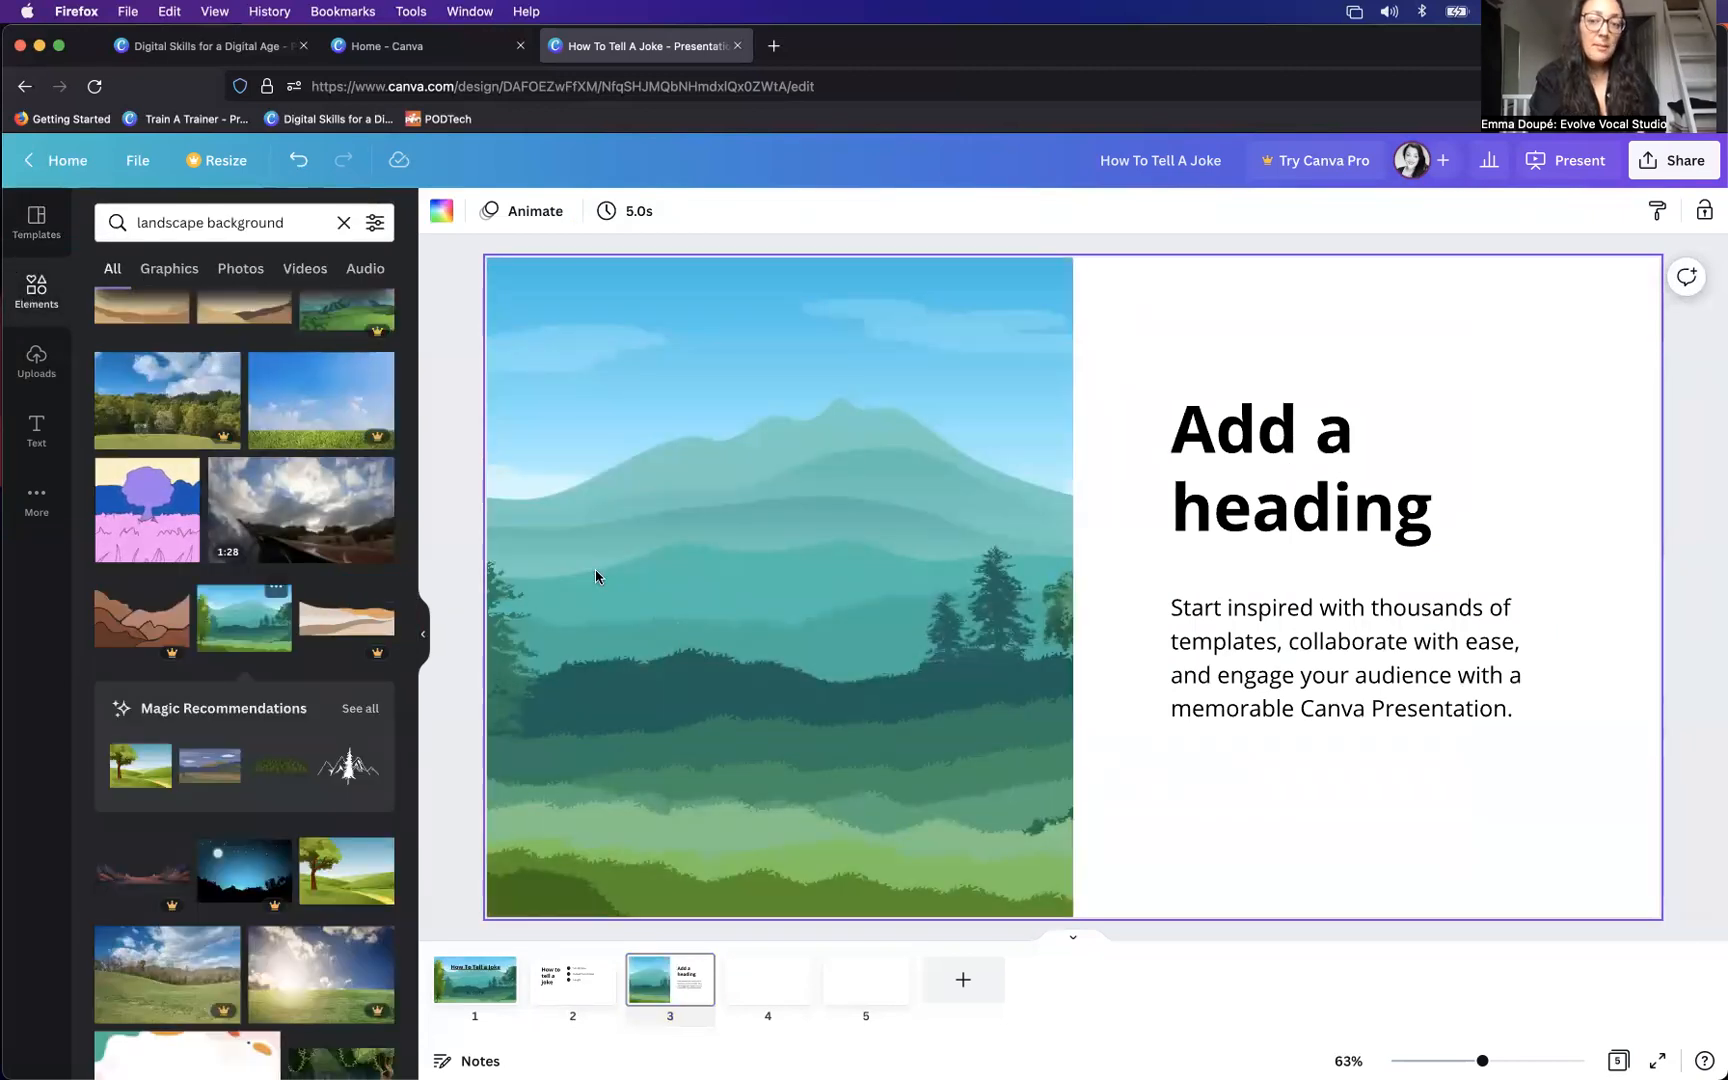
- Apply the heading layout with a picture on the slide's right half to page 4 and fill its frame with the teal mountain landscape
left_click(770, 994)
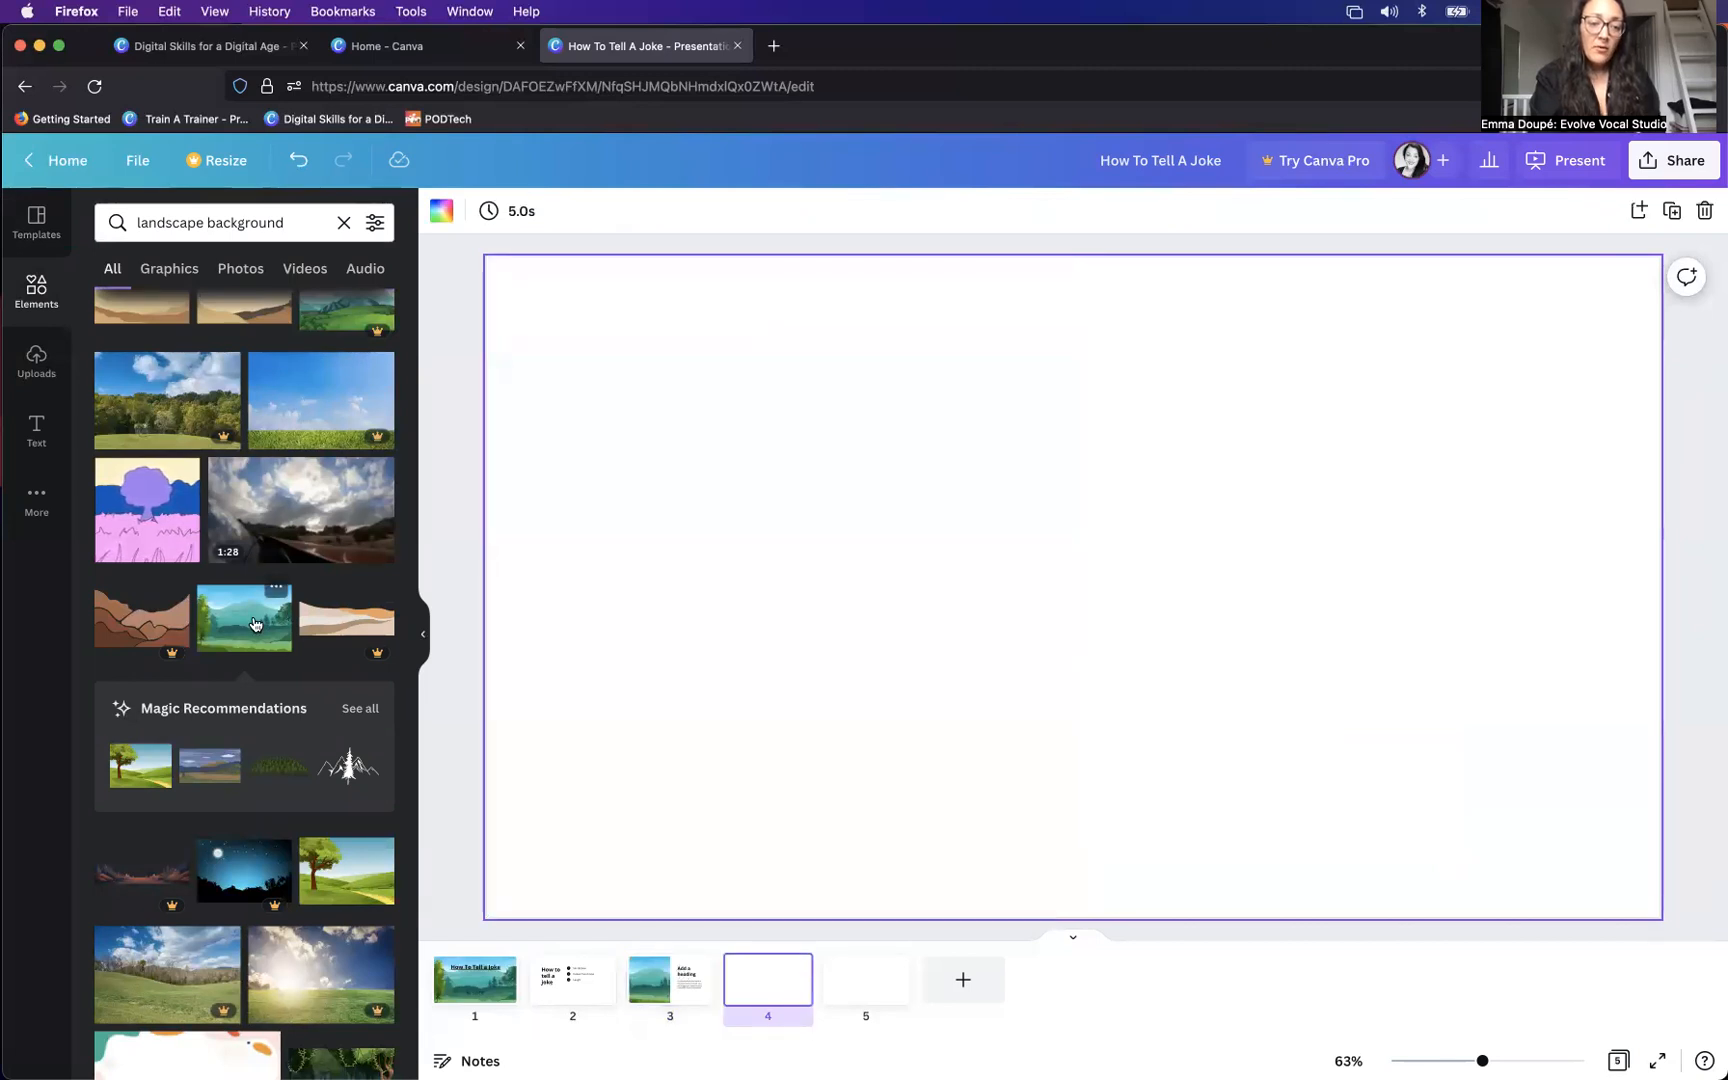
left_click(36, 220)
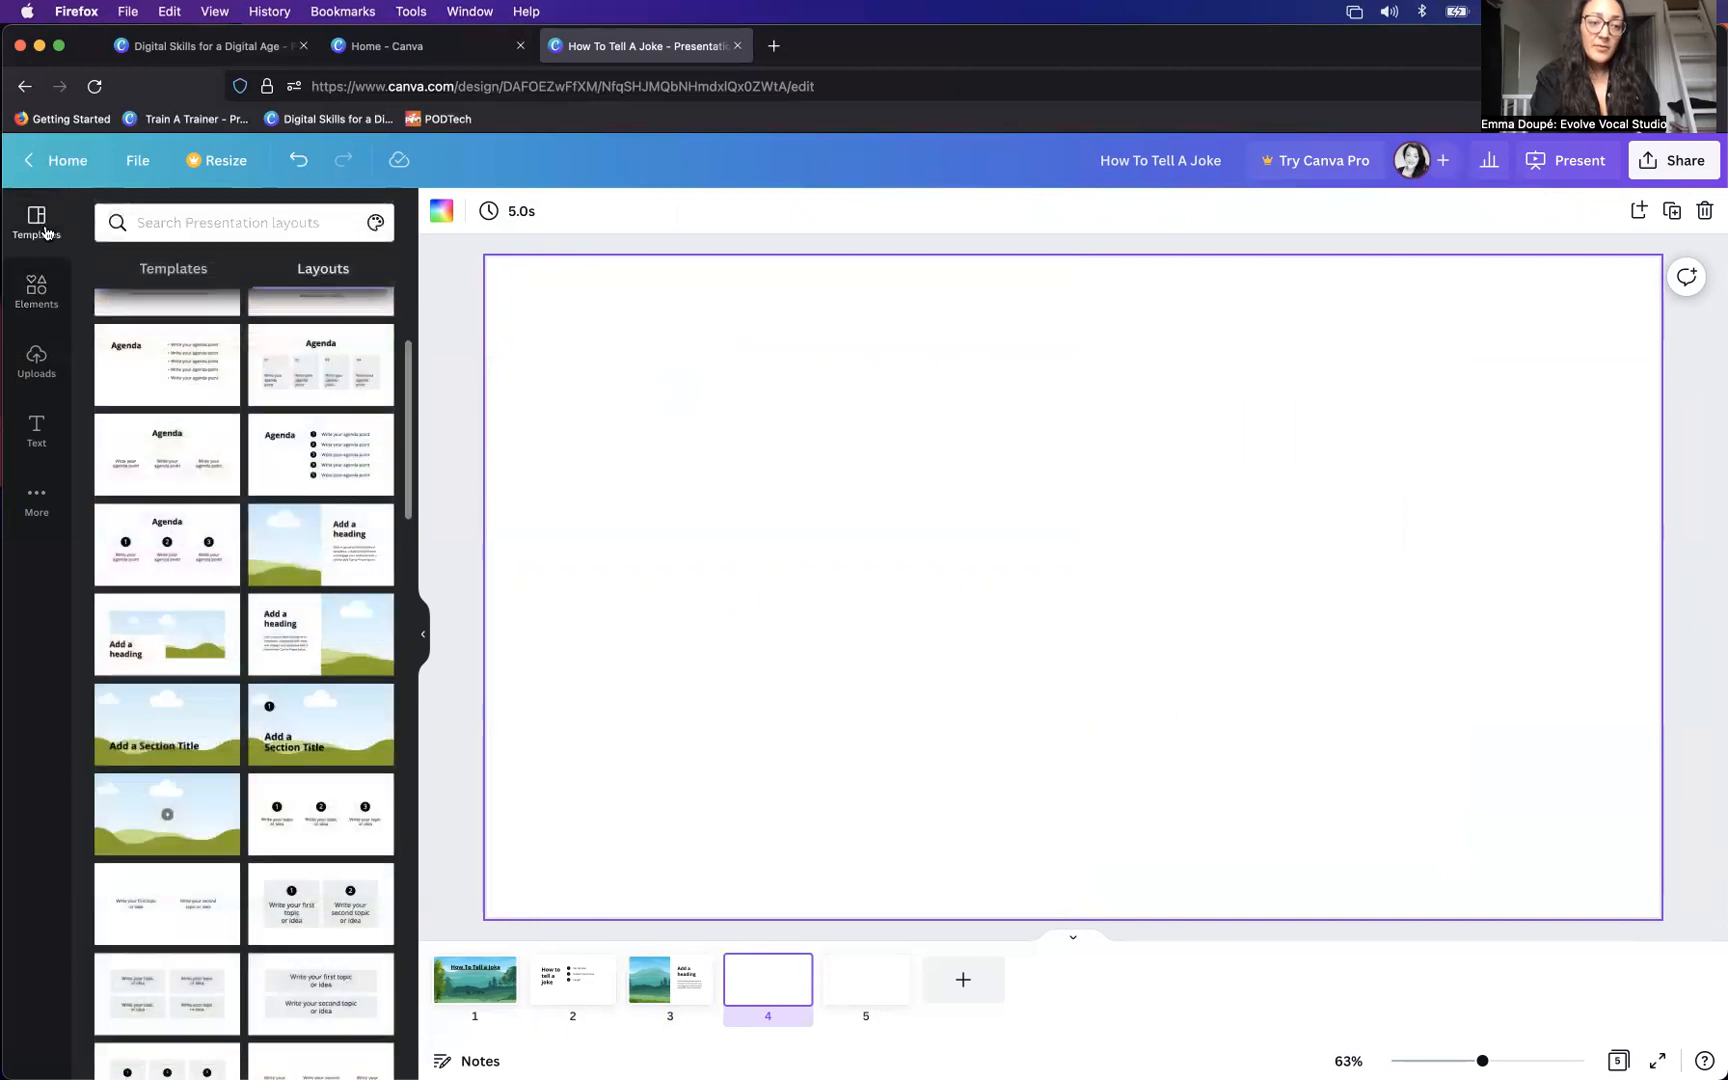
left_click_drag(289, 648, 620, 436)
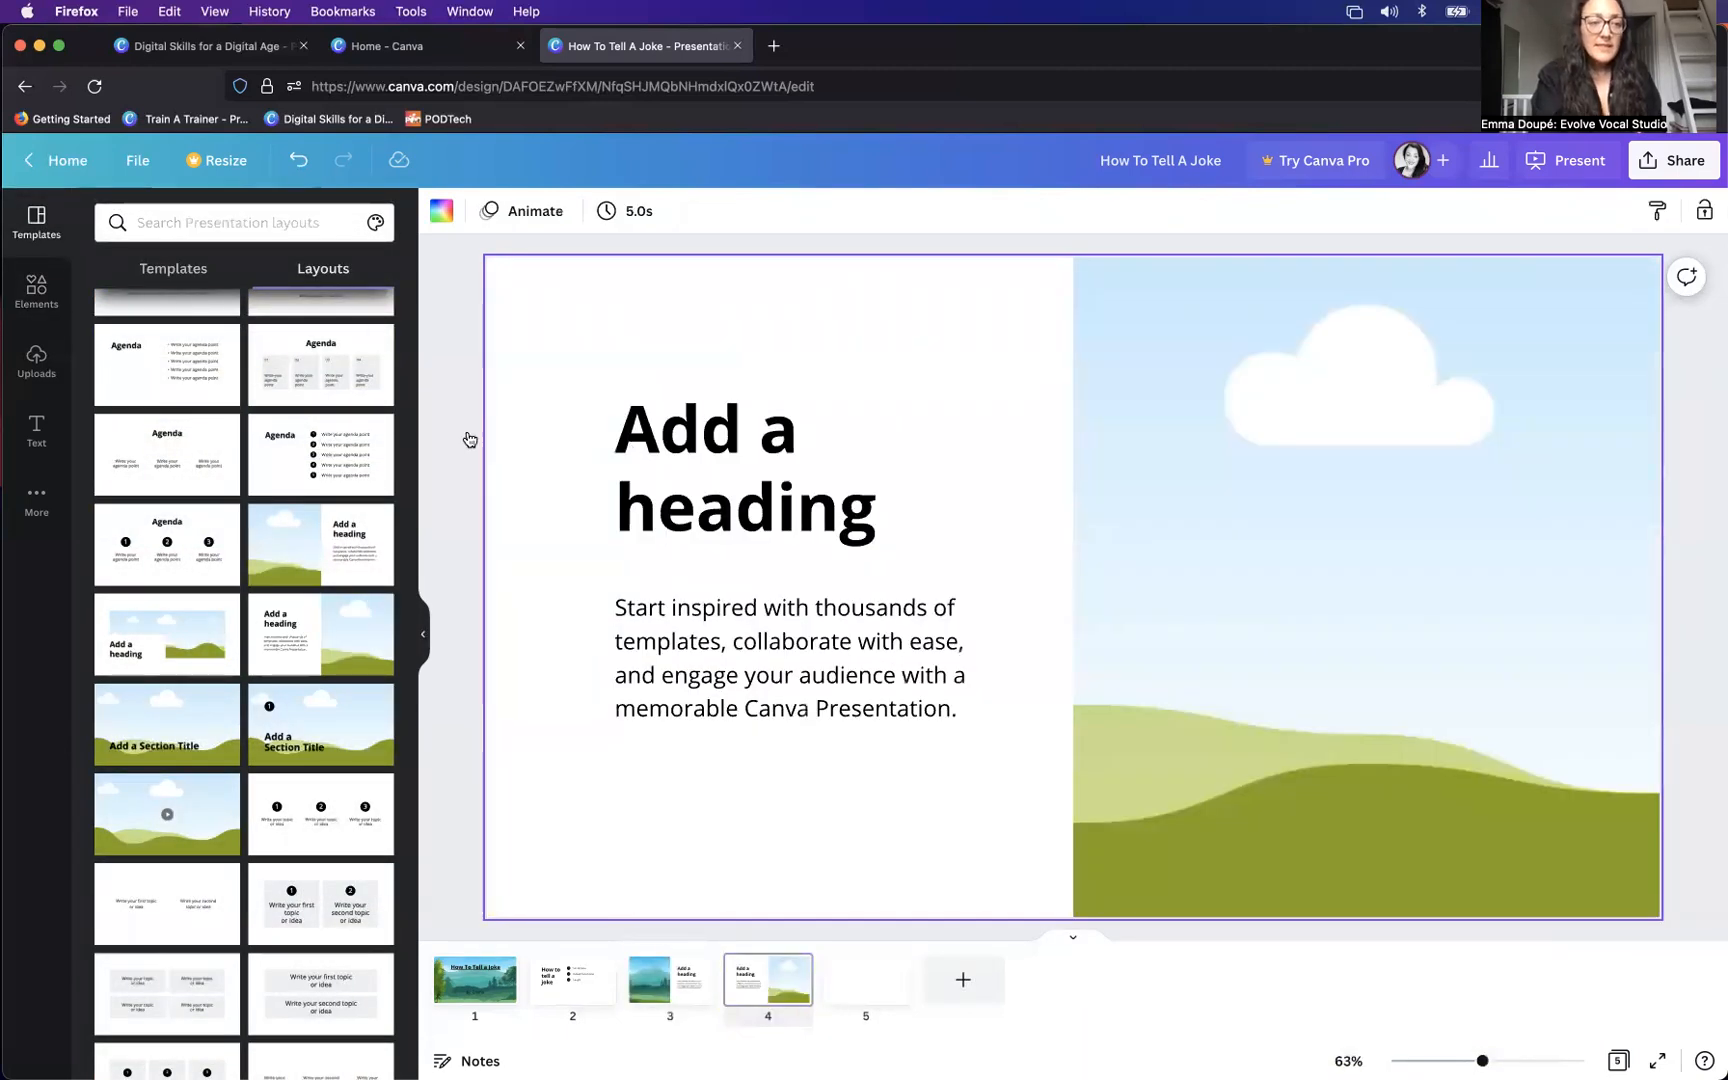
left_click(47, 283)
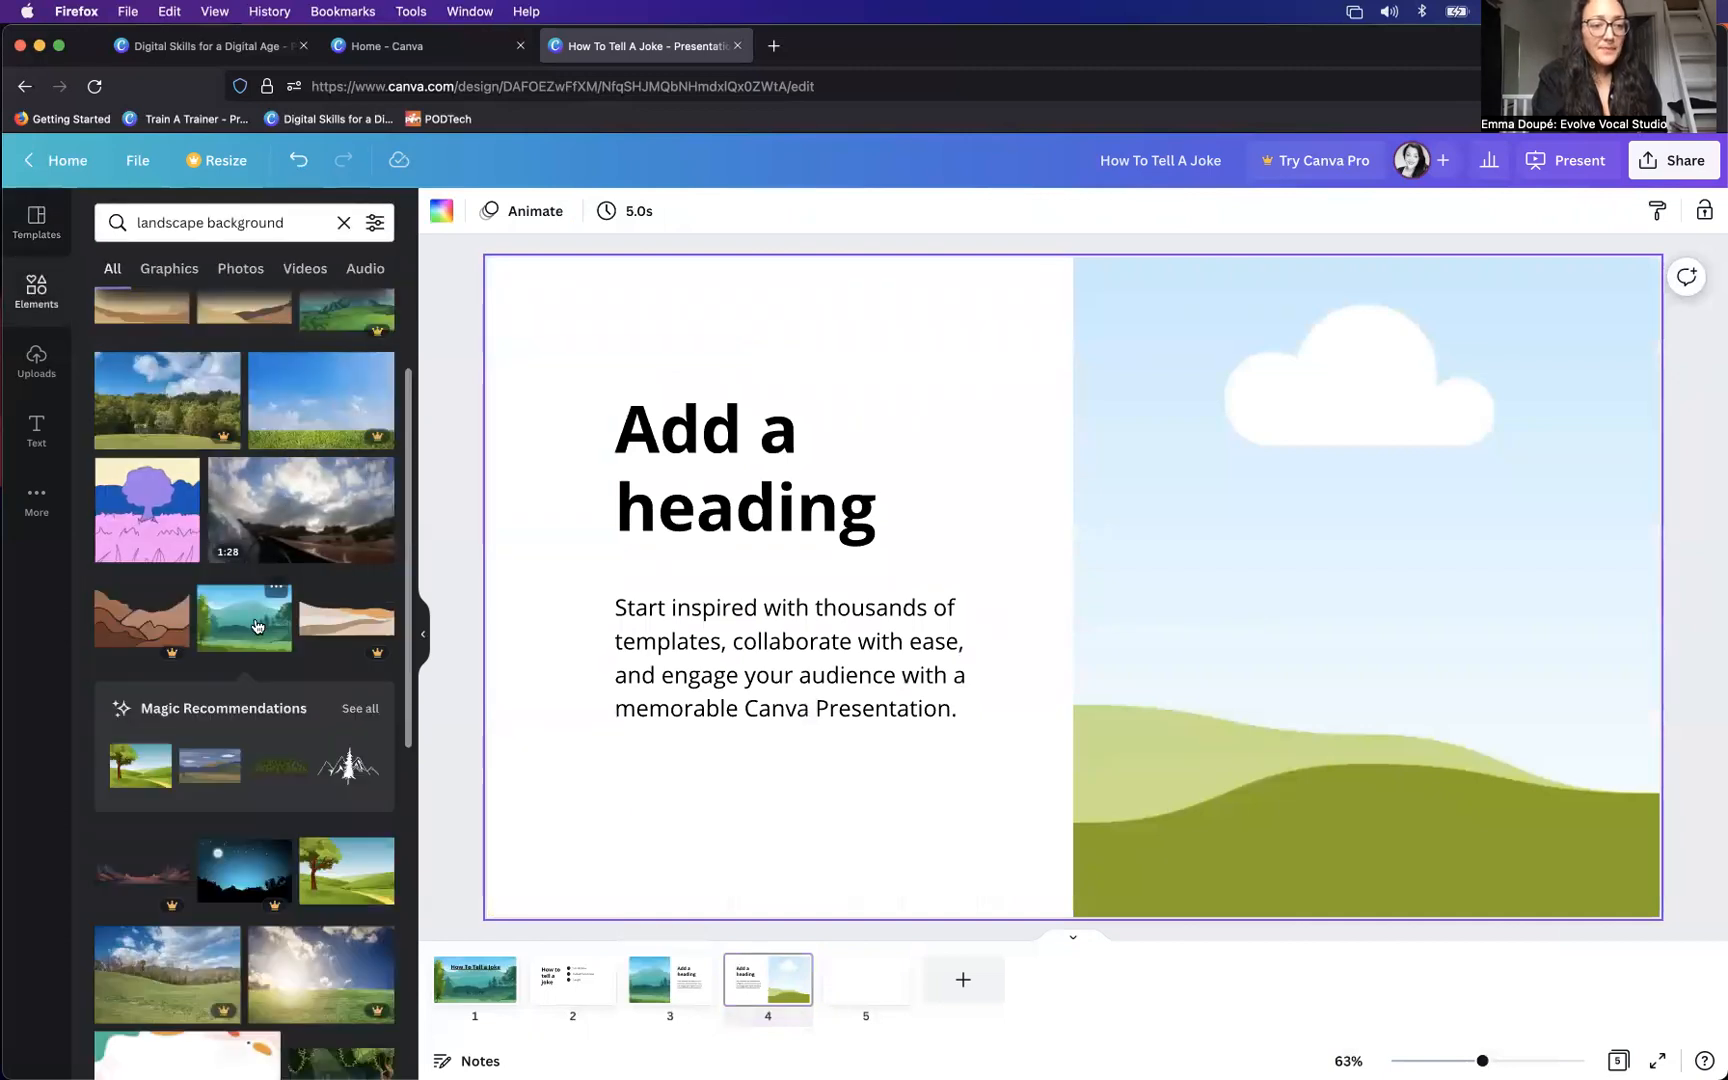
left_click_drag(249, 622, 1037, 372)
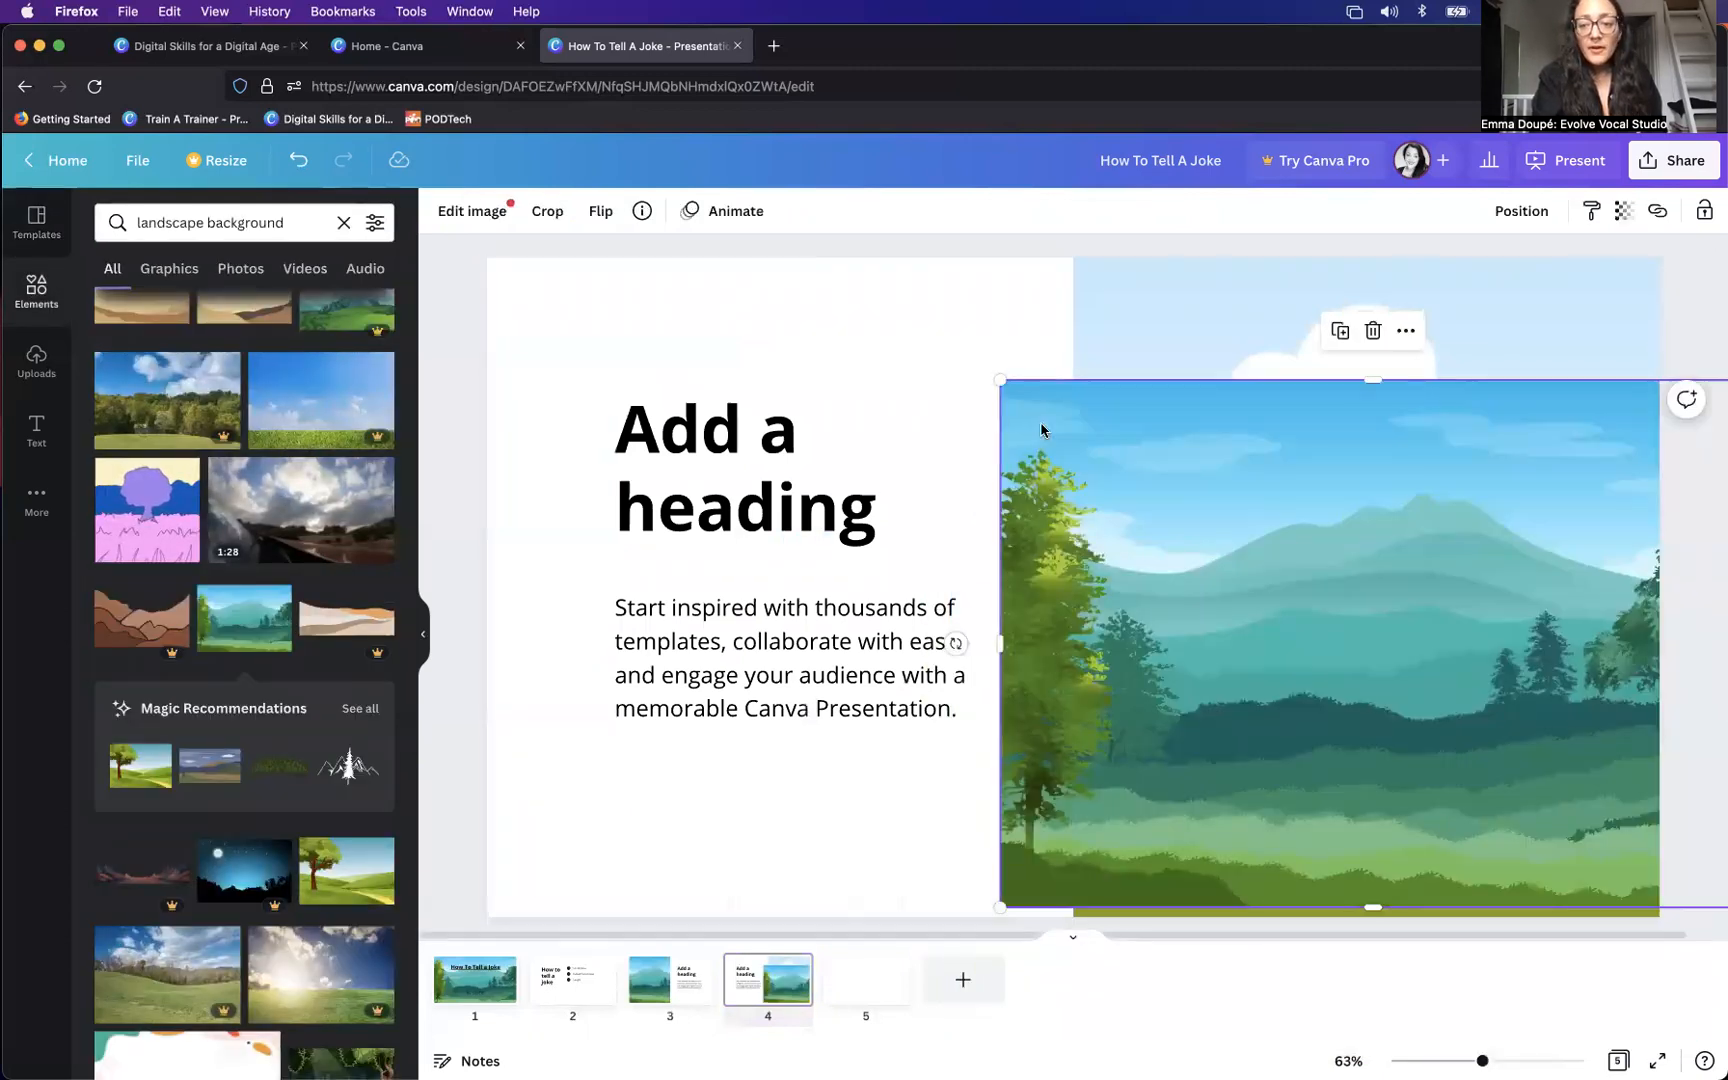
left_click(1374, 333)
left_click_drag(281, 597, 1194, 380)
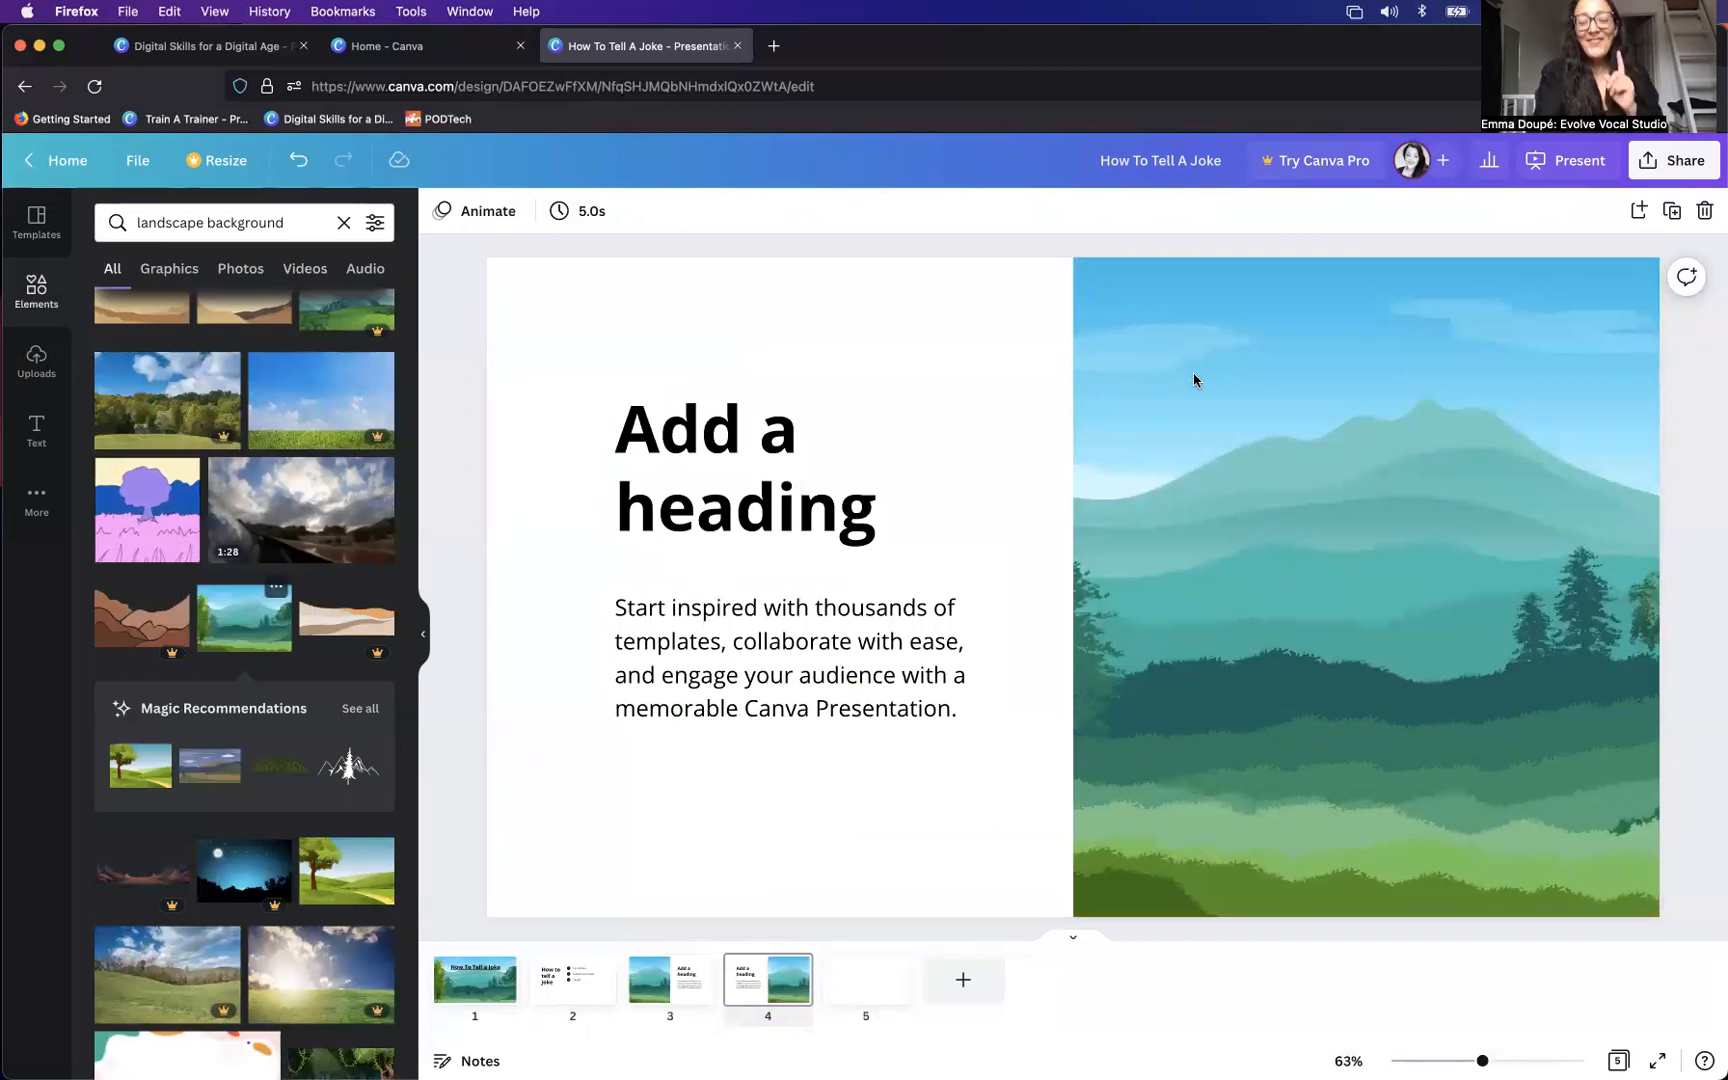
- Replace page 3's heading with "Set Up Joke", using the first item on page 2, and widen its text box to fit one line
left_click(676, 985)
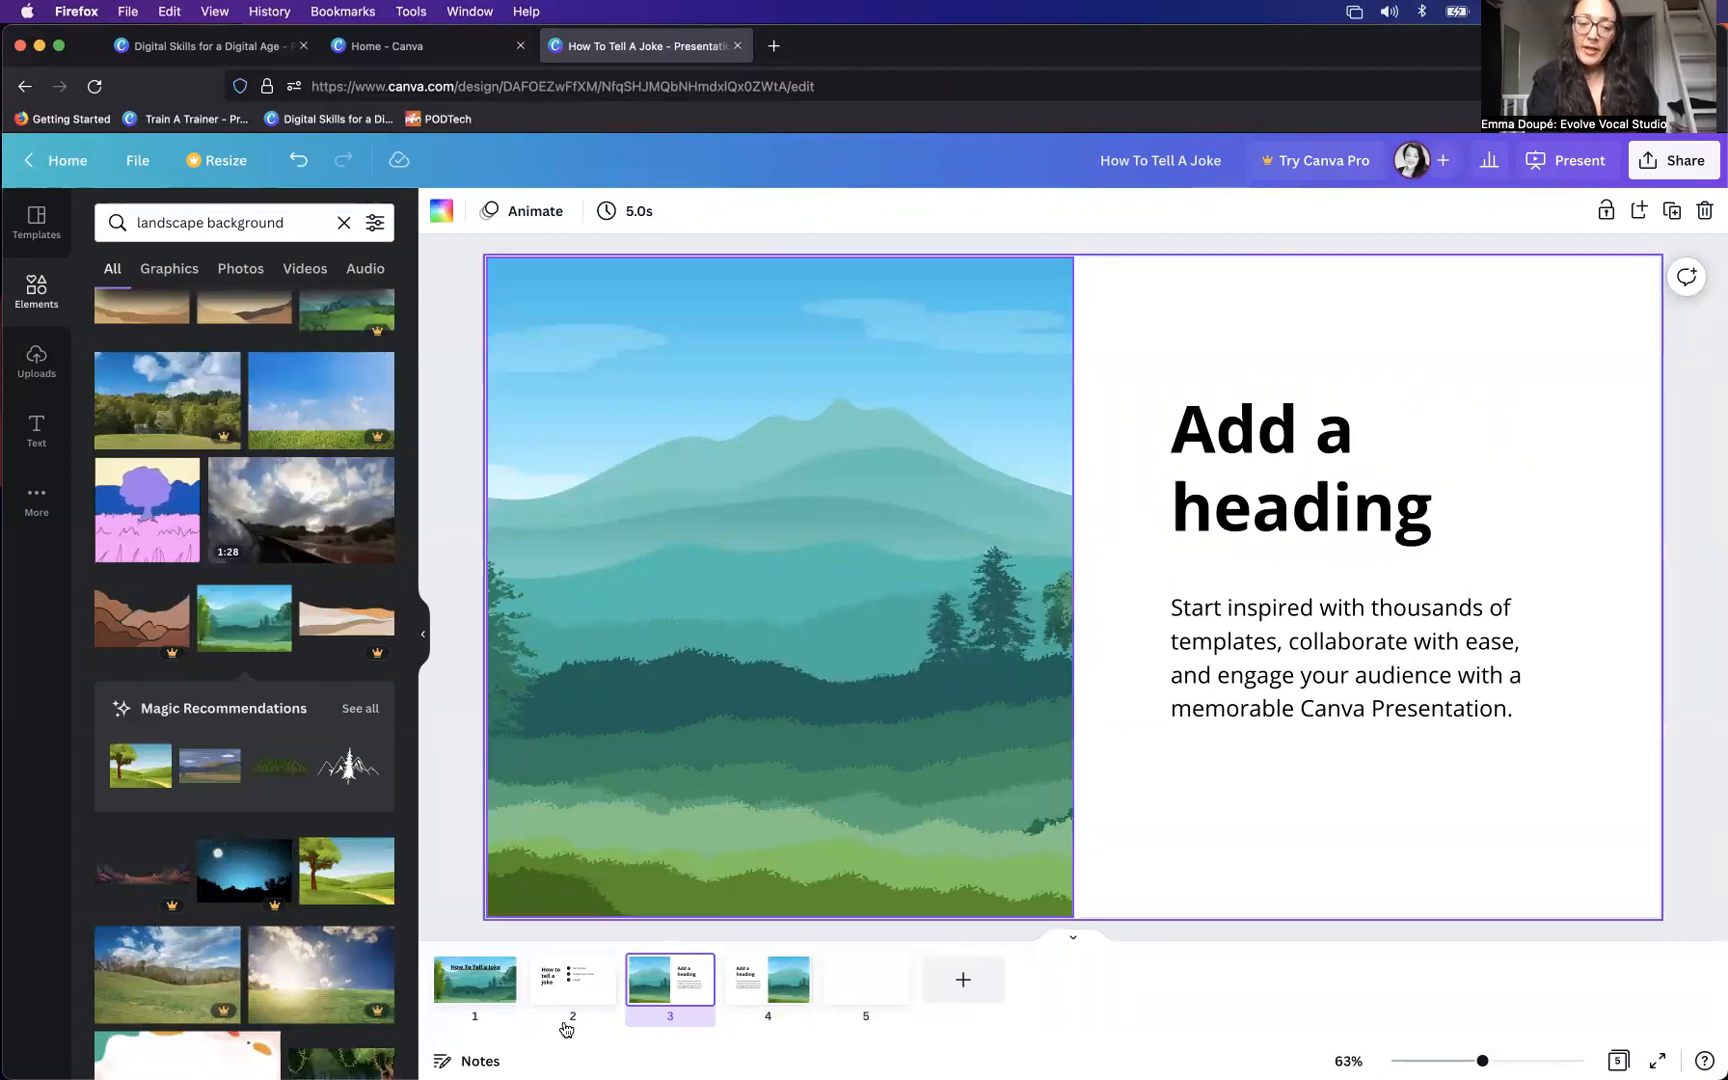
left_click(582, 988)
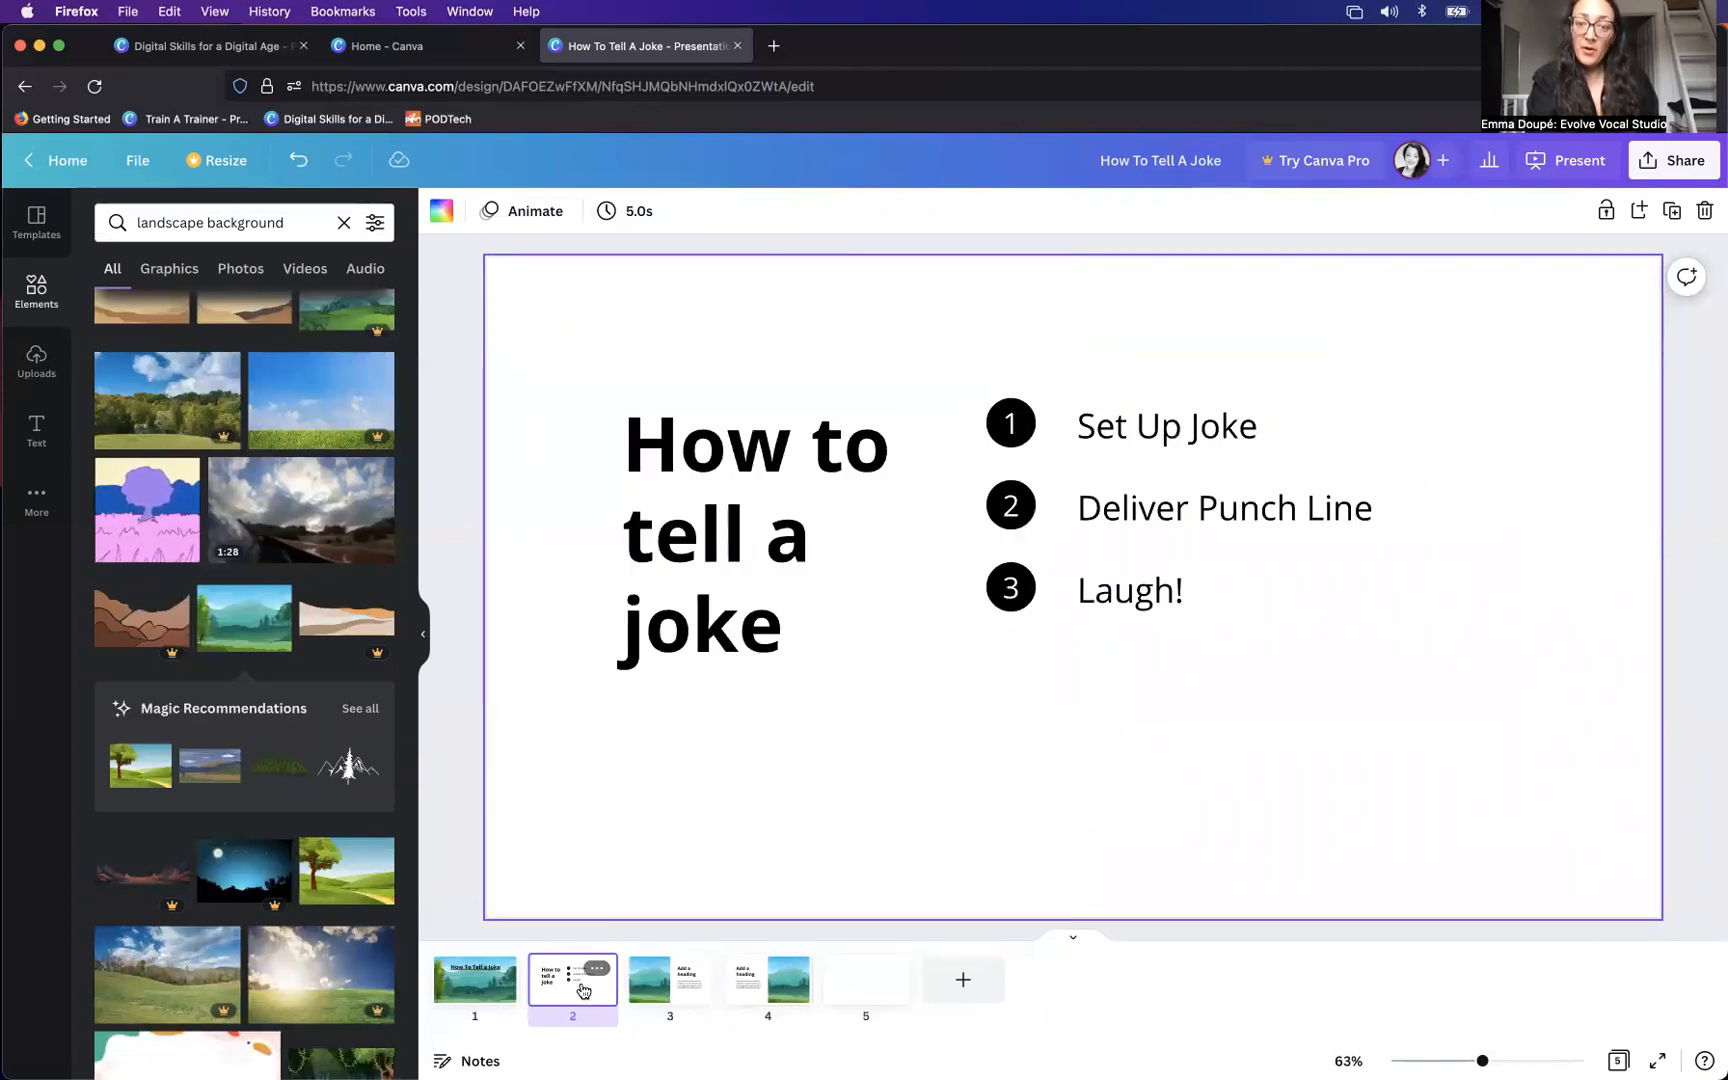
left_click(668, 985)
left_click(1297, 515)
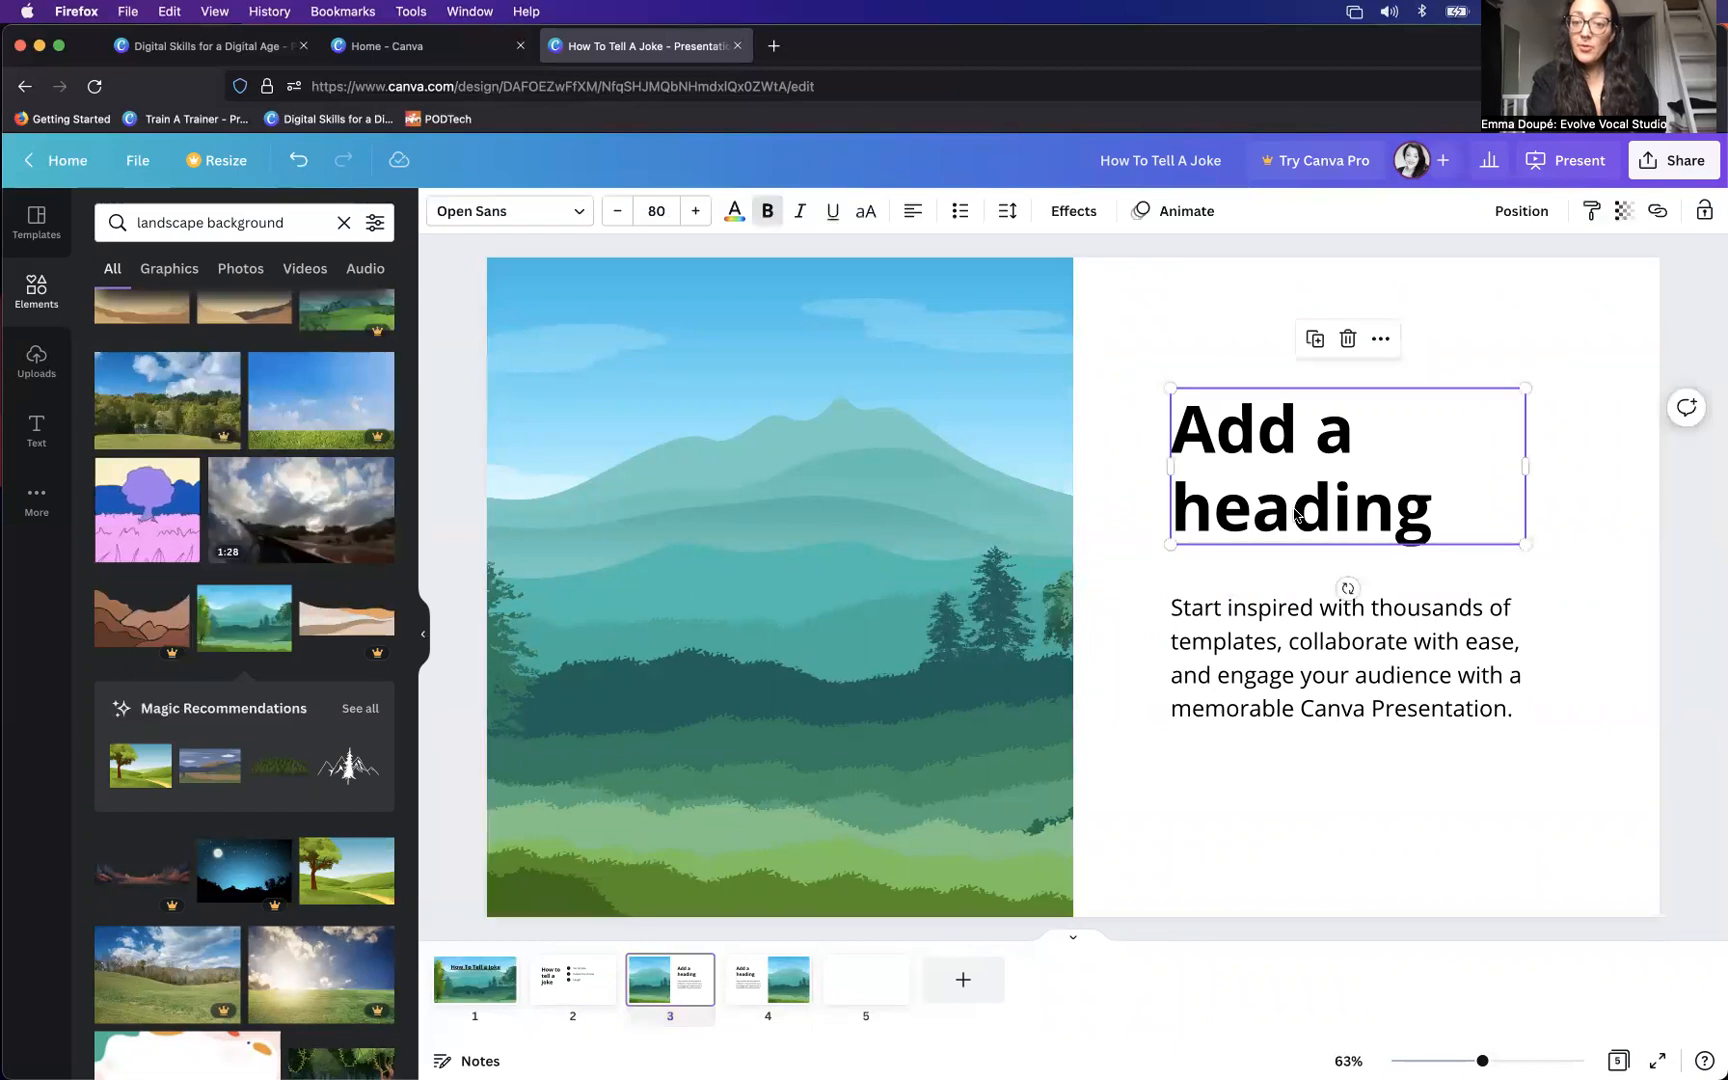
double_click(1425, 516)
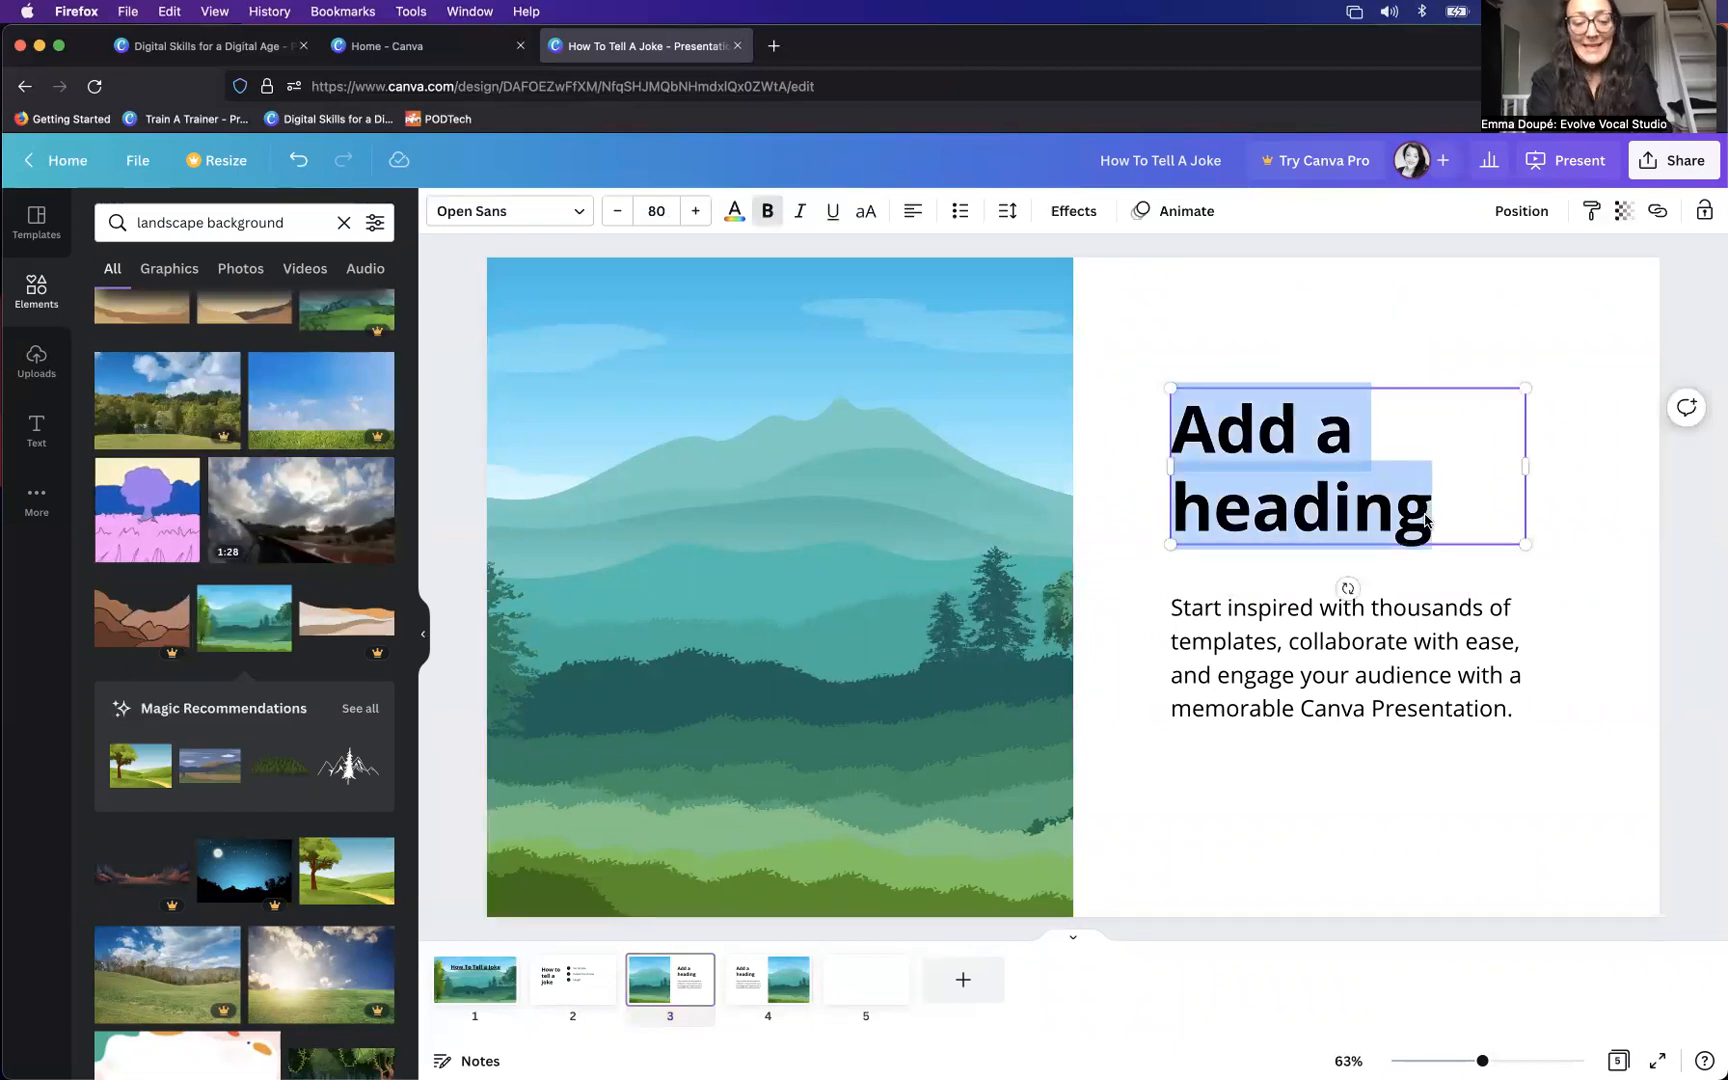
type("Set Up Joke")
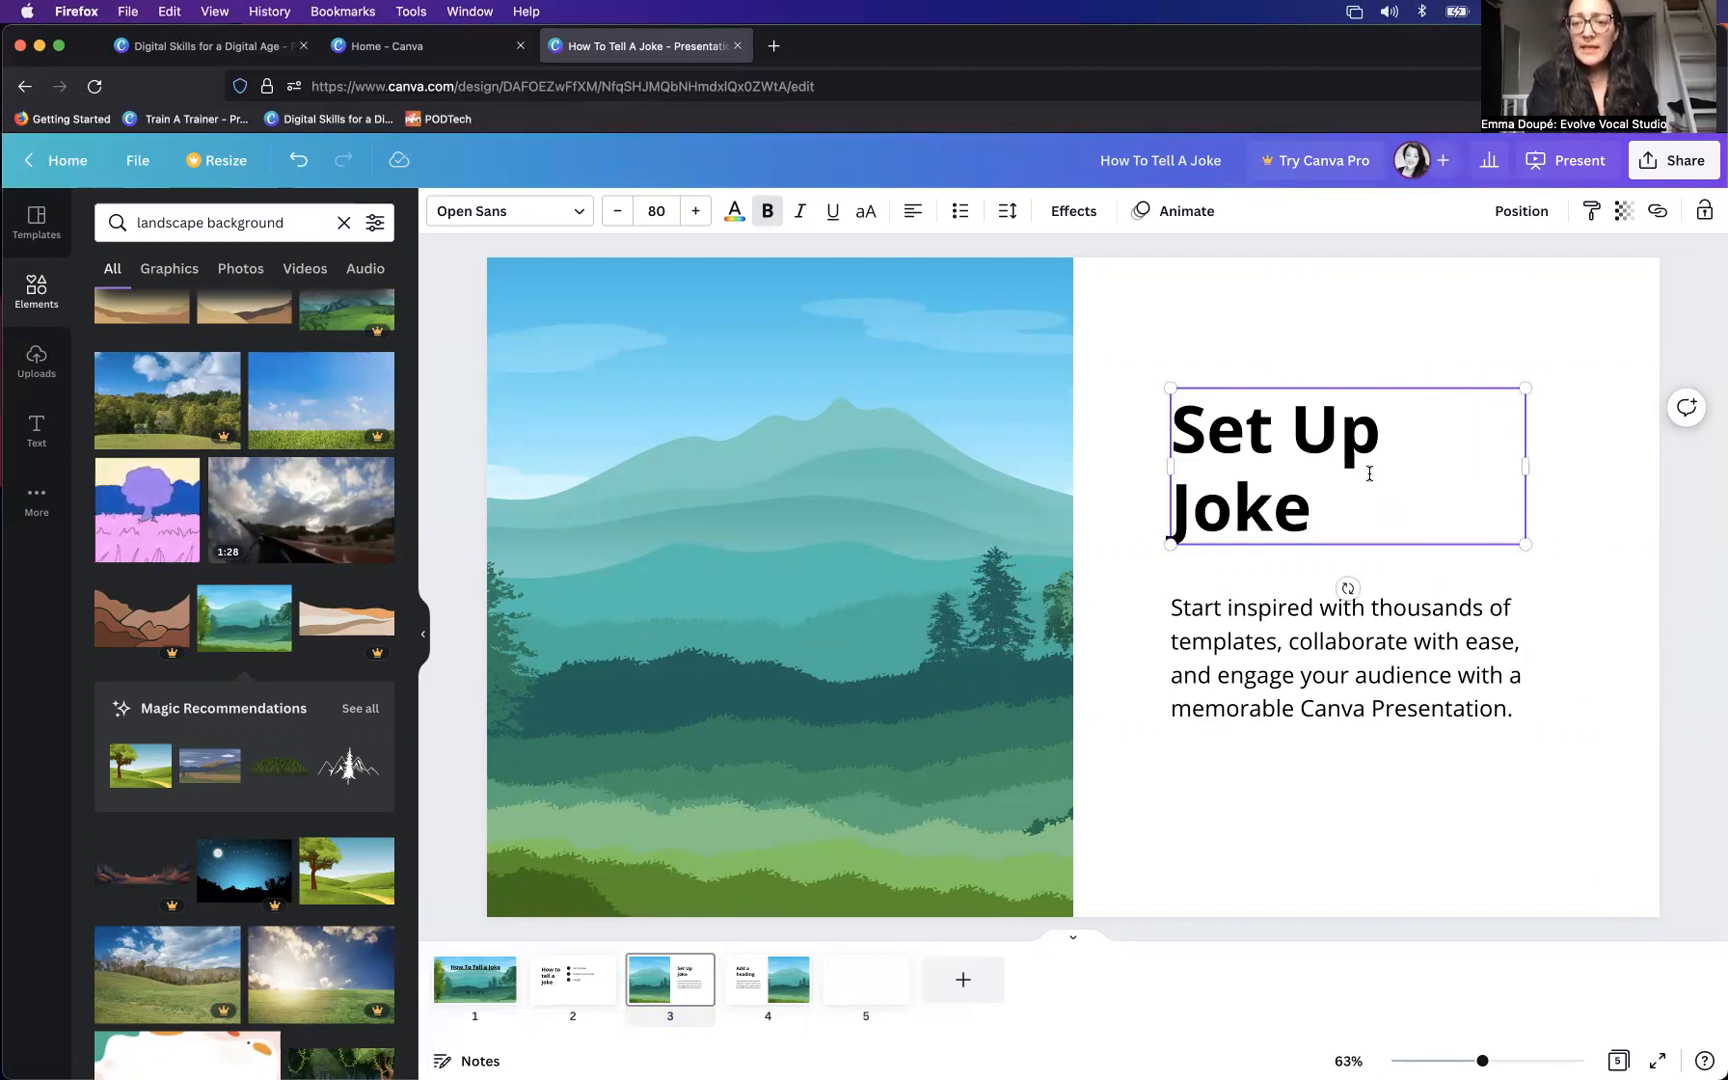
left_click_drag(1525, 465, 1554, 463)
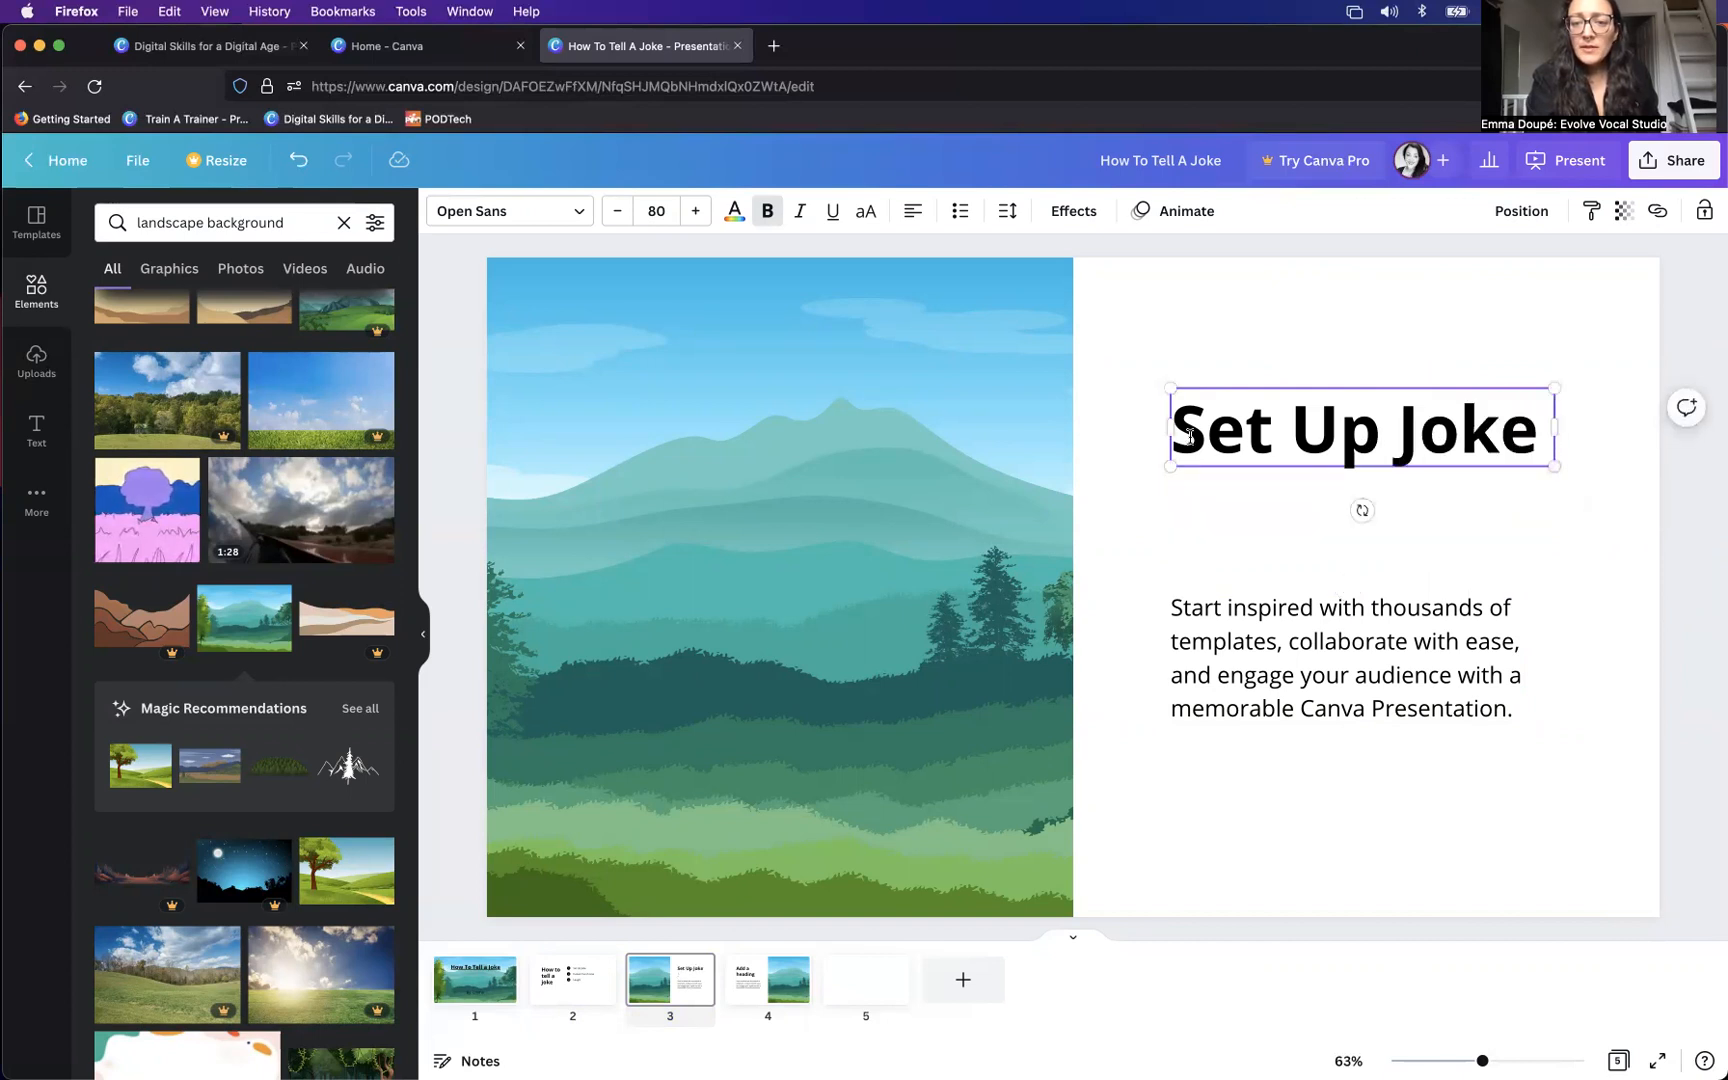
left_click_drag(1160, 430, 1141, 430)
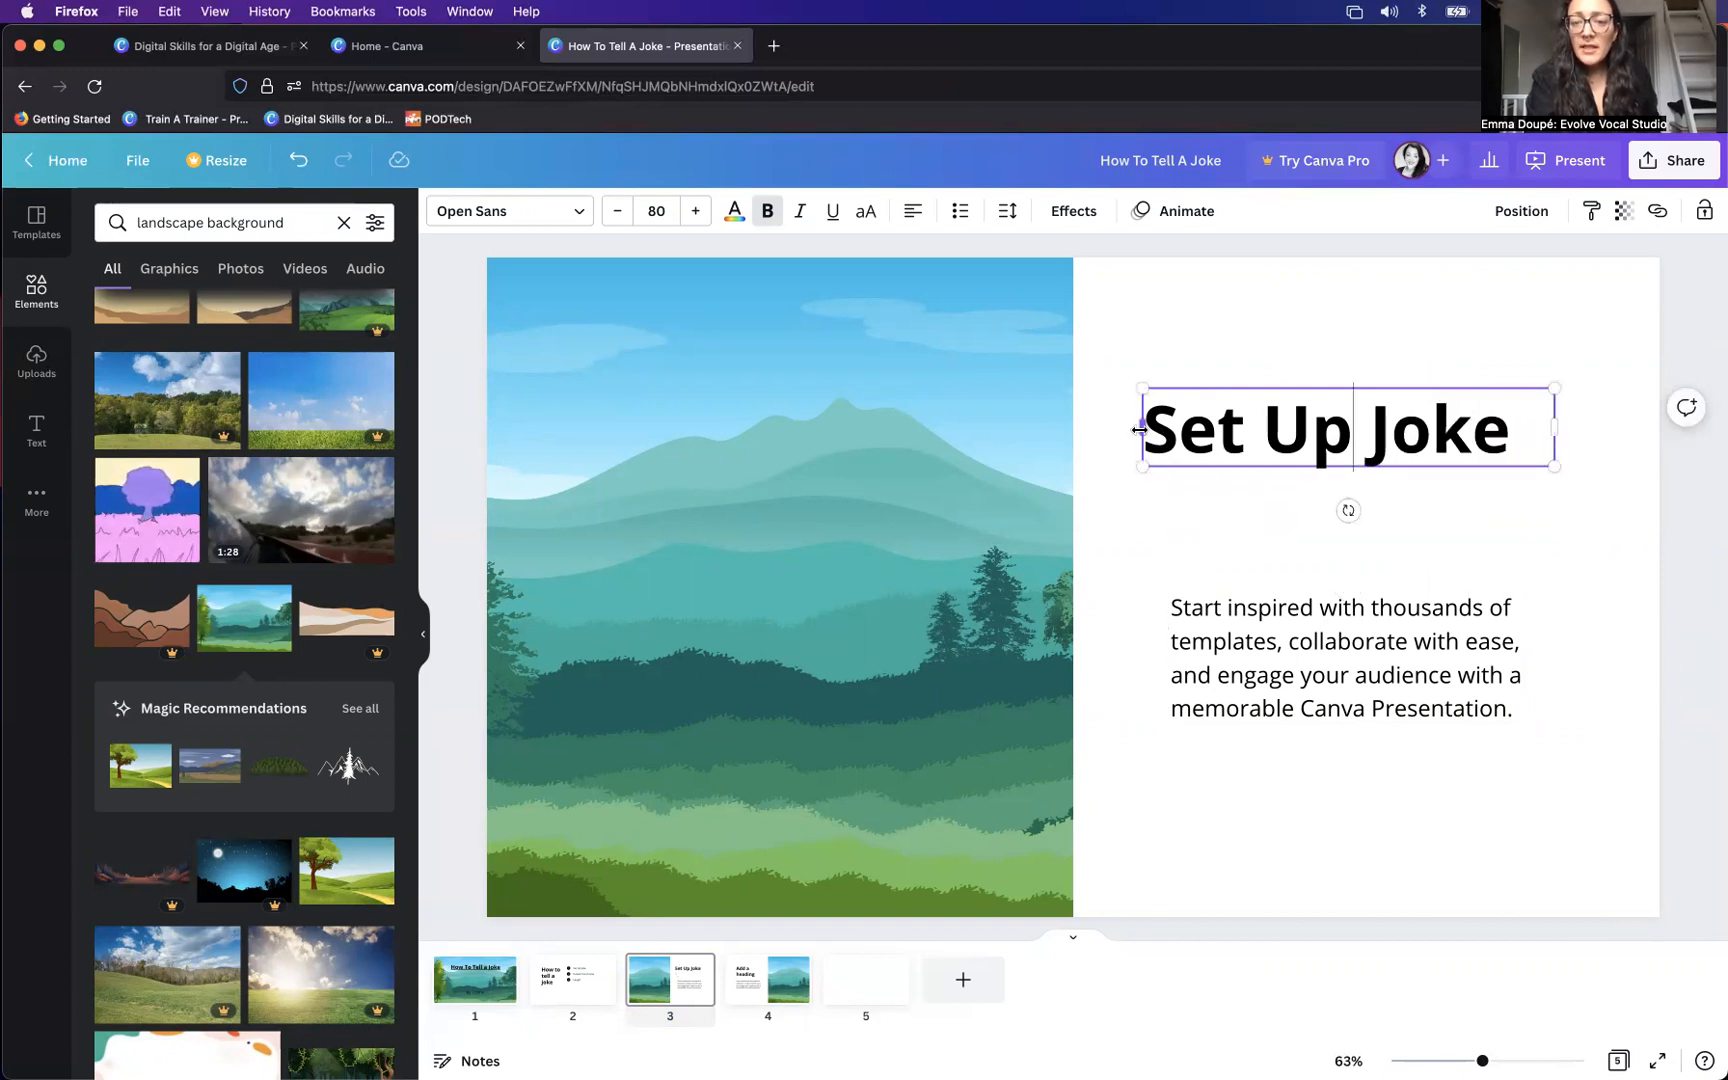
- Centre the "Set Up Joke" heading in its text box and colour it dark green from the photo colours
left_click(1297, 428)
left_click(1505, 420)
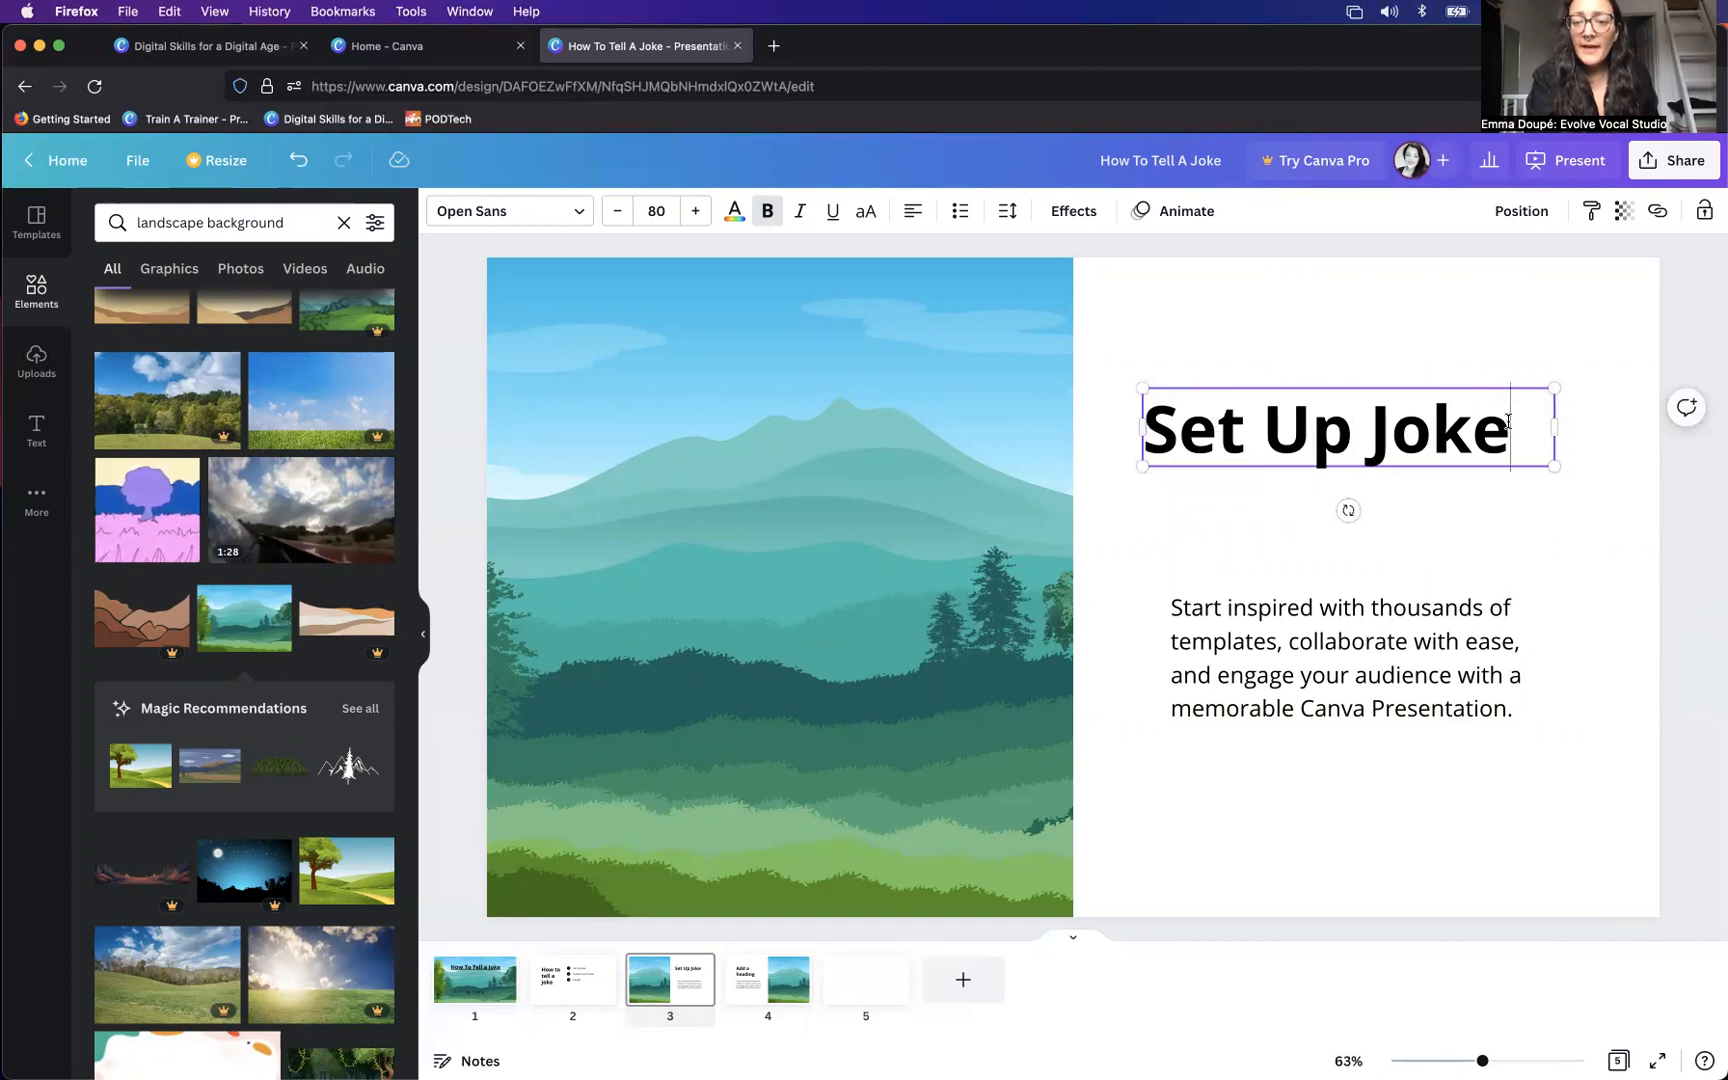
left_click(911, 212)
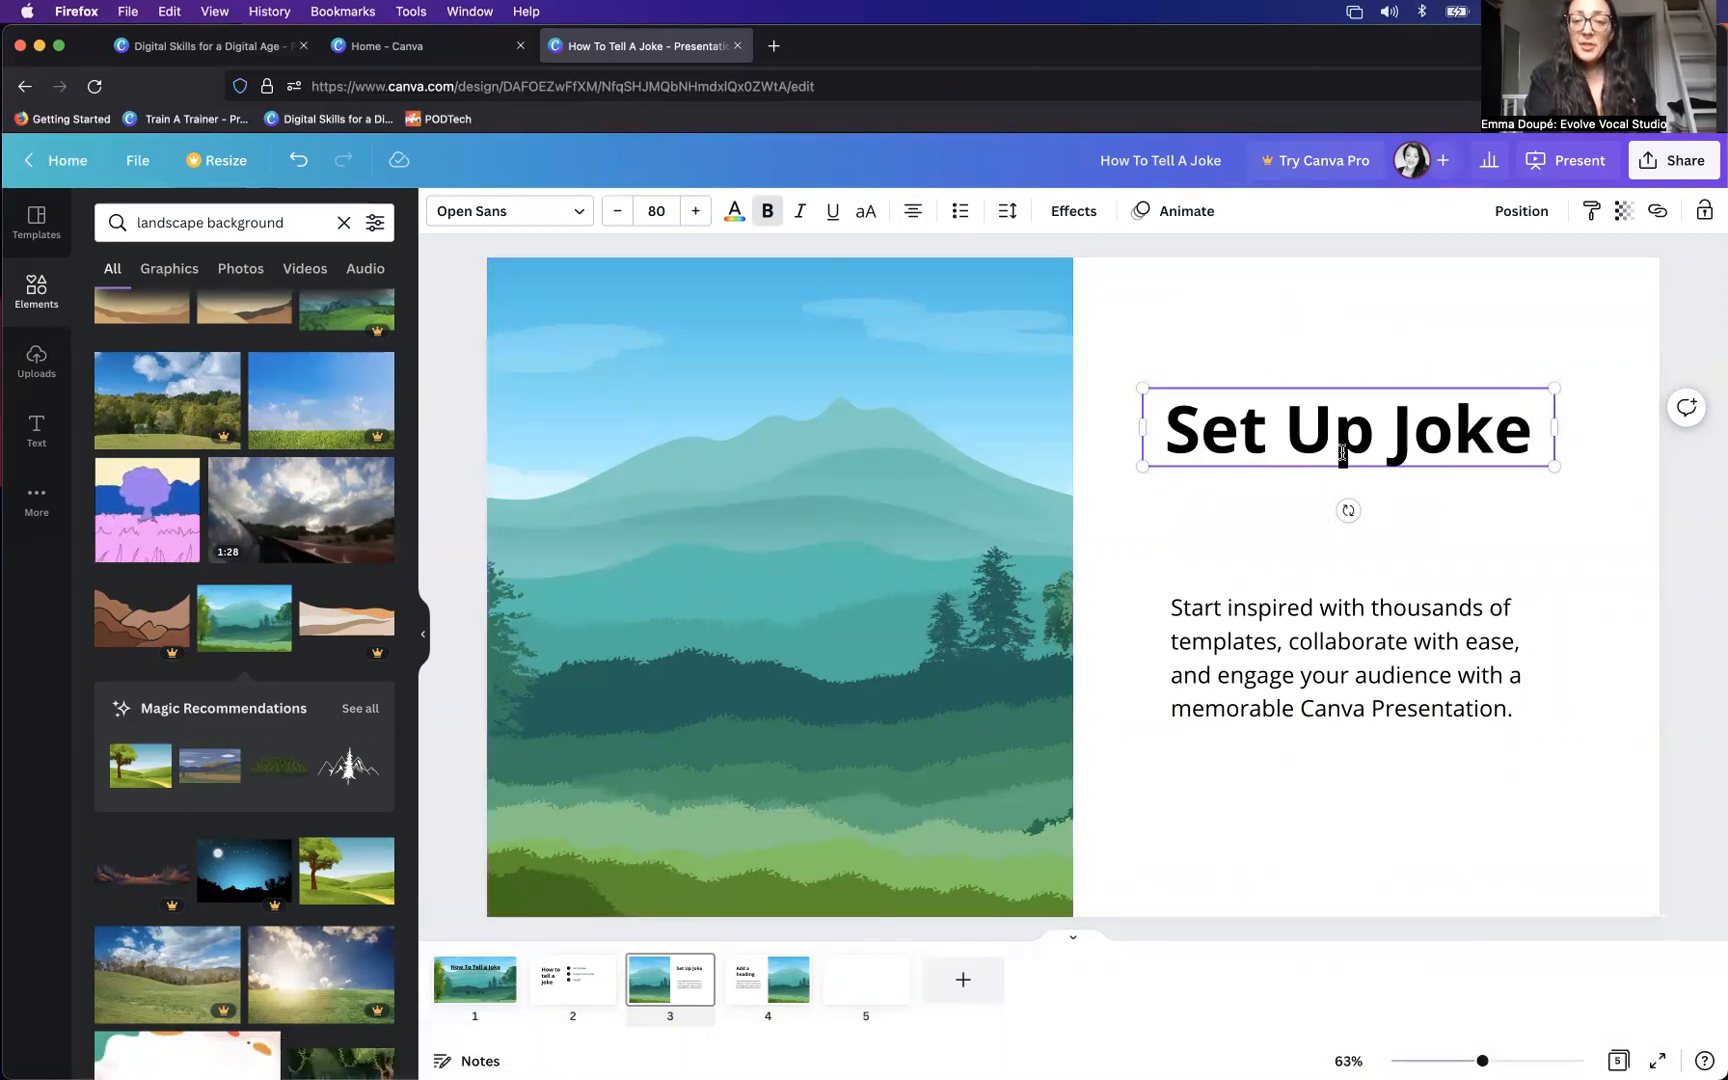
left_click(735, 213)
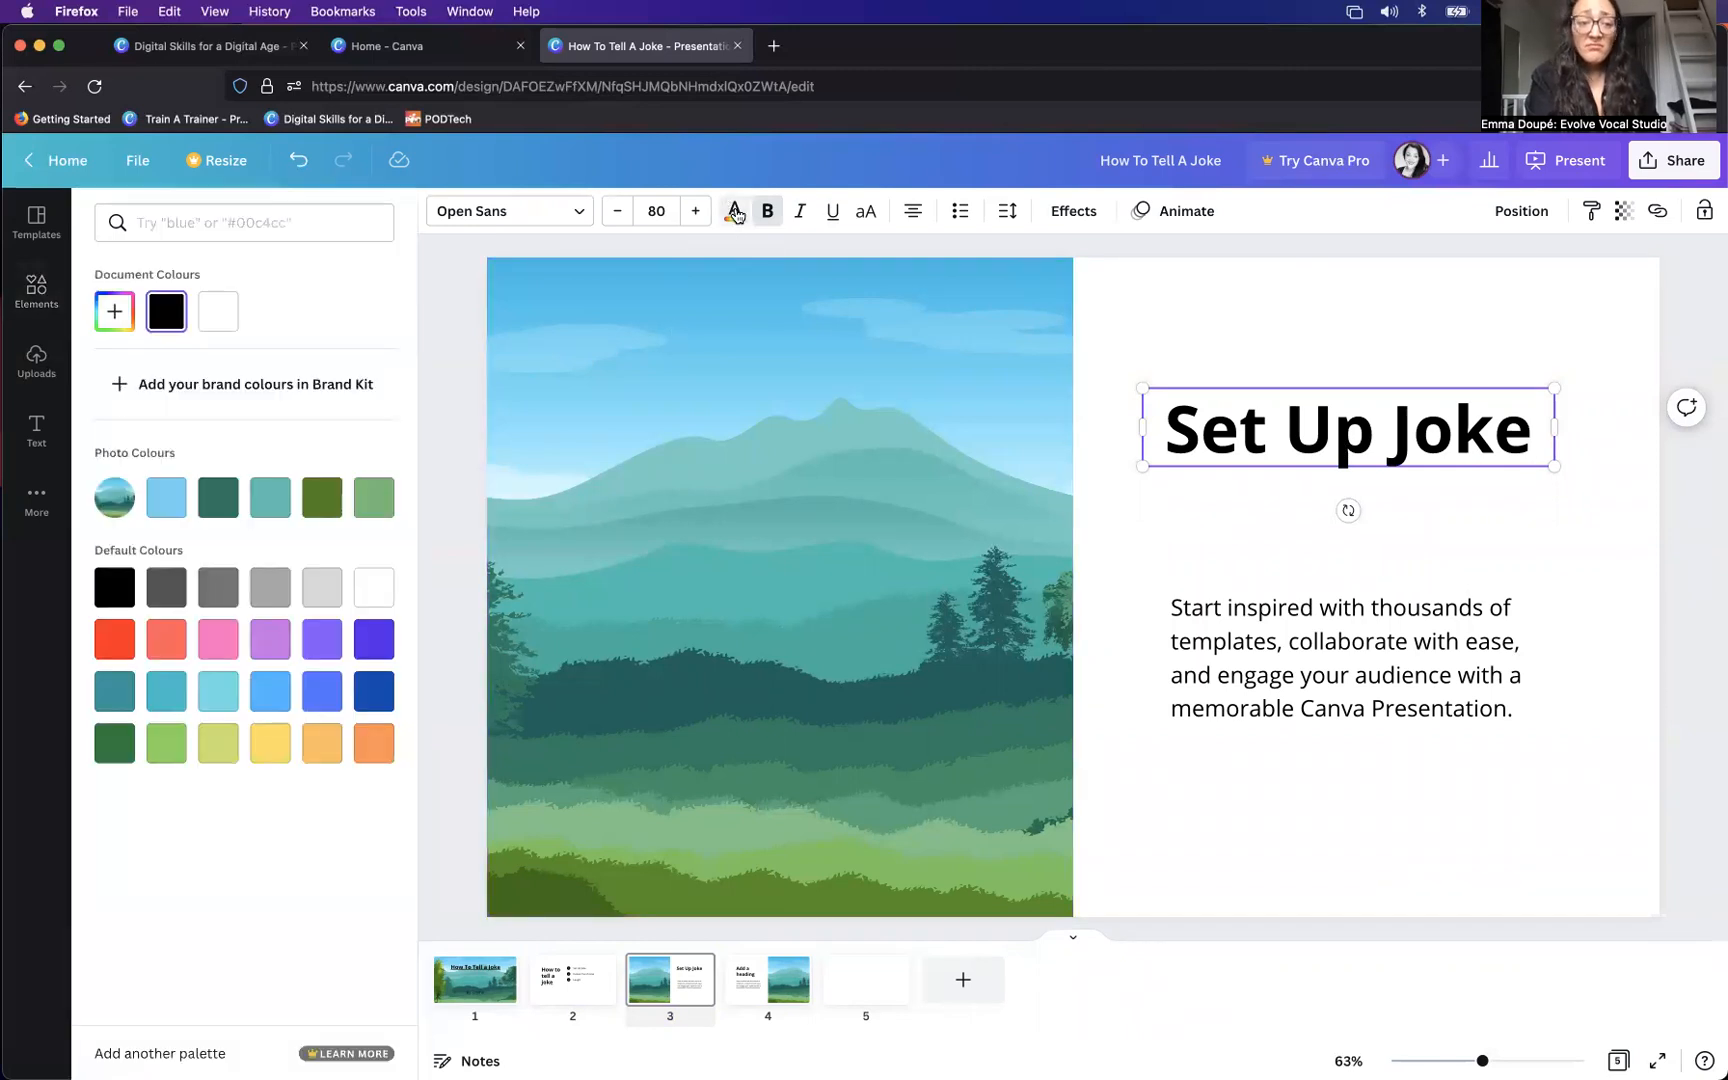
left_click(213, 504)
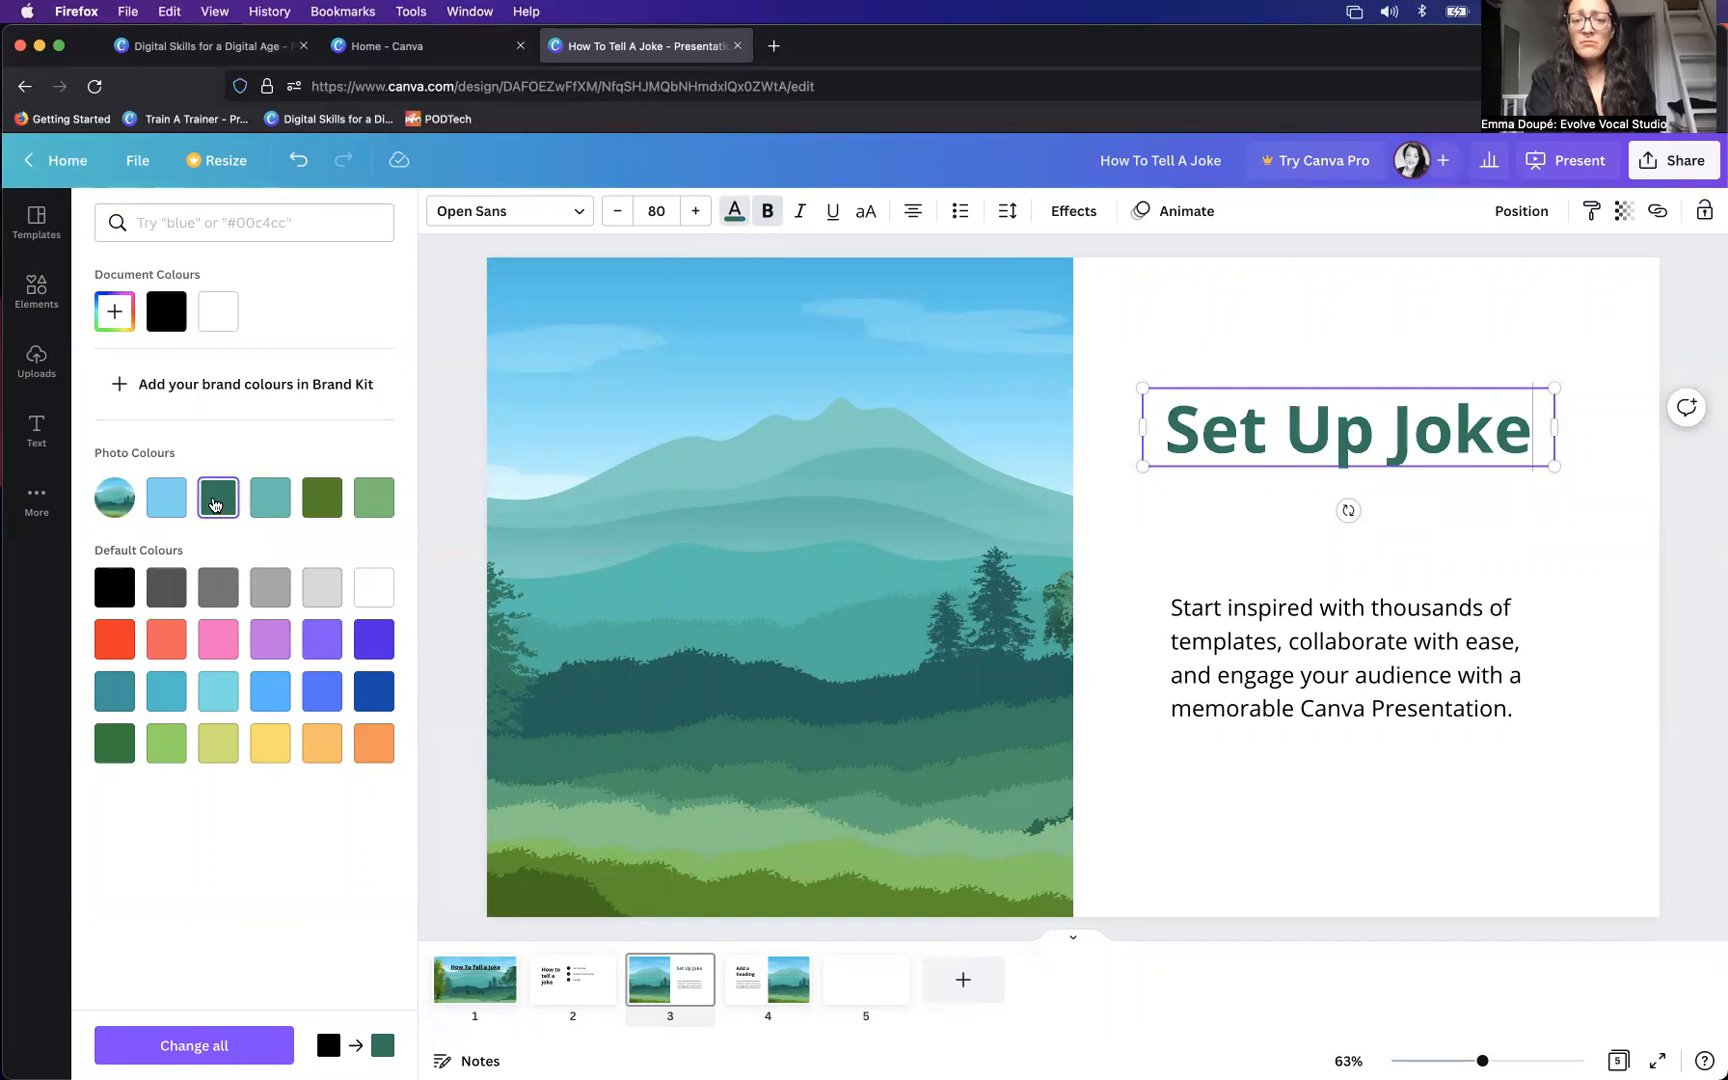
- Replace page 3's body text with "What is the best time to go to the dentist?" in quotation marks and centre it
left_click(1316, 697)
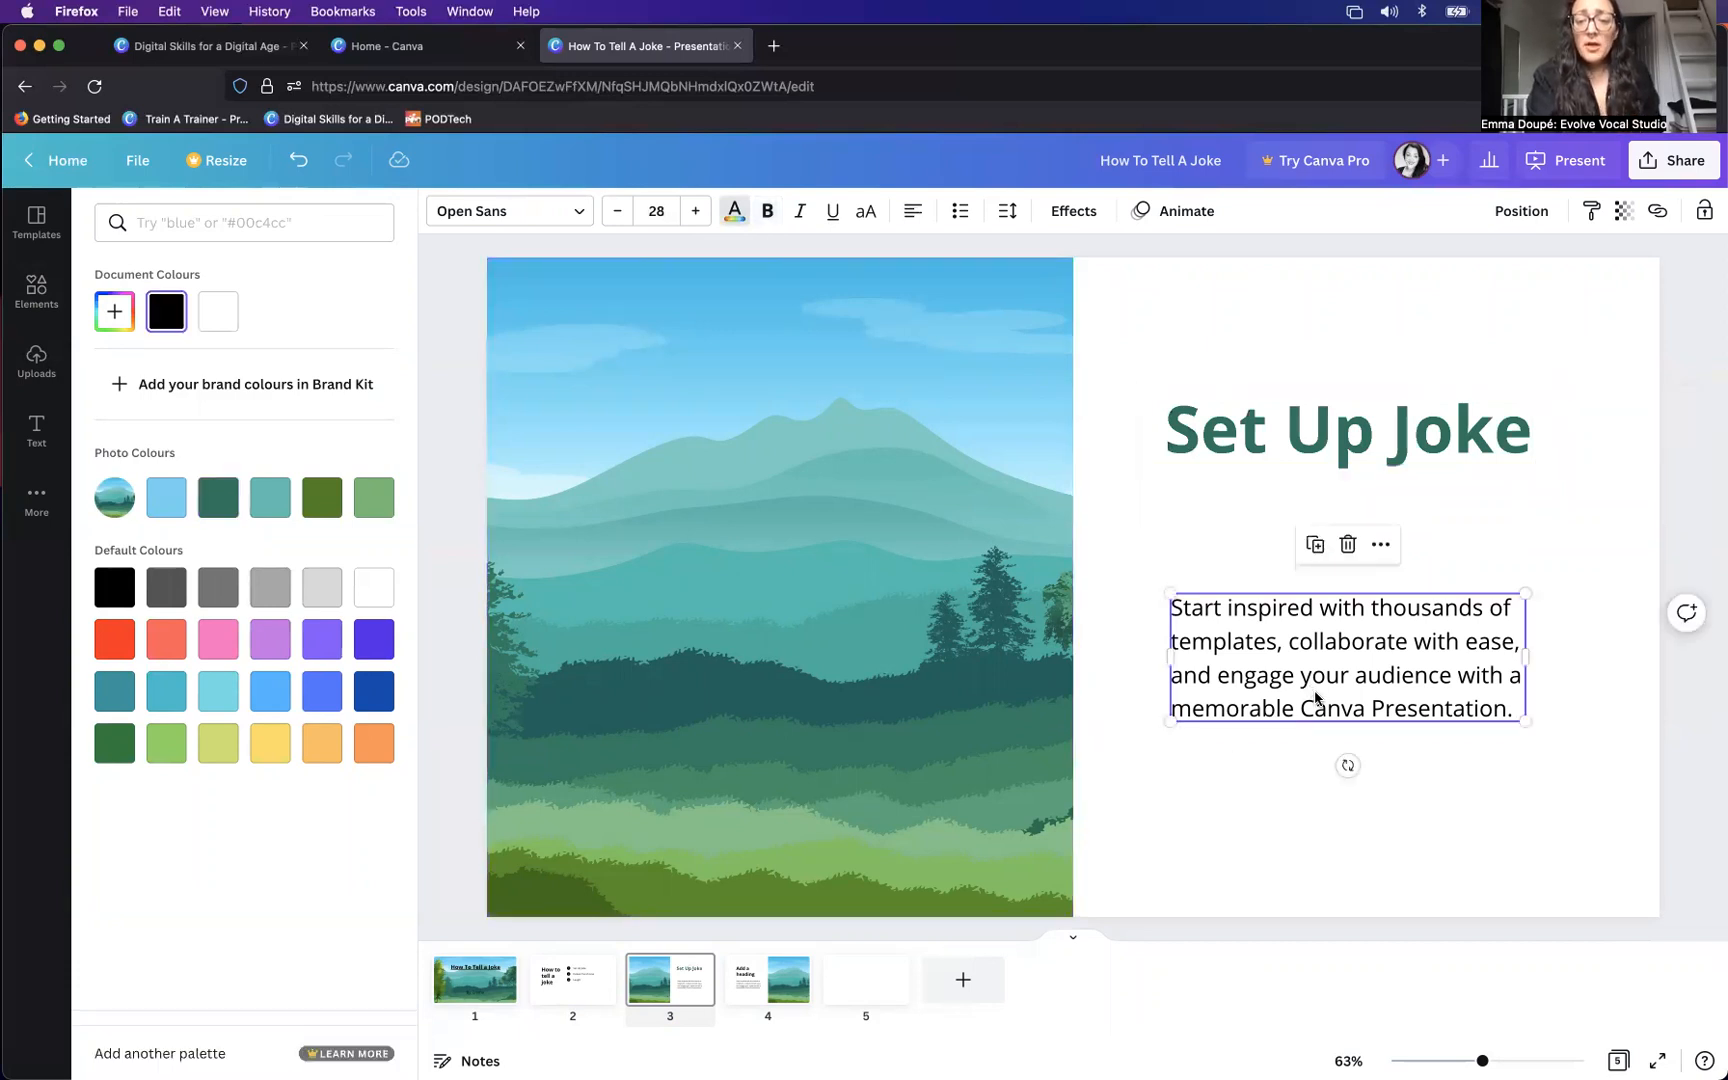
double_click(1482, 703)
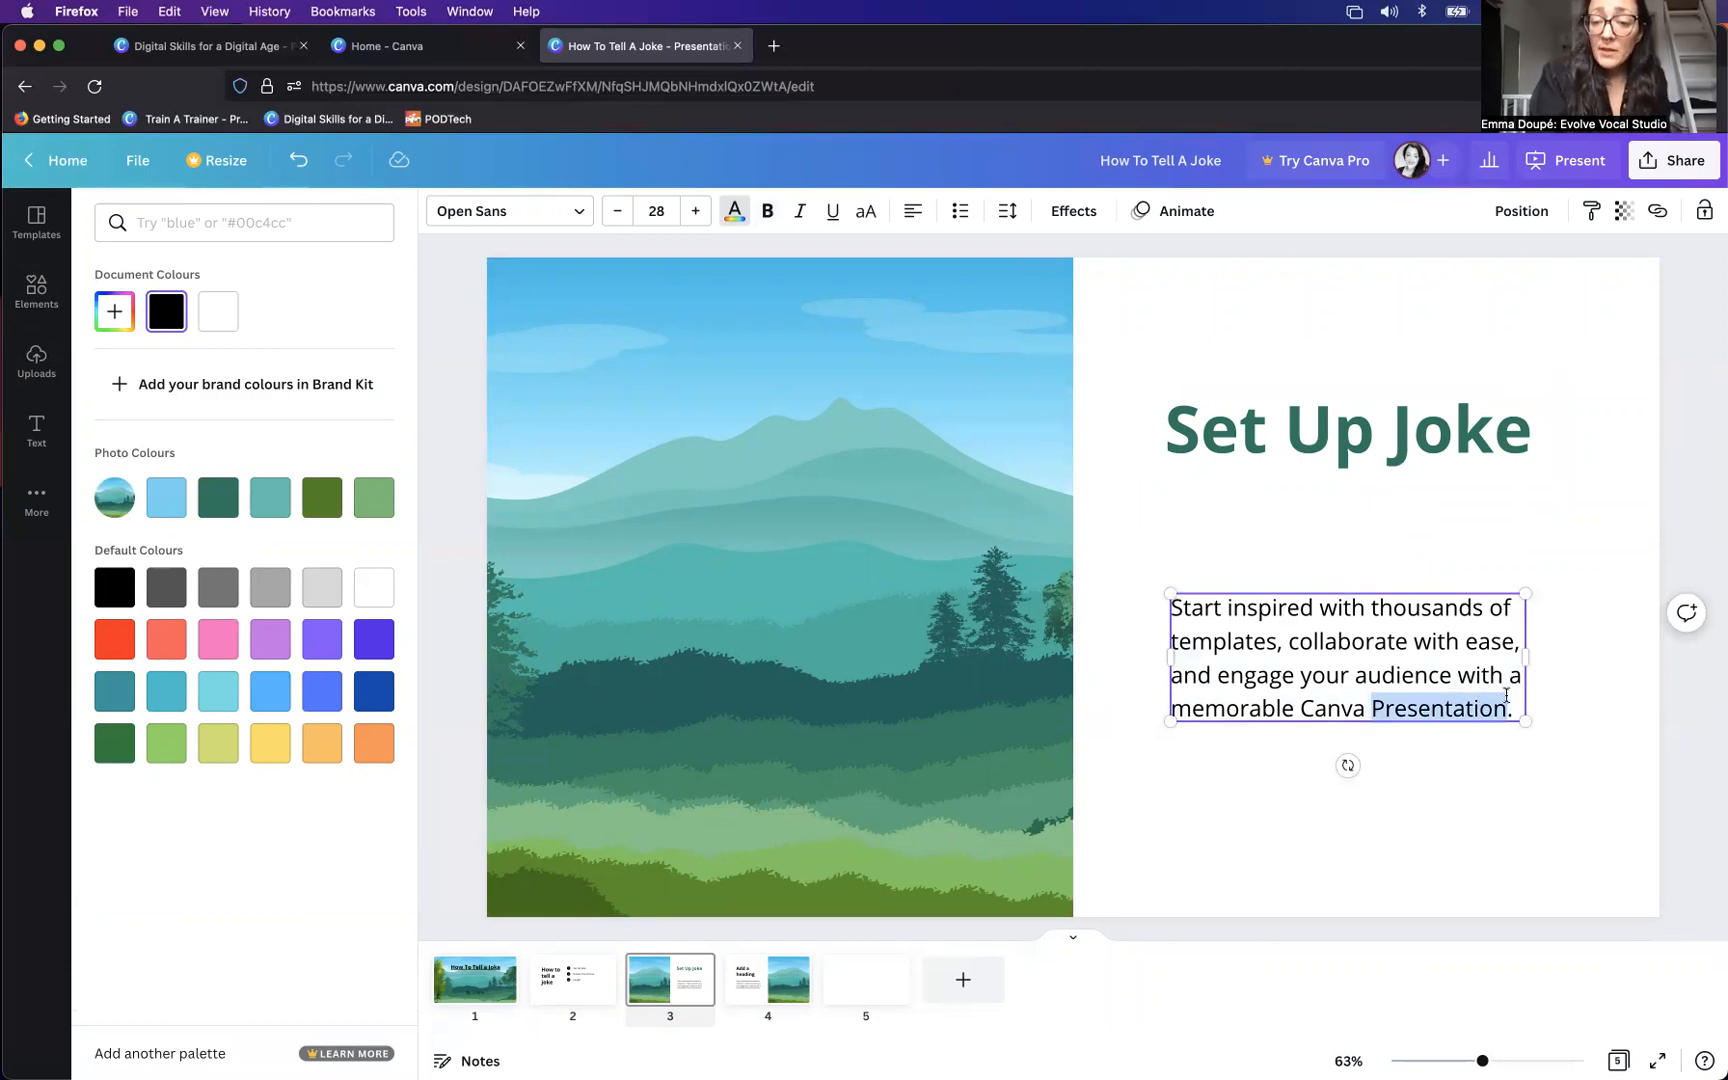
left_click_drag(1511, 706, 1180, 609)
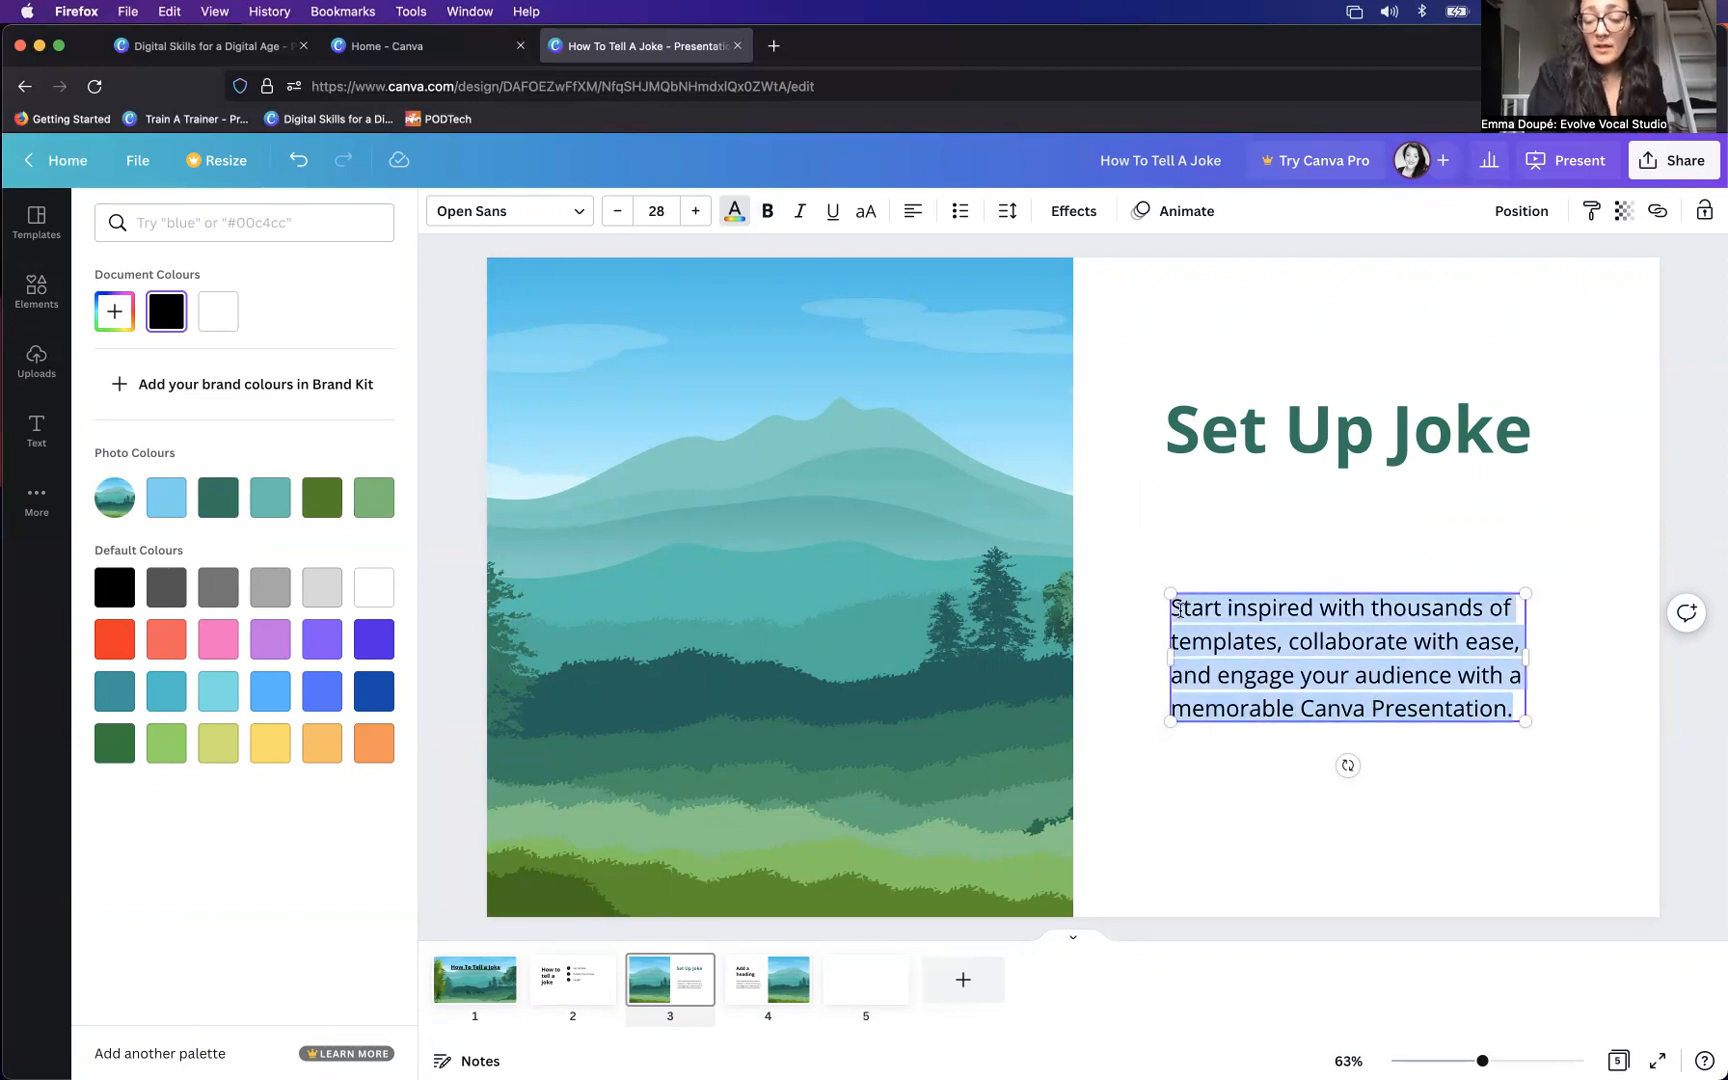
key("BackSpace")
type("\"What is the best time to go to the ")
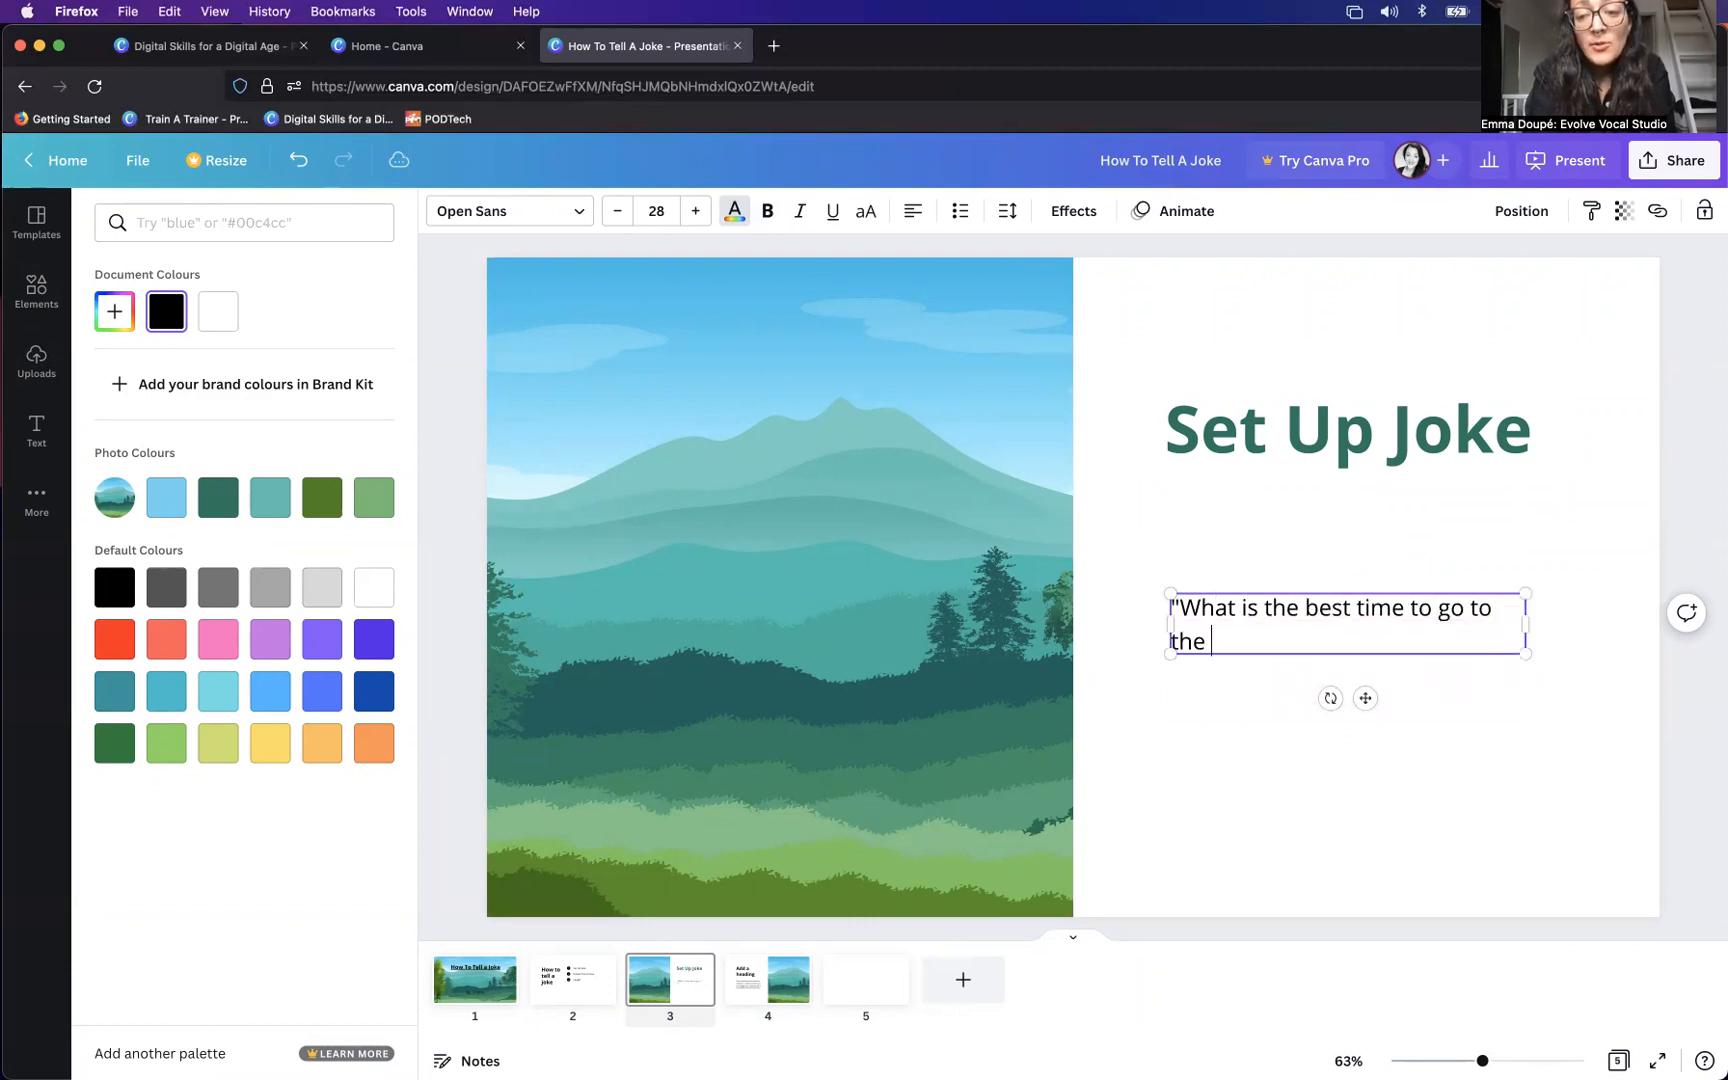
type("dentist?\"")
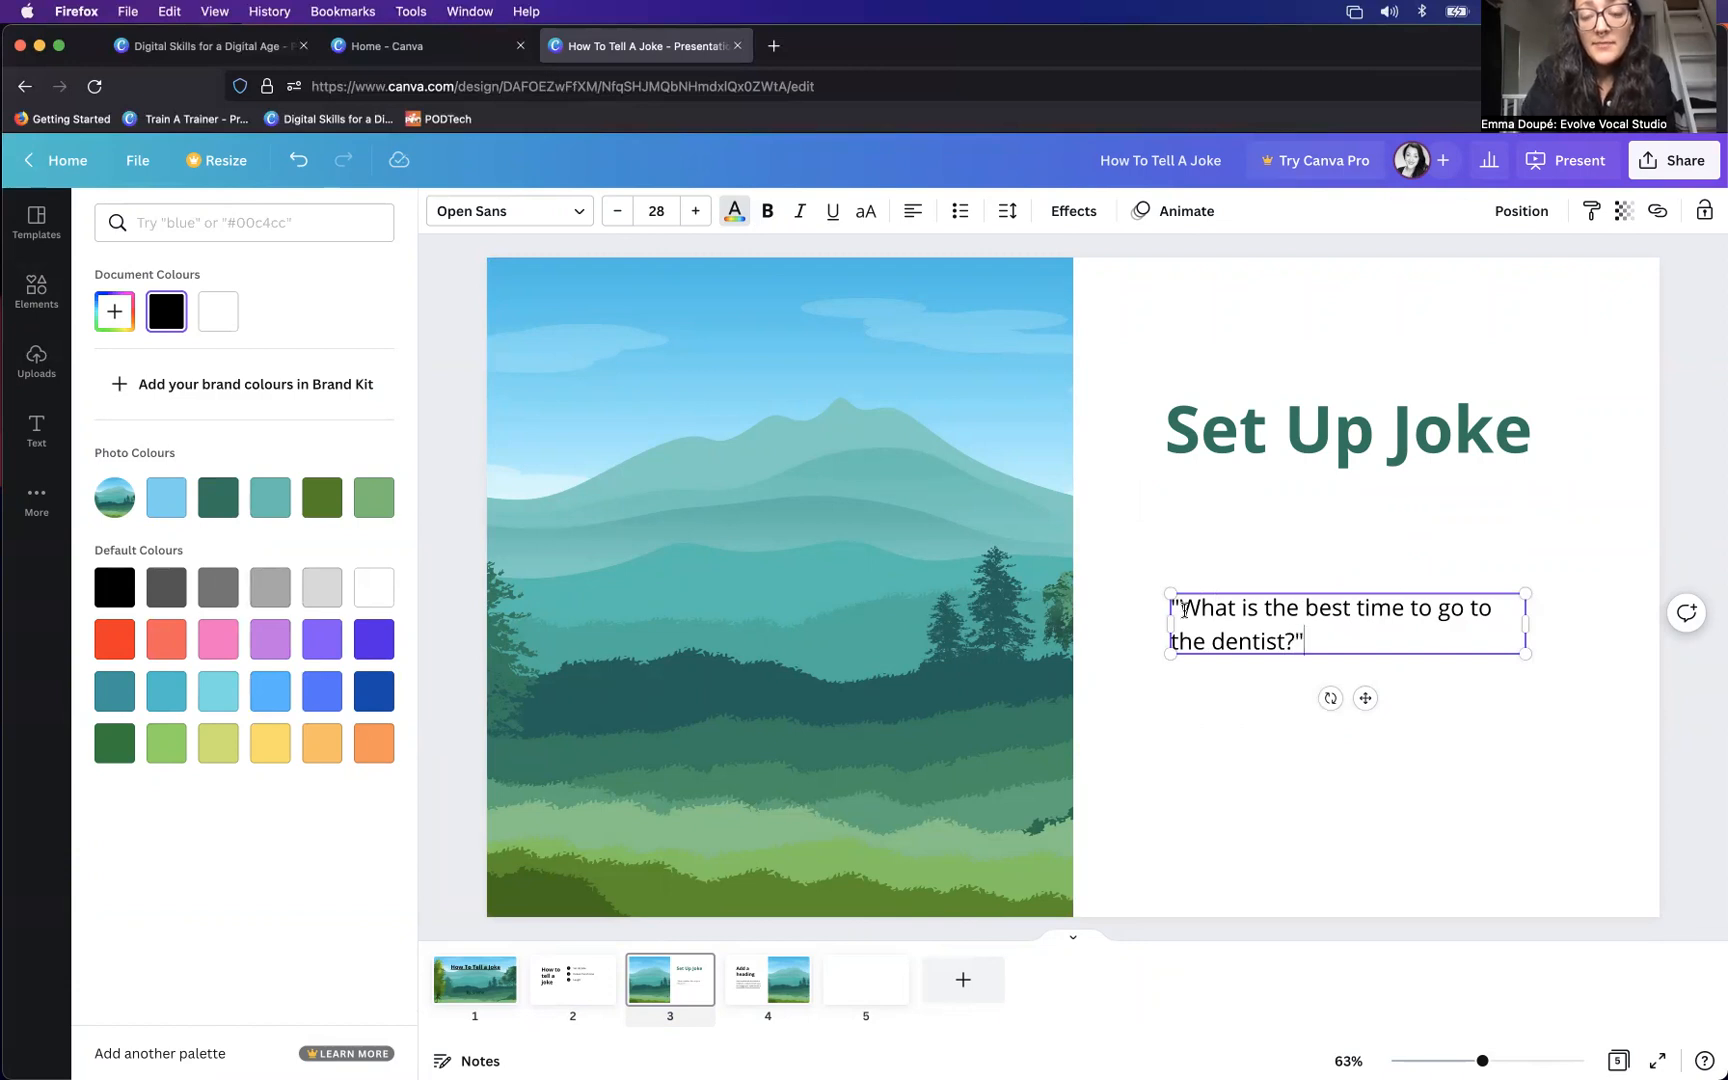
left_click_drag(1328, 641, 1163, 587)
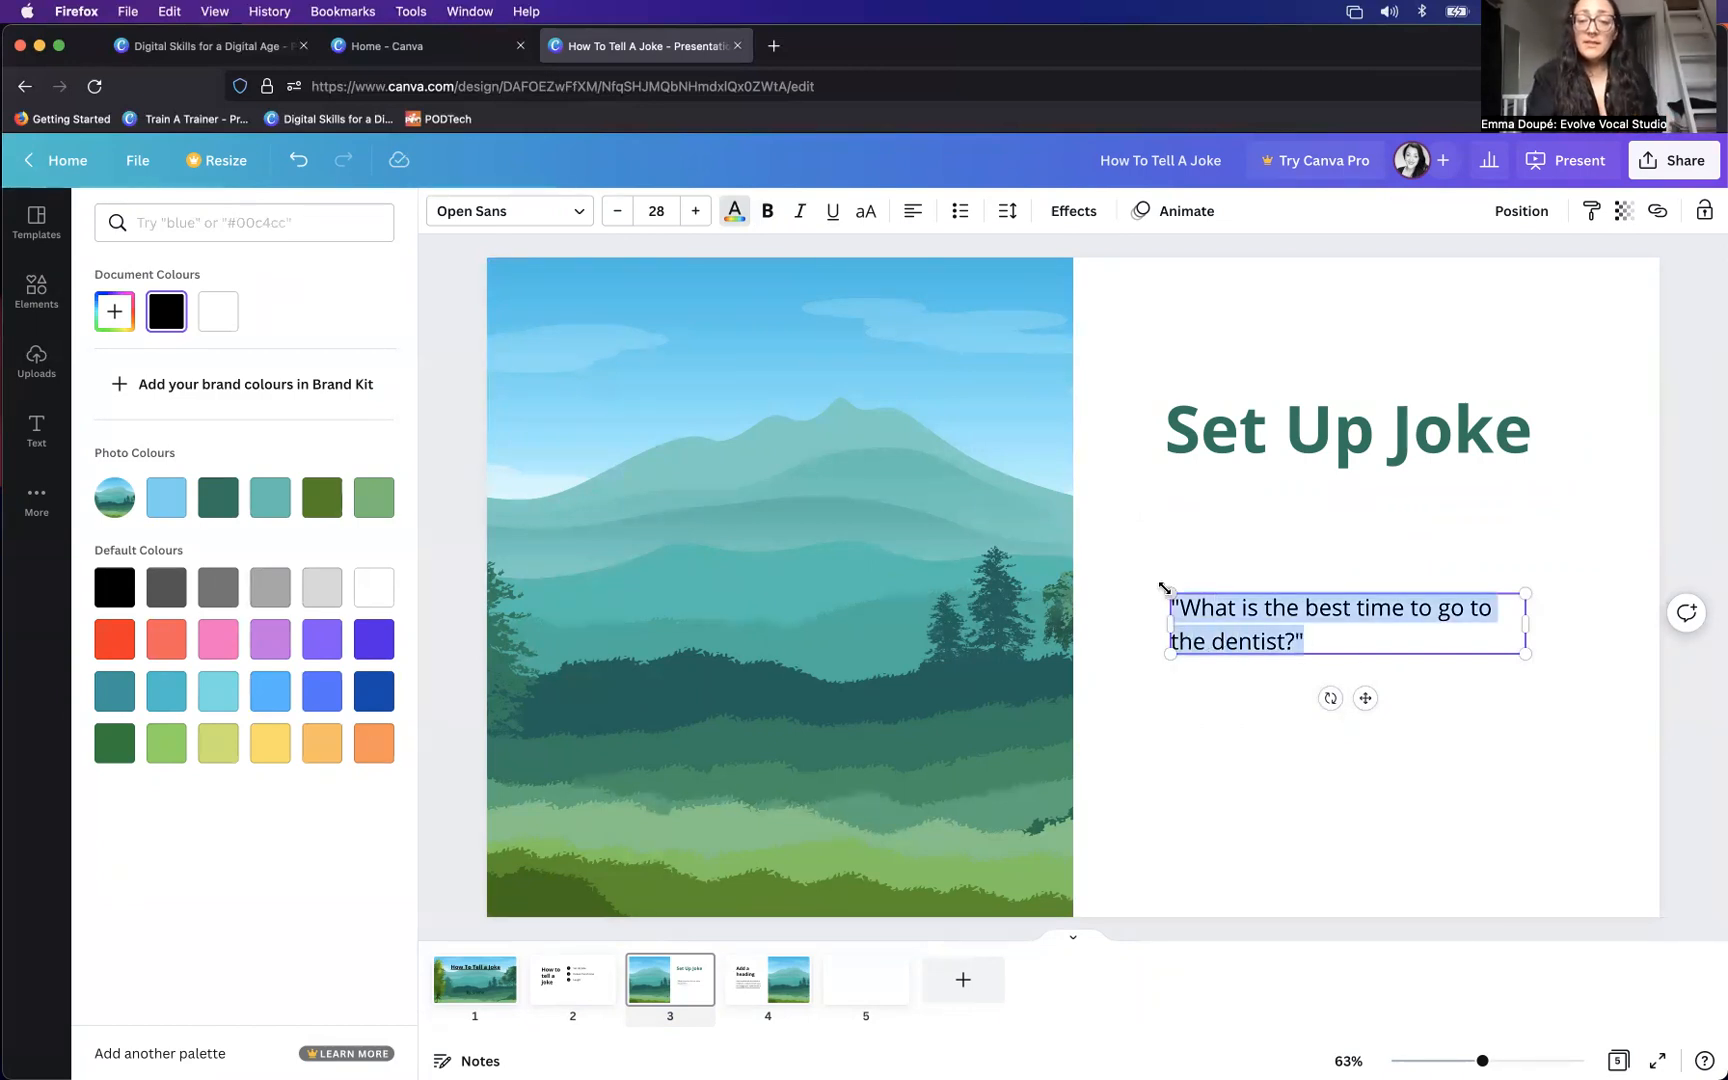
left_click(915, 211)
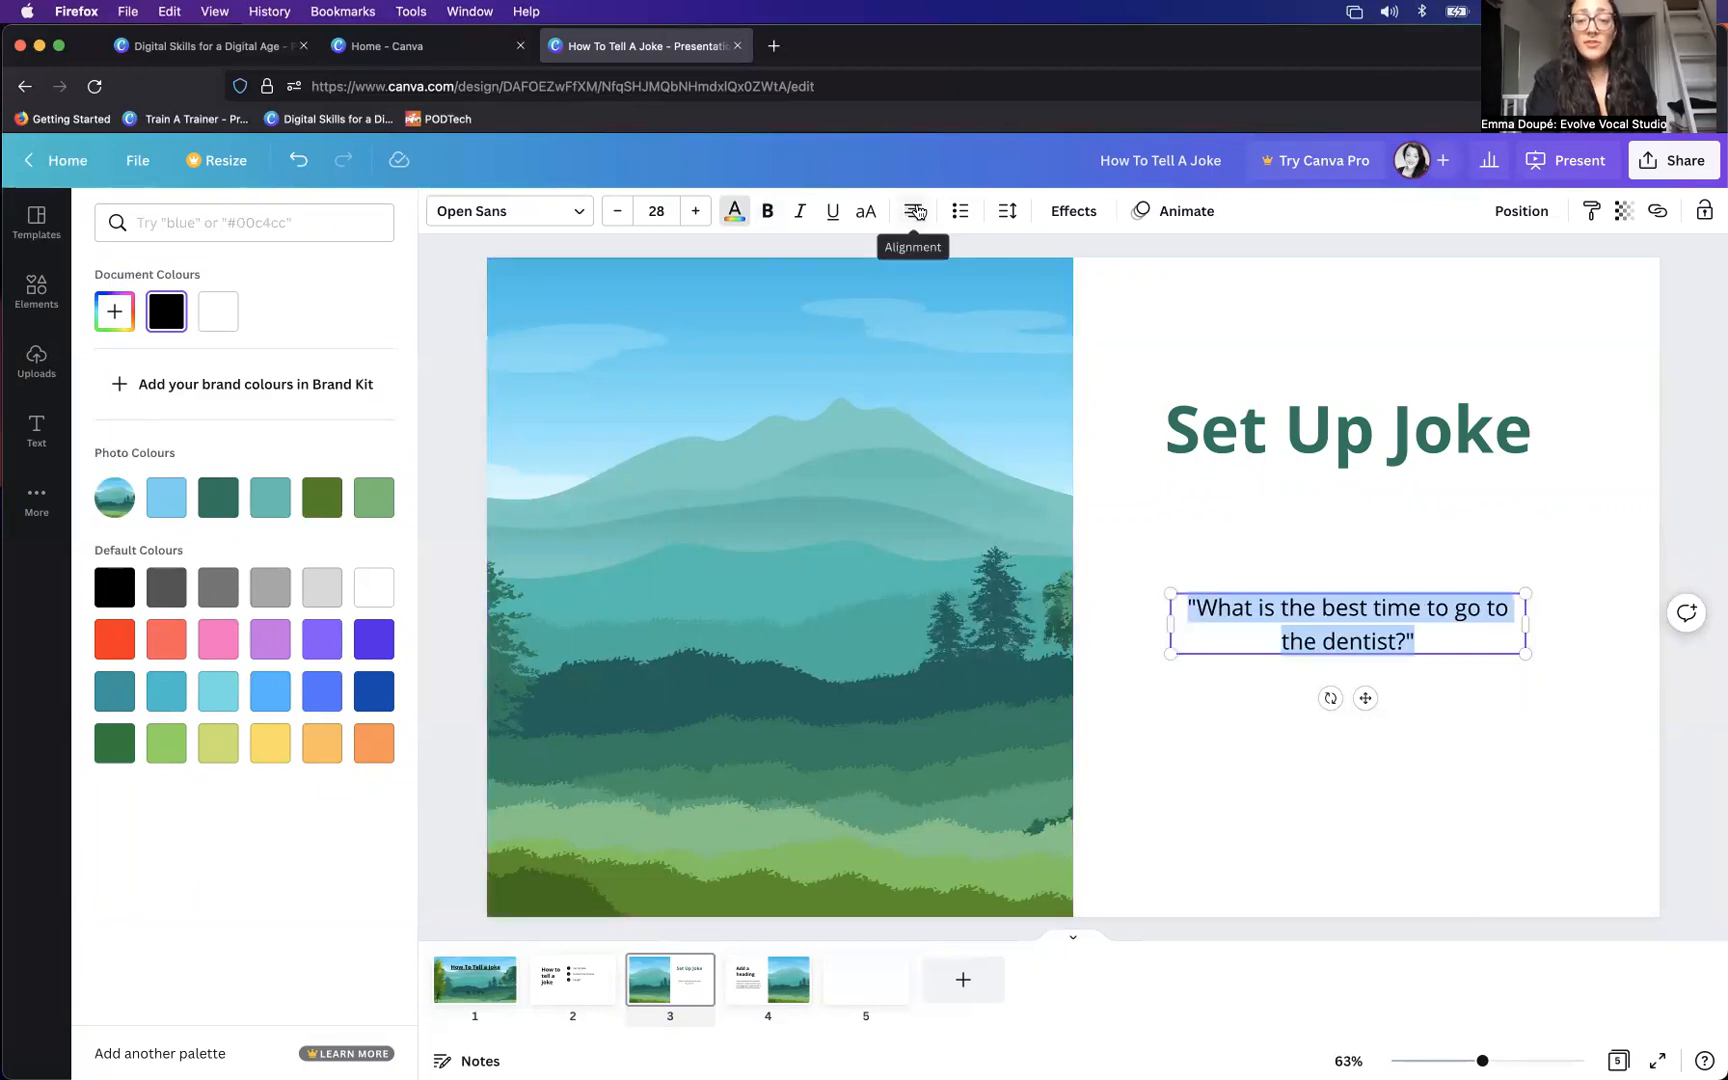
- Make page 3's dentist question bold and set its font to HK Grotesk Bold
left_click(767, 212)
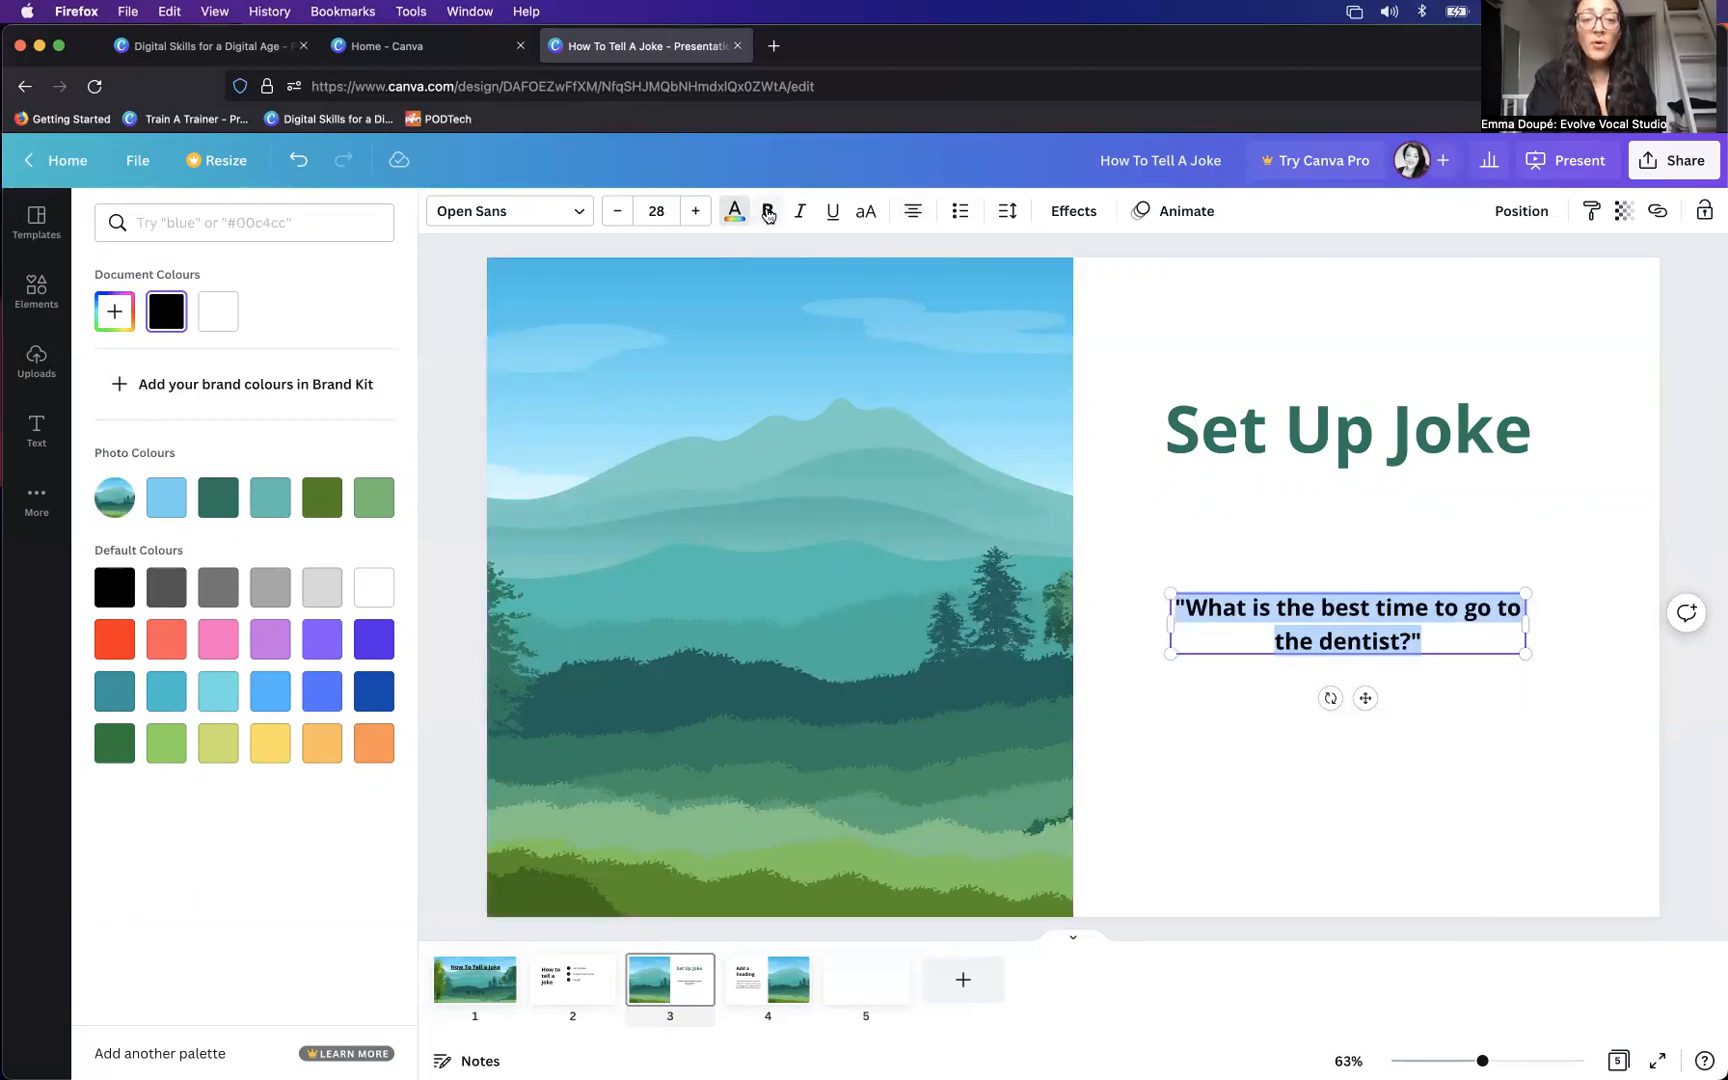
left_click(577, 223)
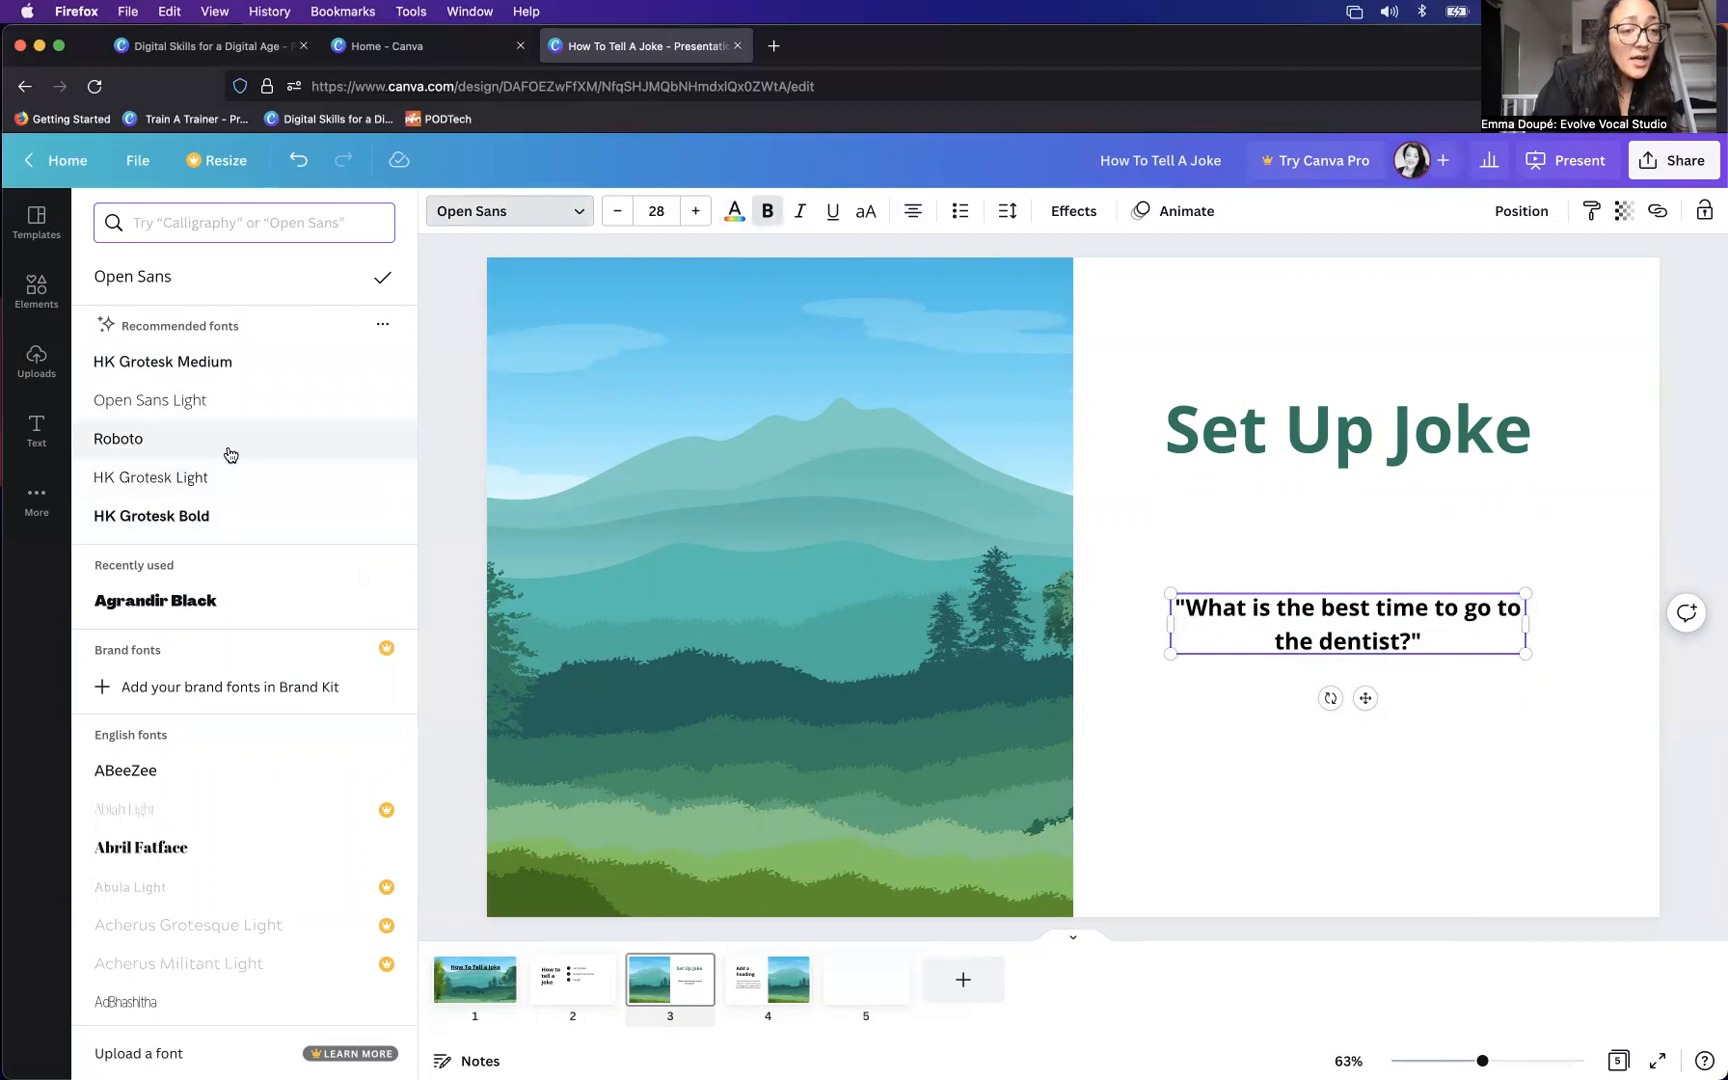
left_click(222, 520)
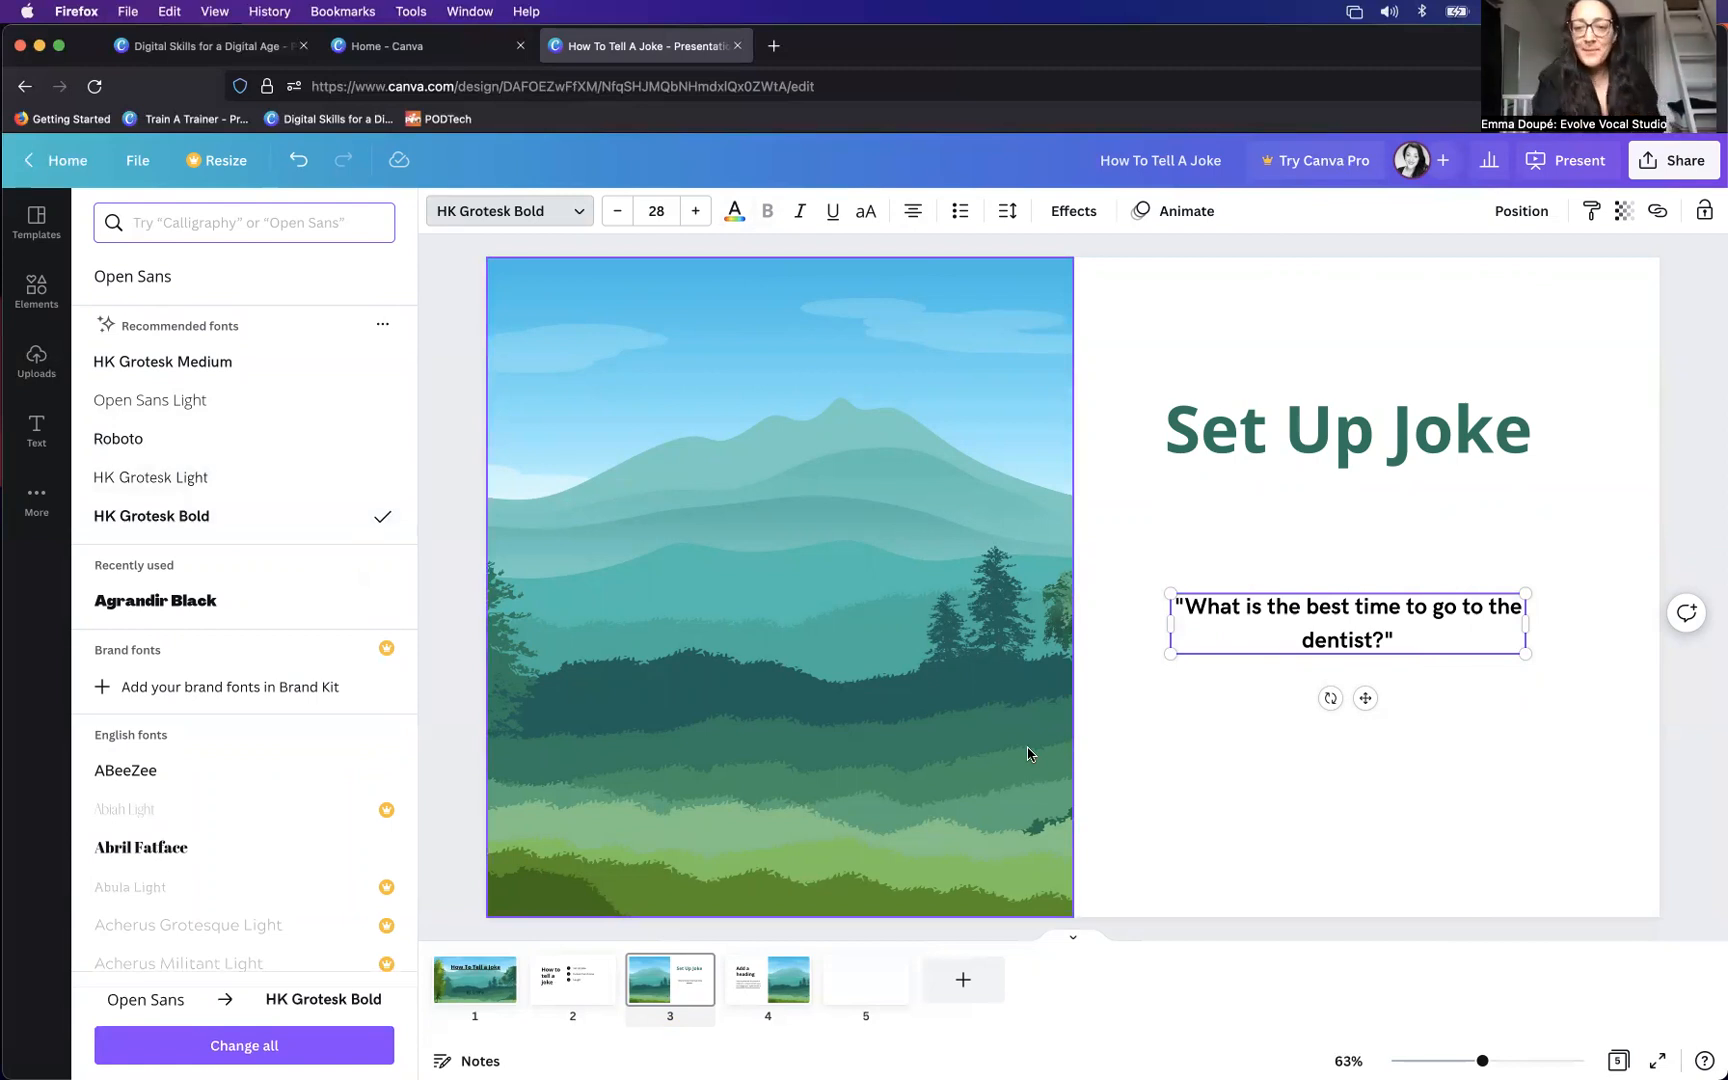
left_click(1210, 772)
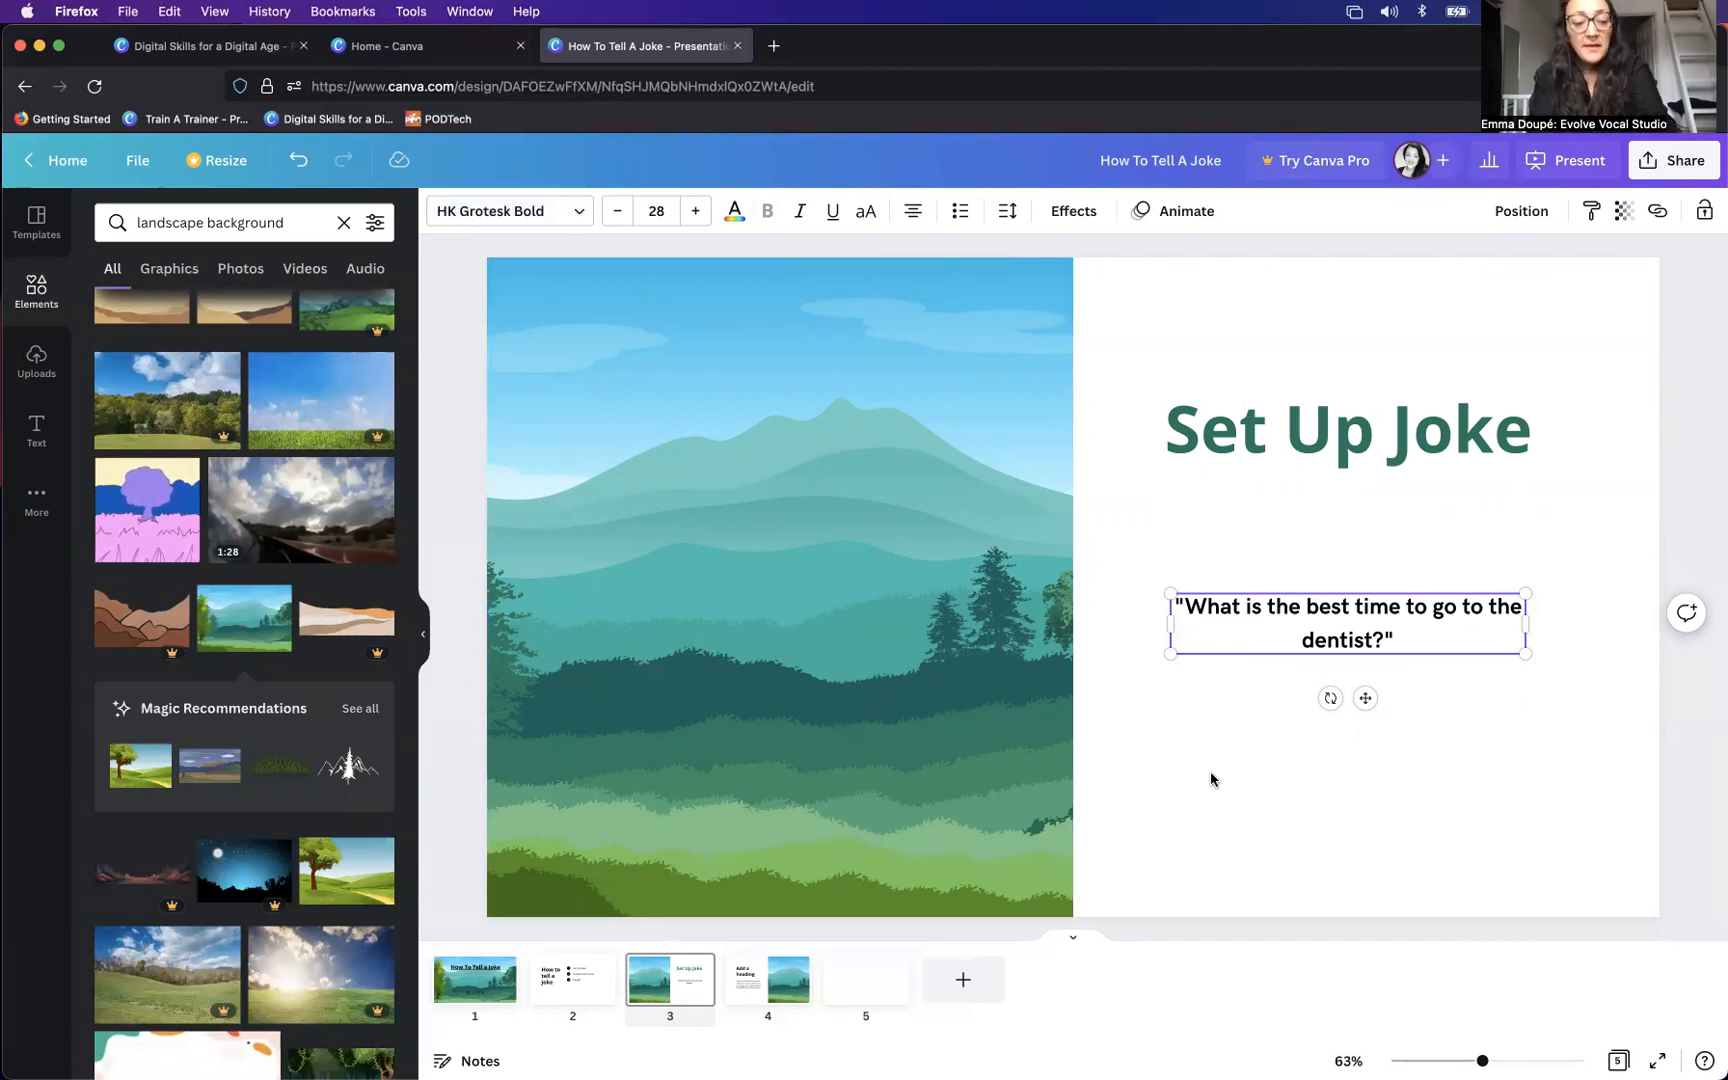
left_click(1210, 772)
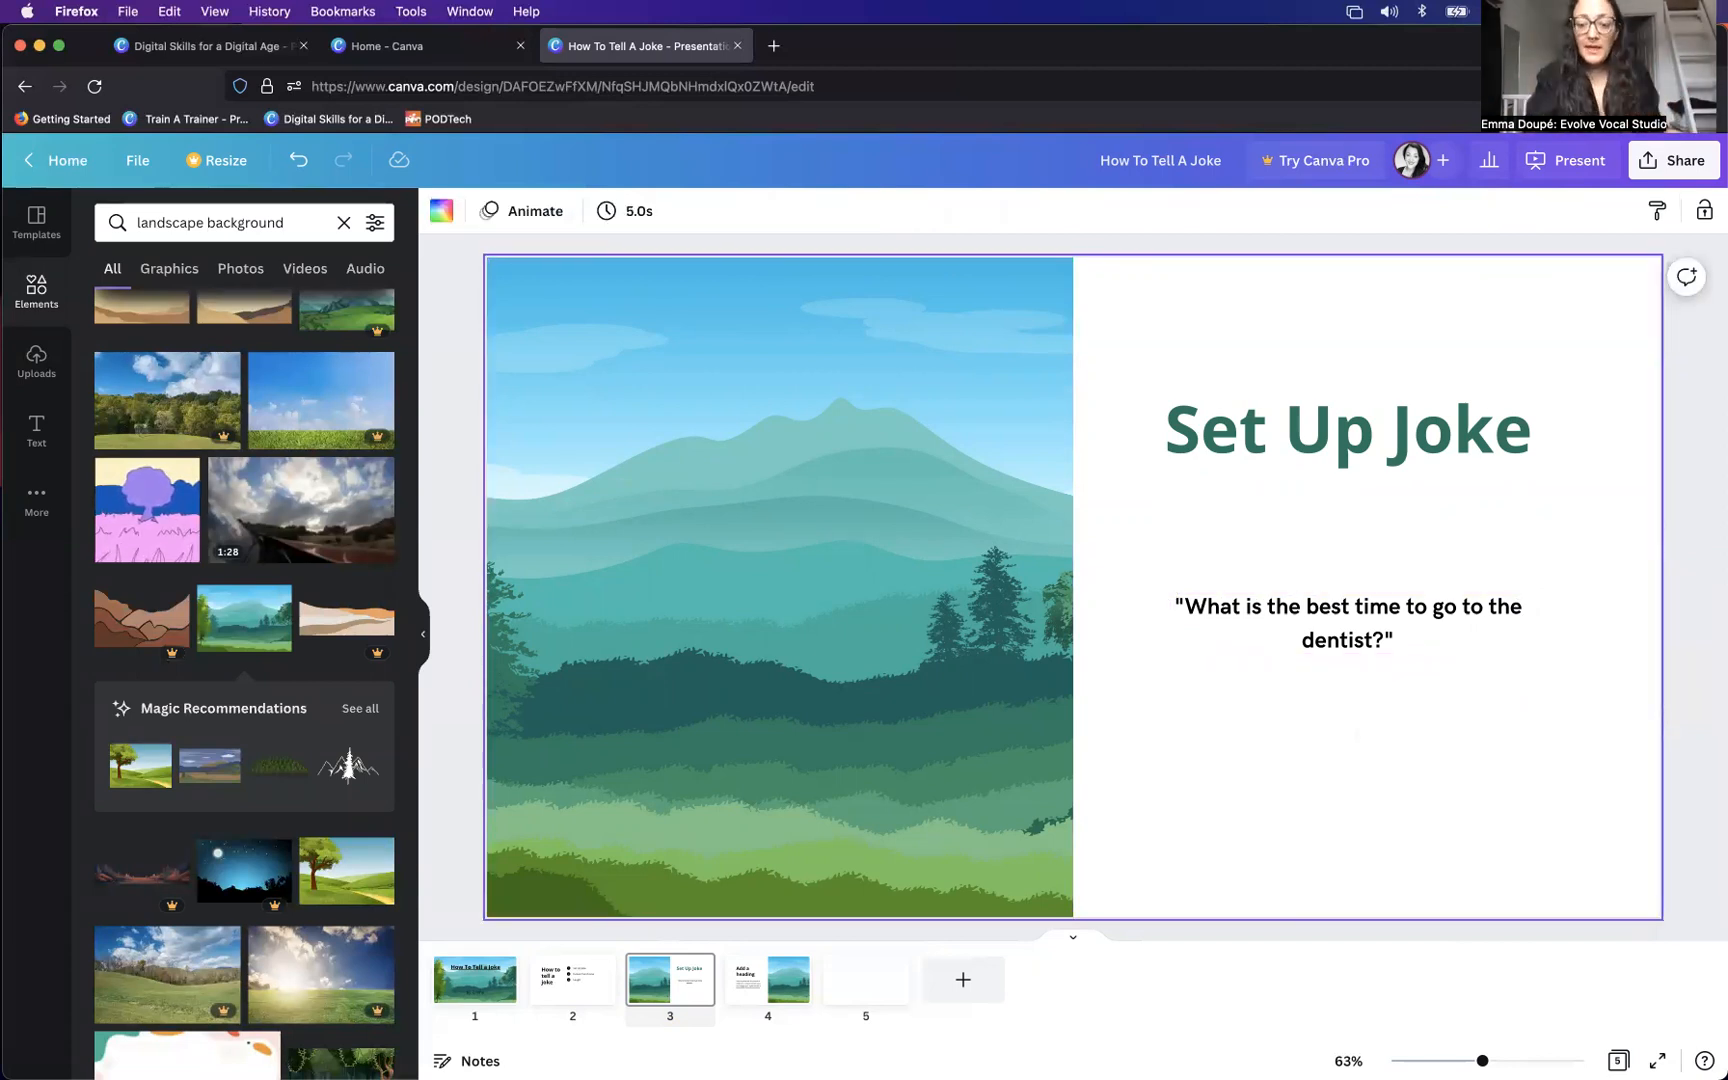
- Move the "Add a heading" text box on page 4 slightly upward
scroll(1210, 772, "down", 3)
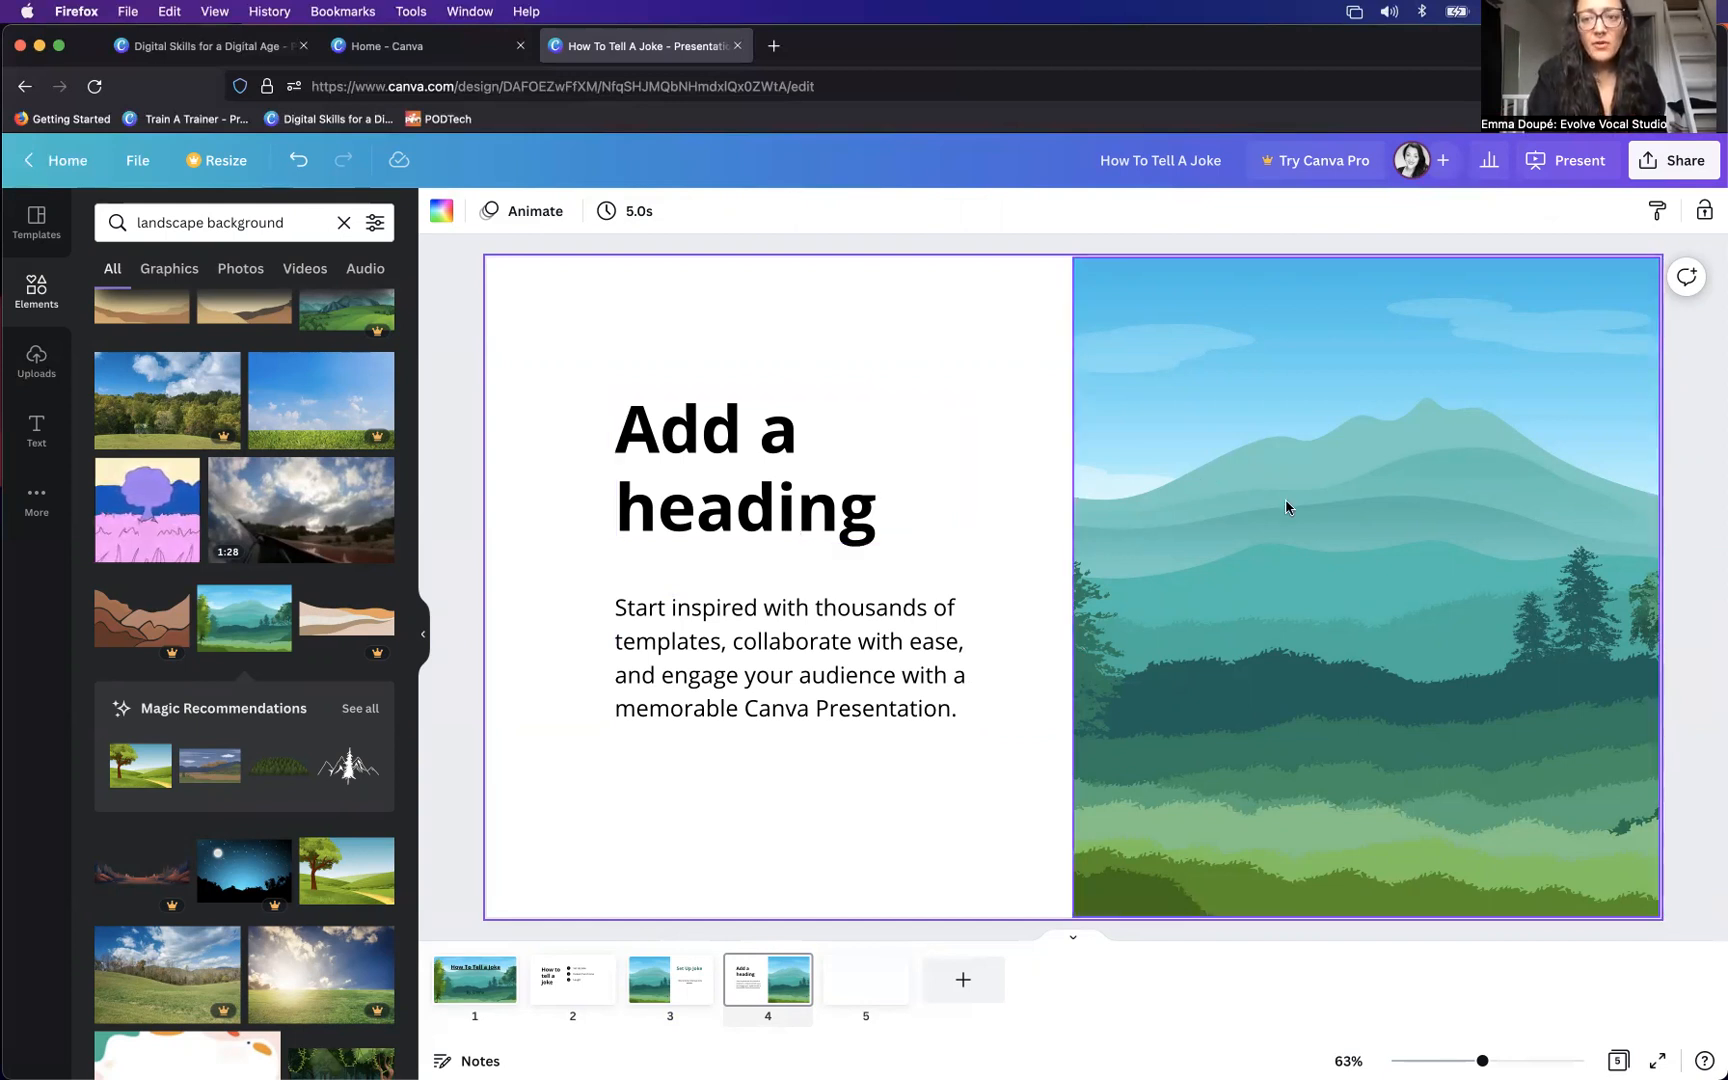
left_click(767, 513)
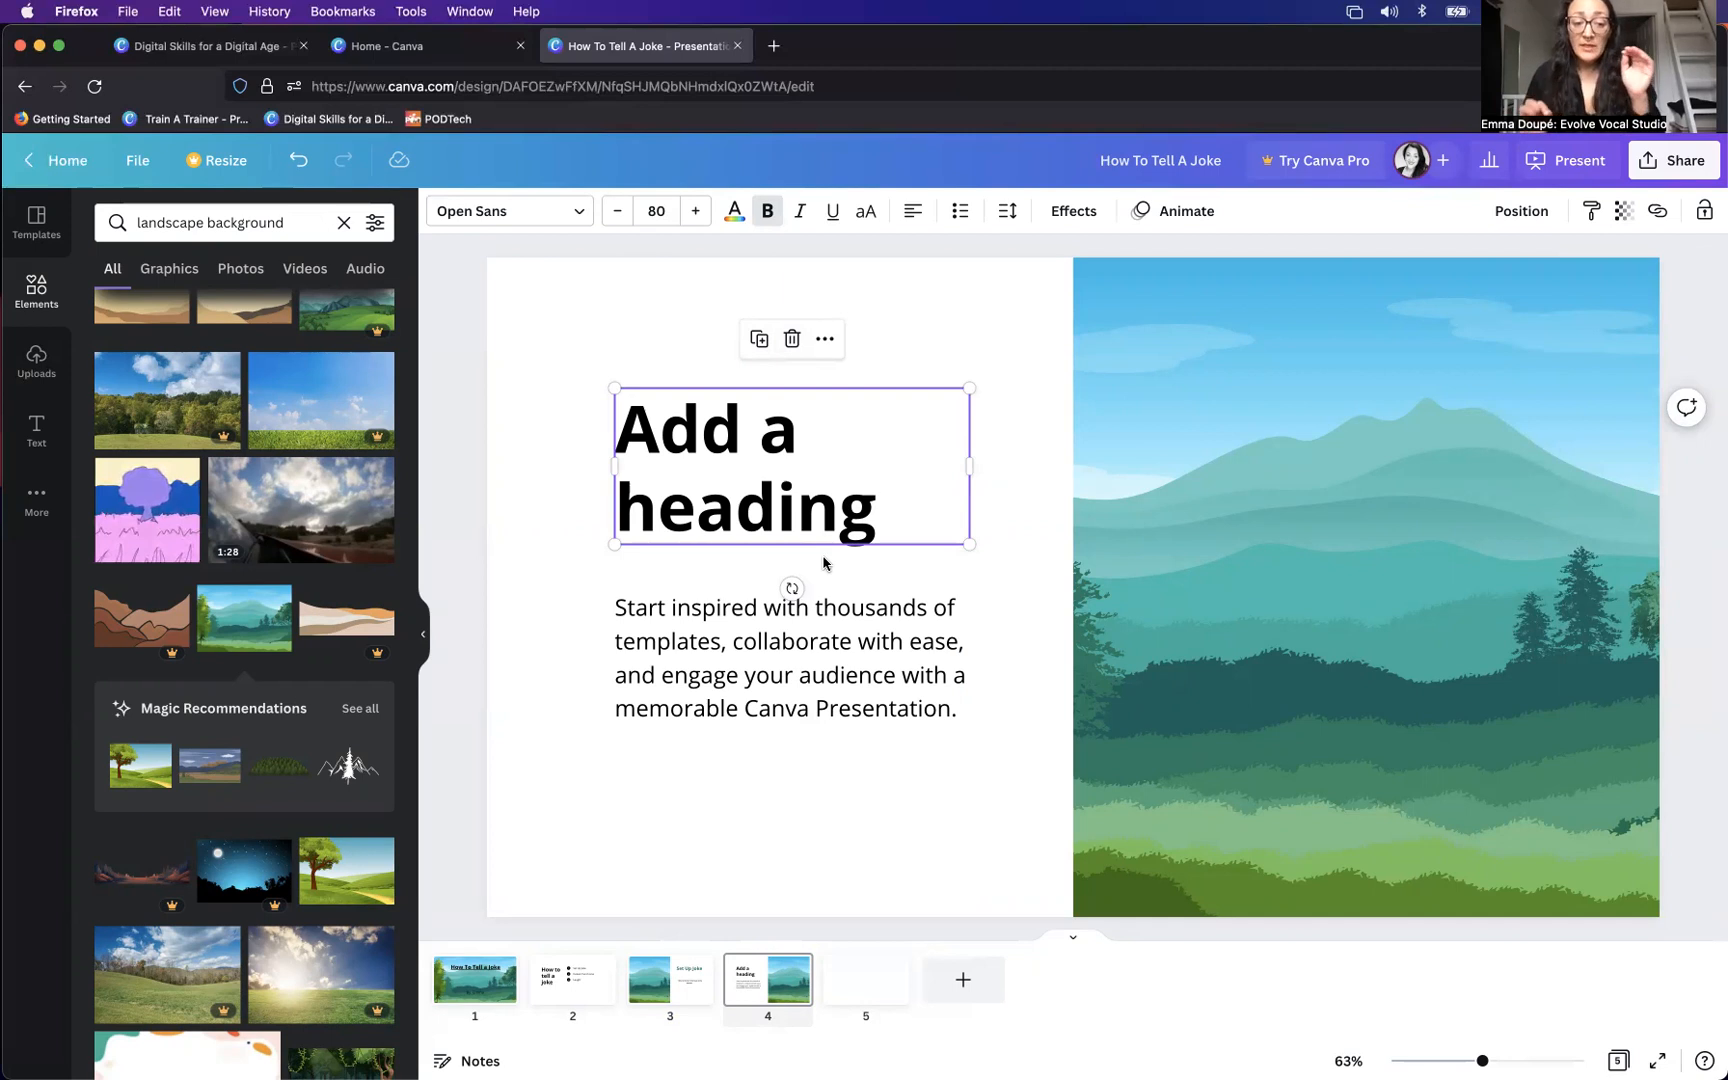
left_click(1012, 560)
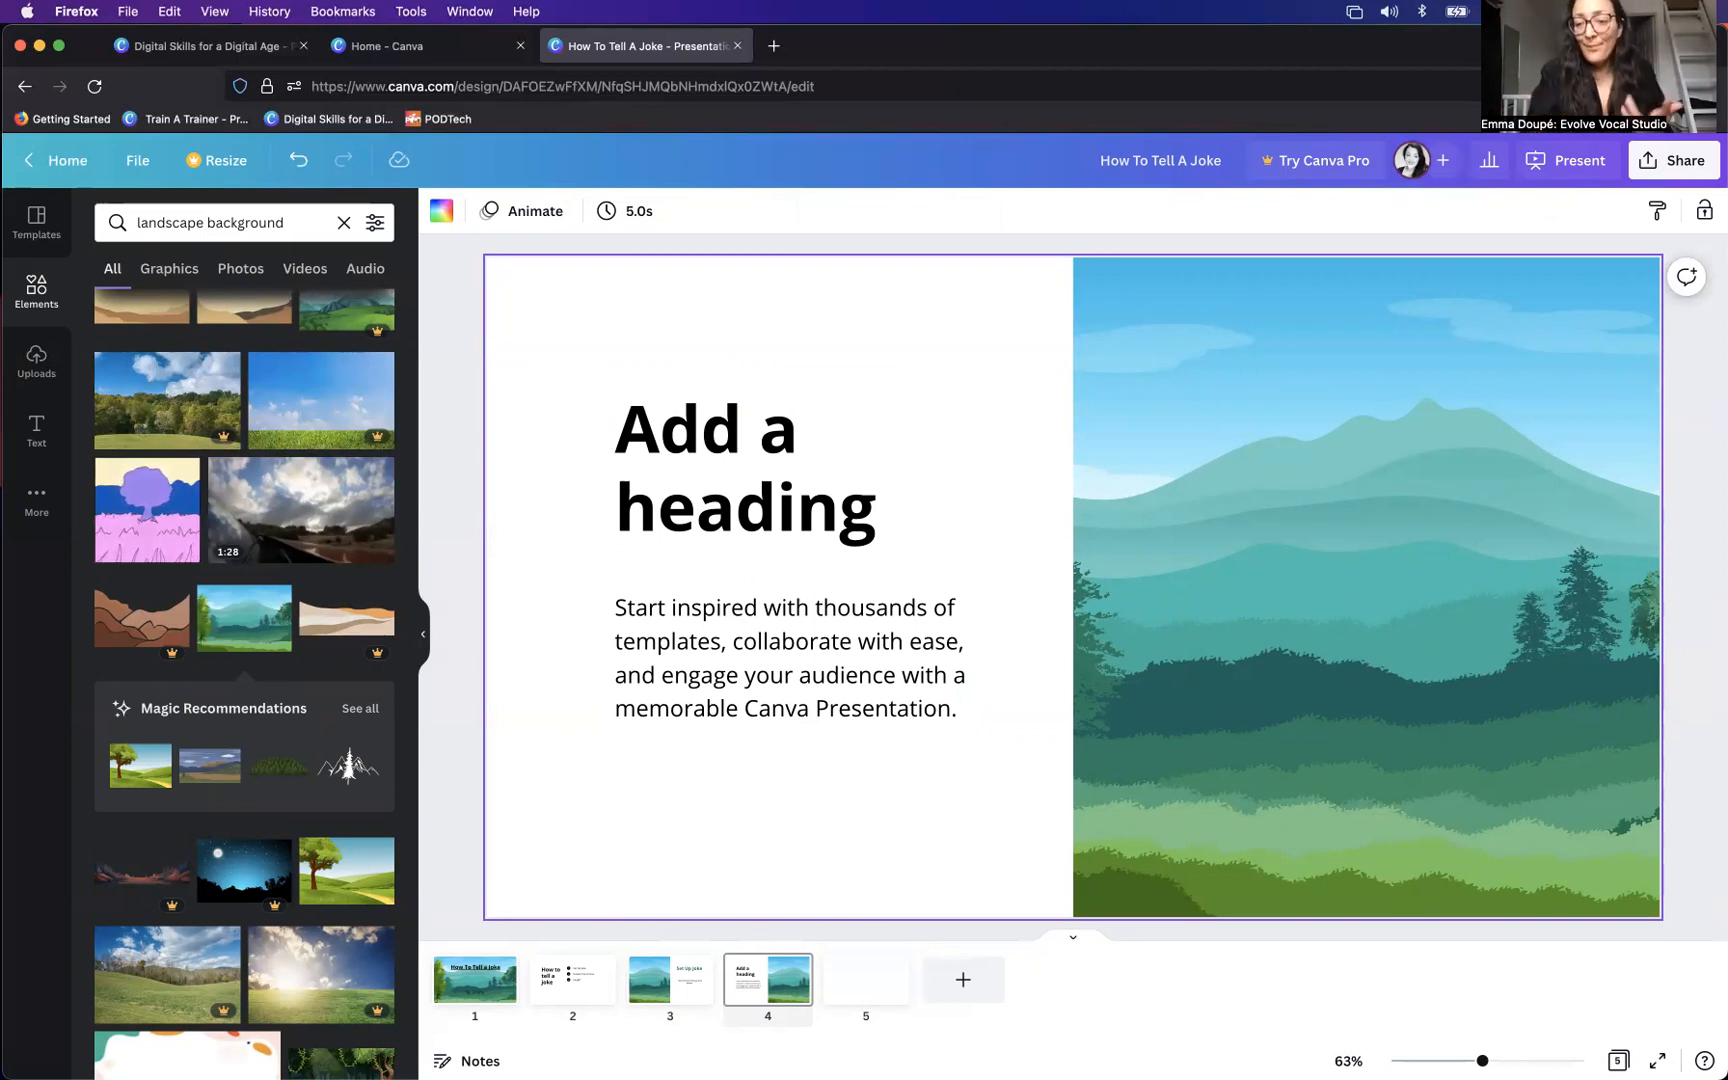
left_click(730, 478)
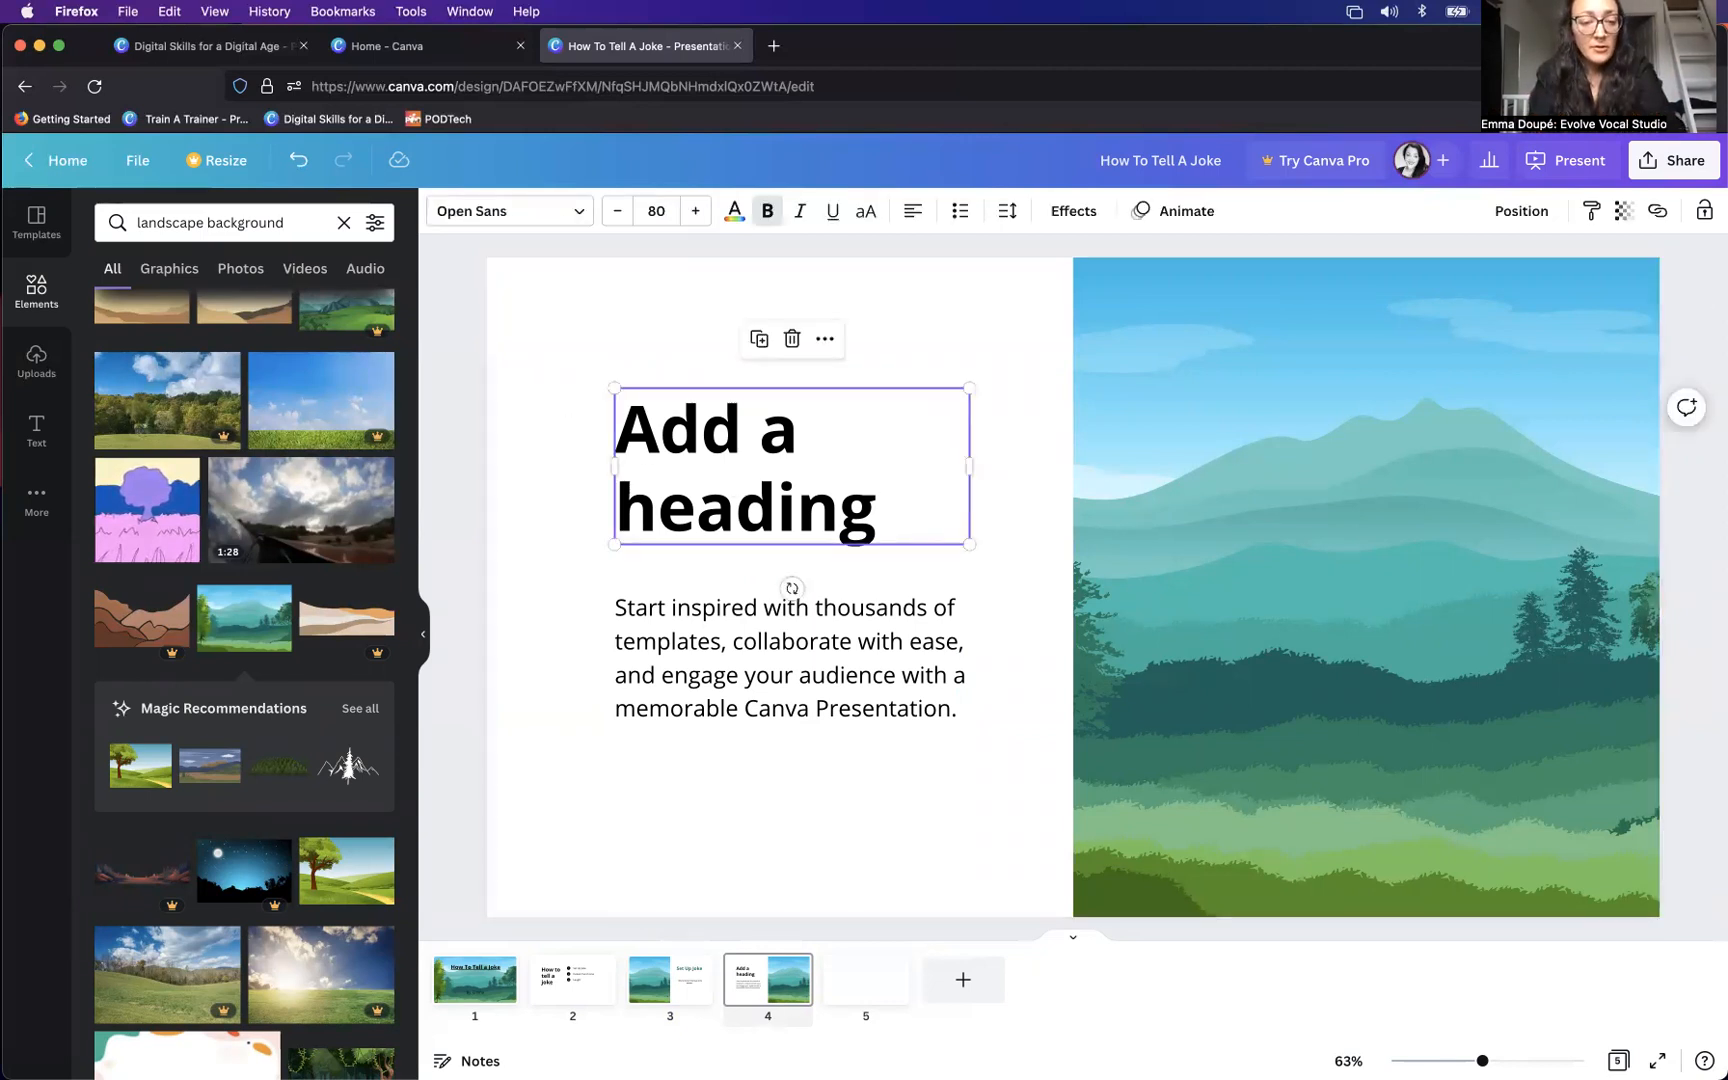
mouse_move(730, 478)
left_mouse_down()
mouse_move(706, 410)
mouse_move(756, 517)
mouse_move(735, 465)
left_mouse_up()
- Replace page 4's heading with "Deliver Punch Line", using the second item on page 2
left_click(897, 494)
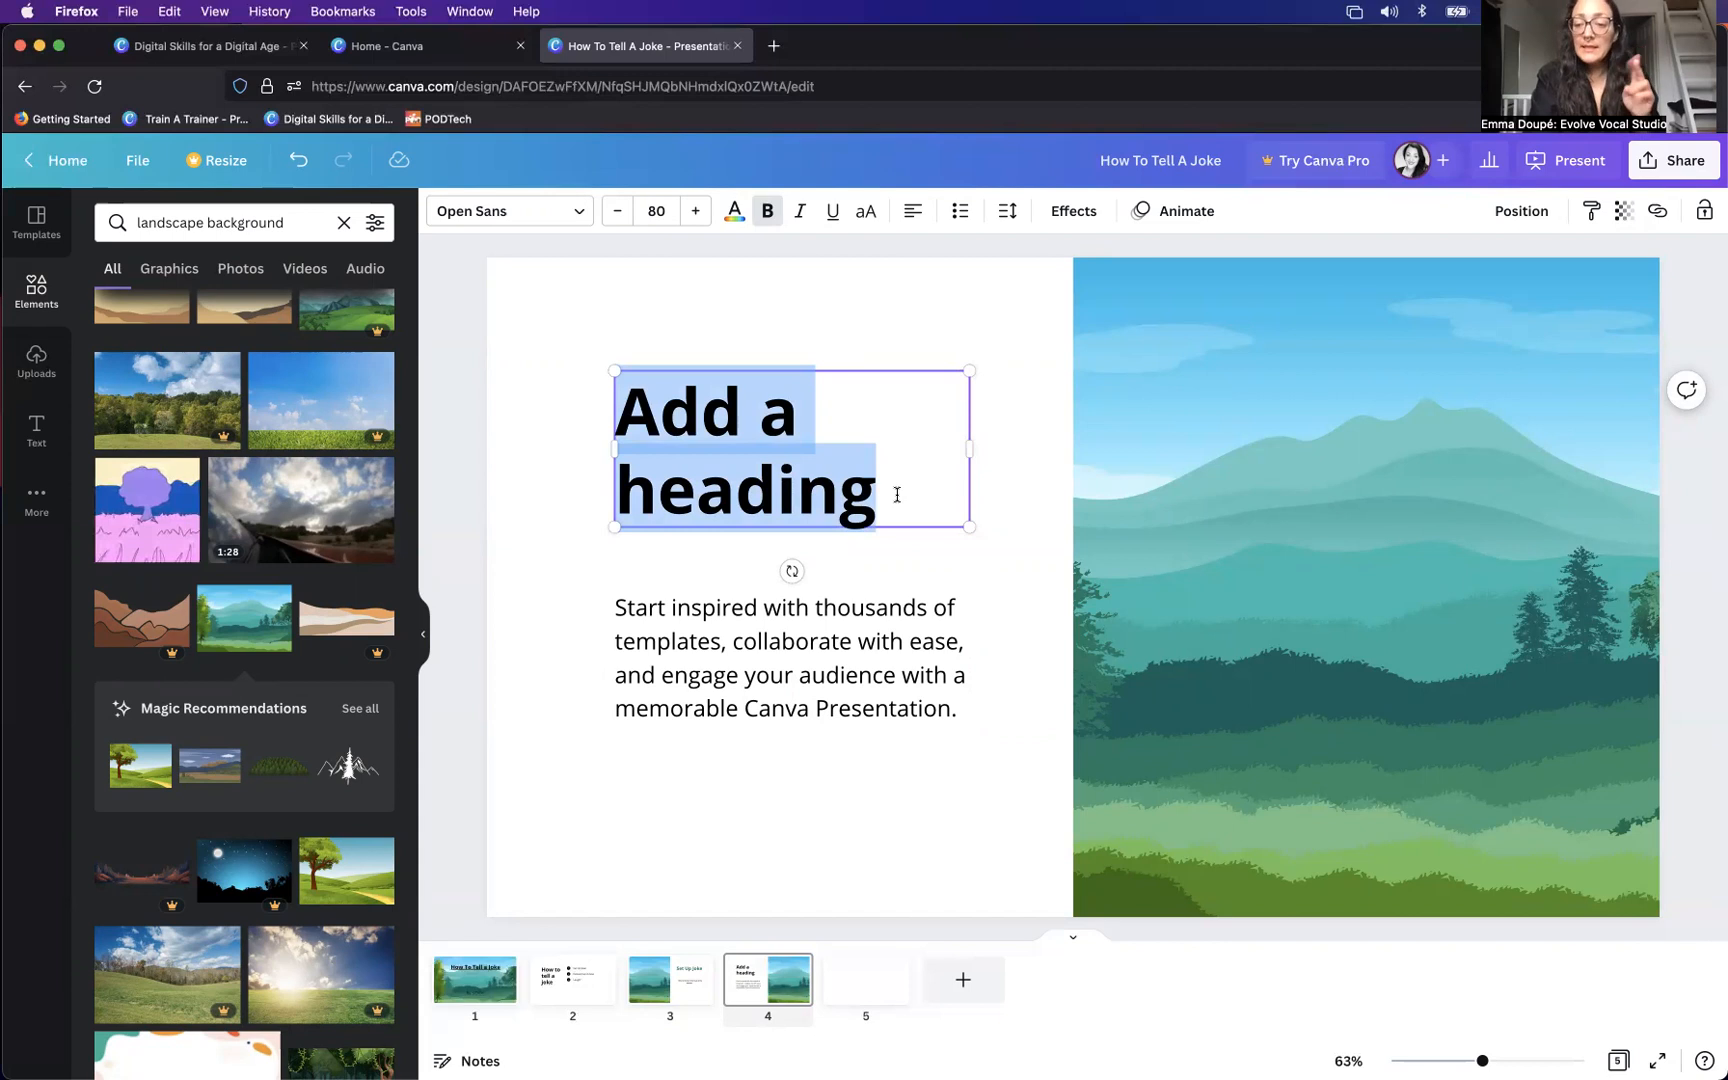
left_click(570, 990)
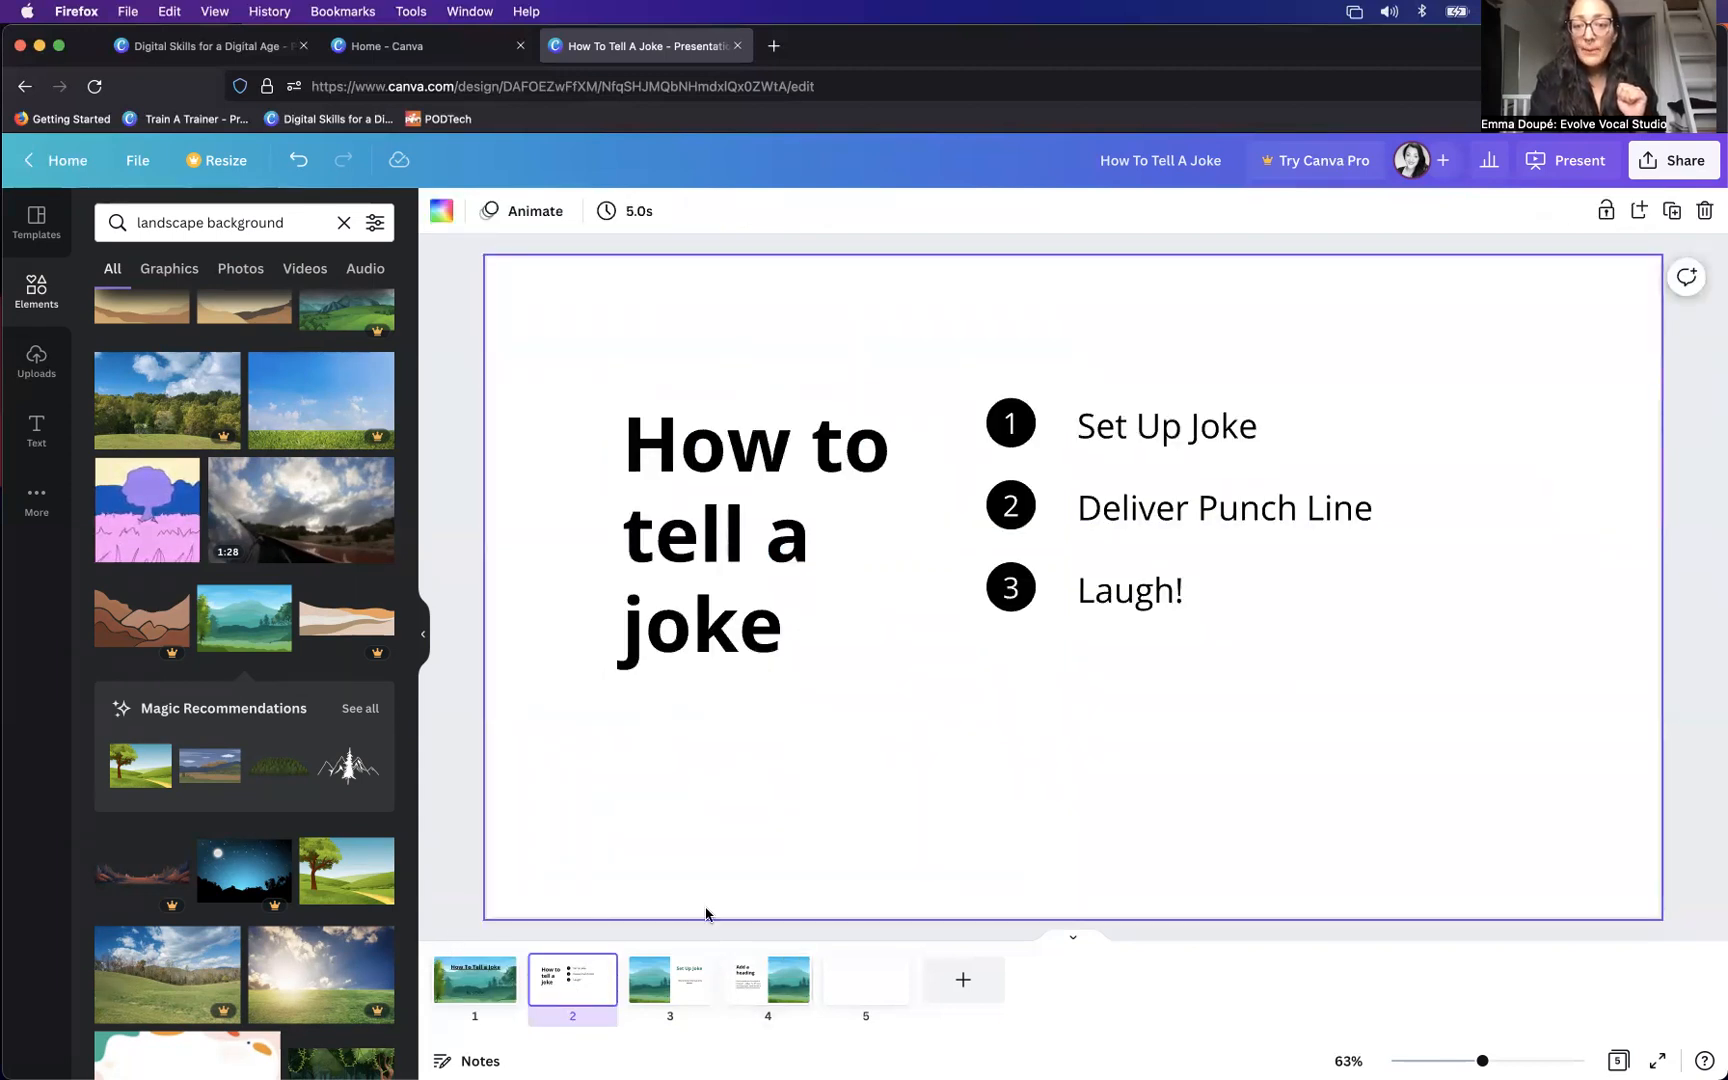
left_click(785, 991)
left_click(801, 520)
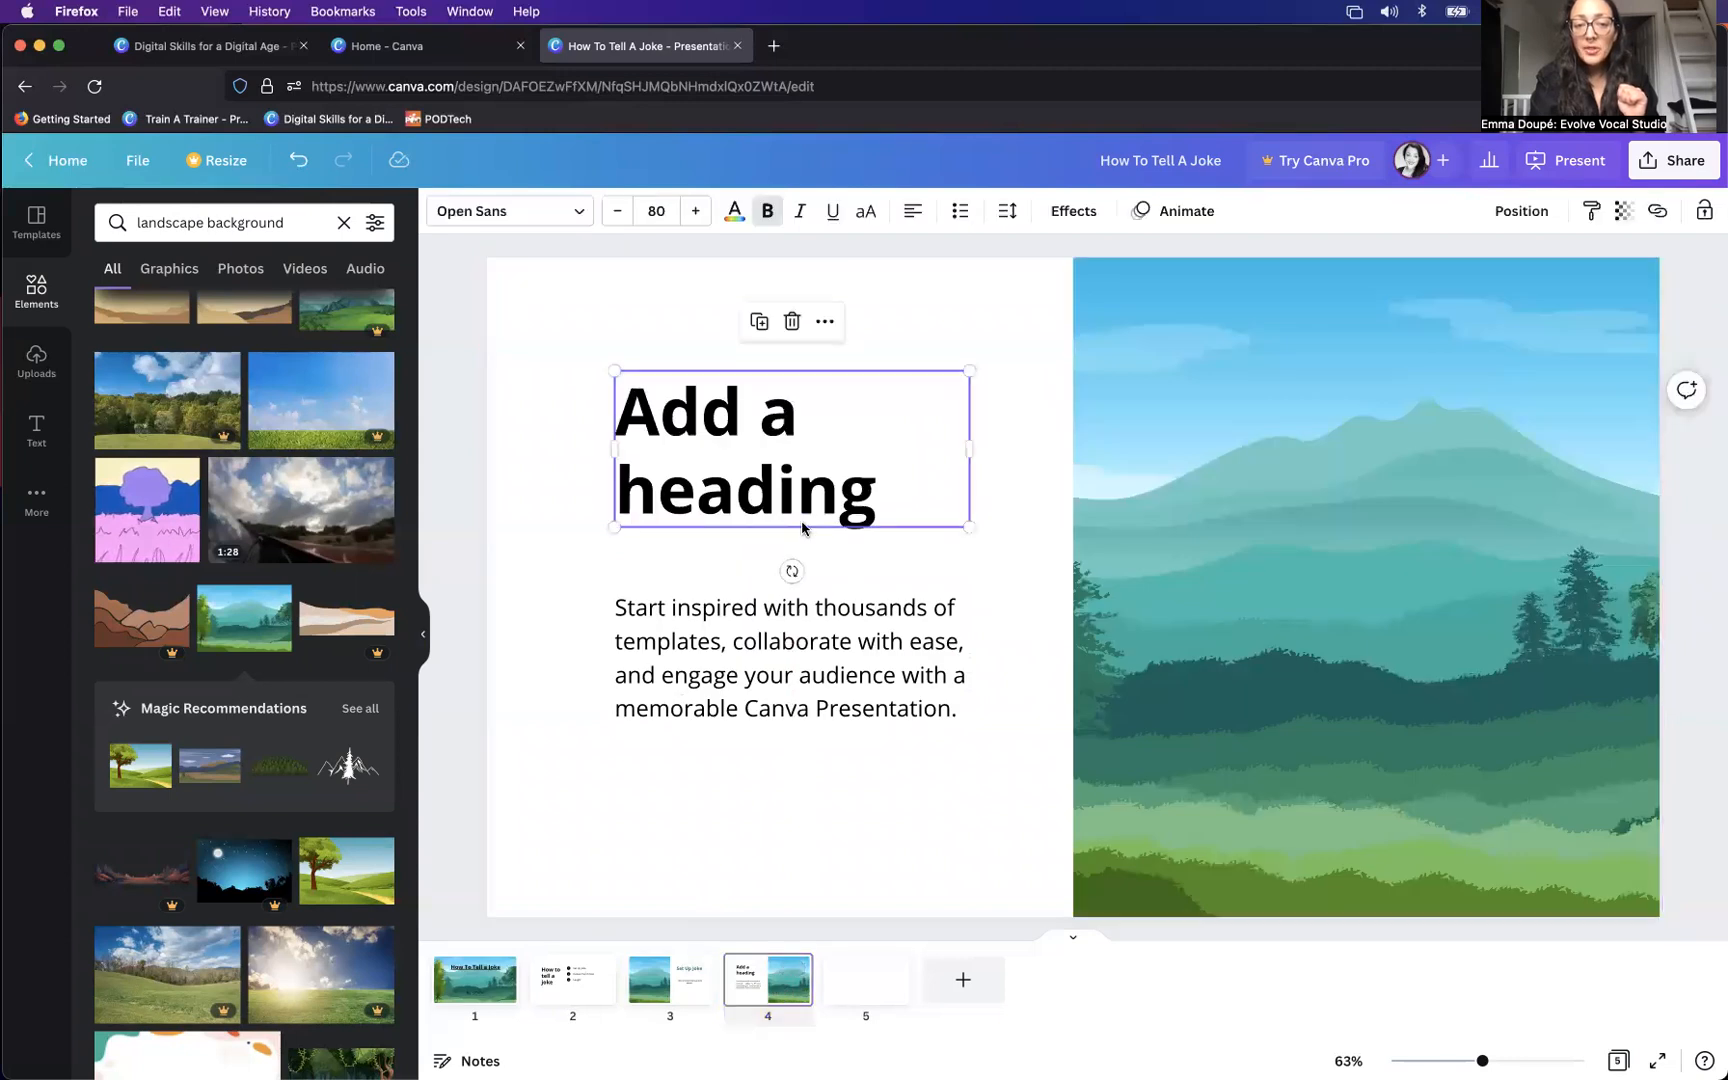
left_click(866, 497)
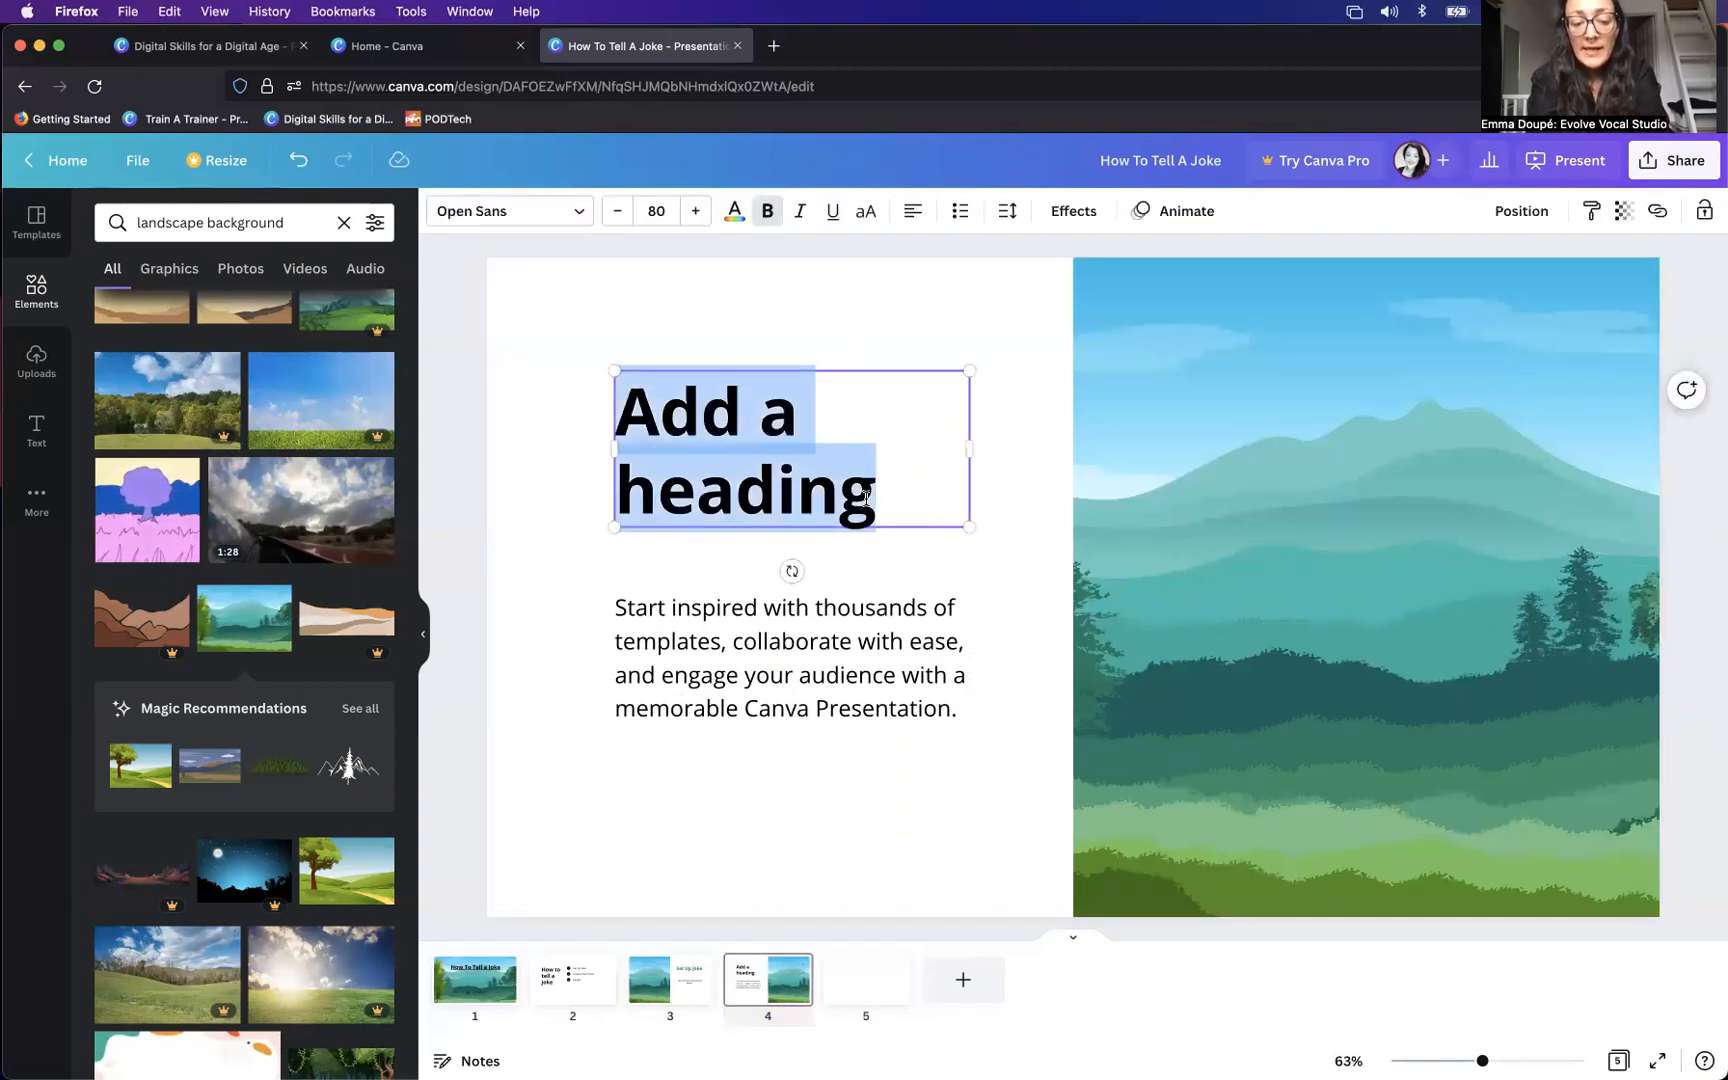
type("Deliver ")
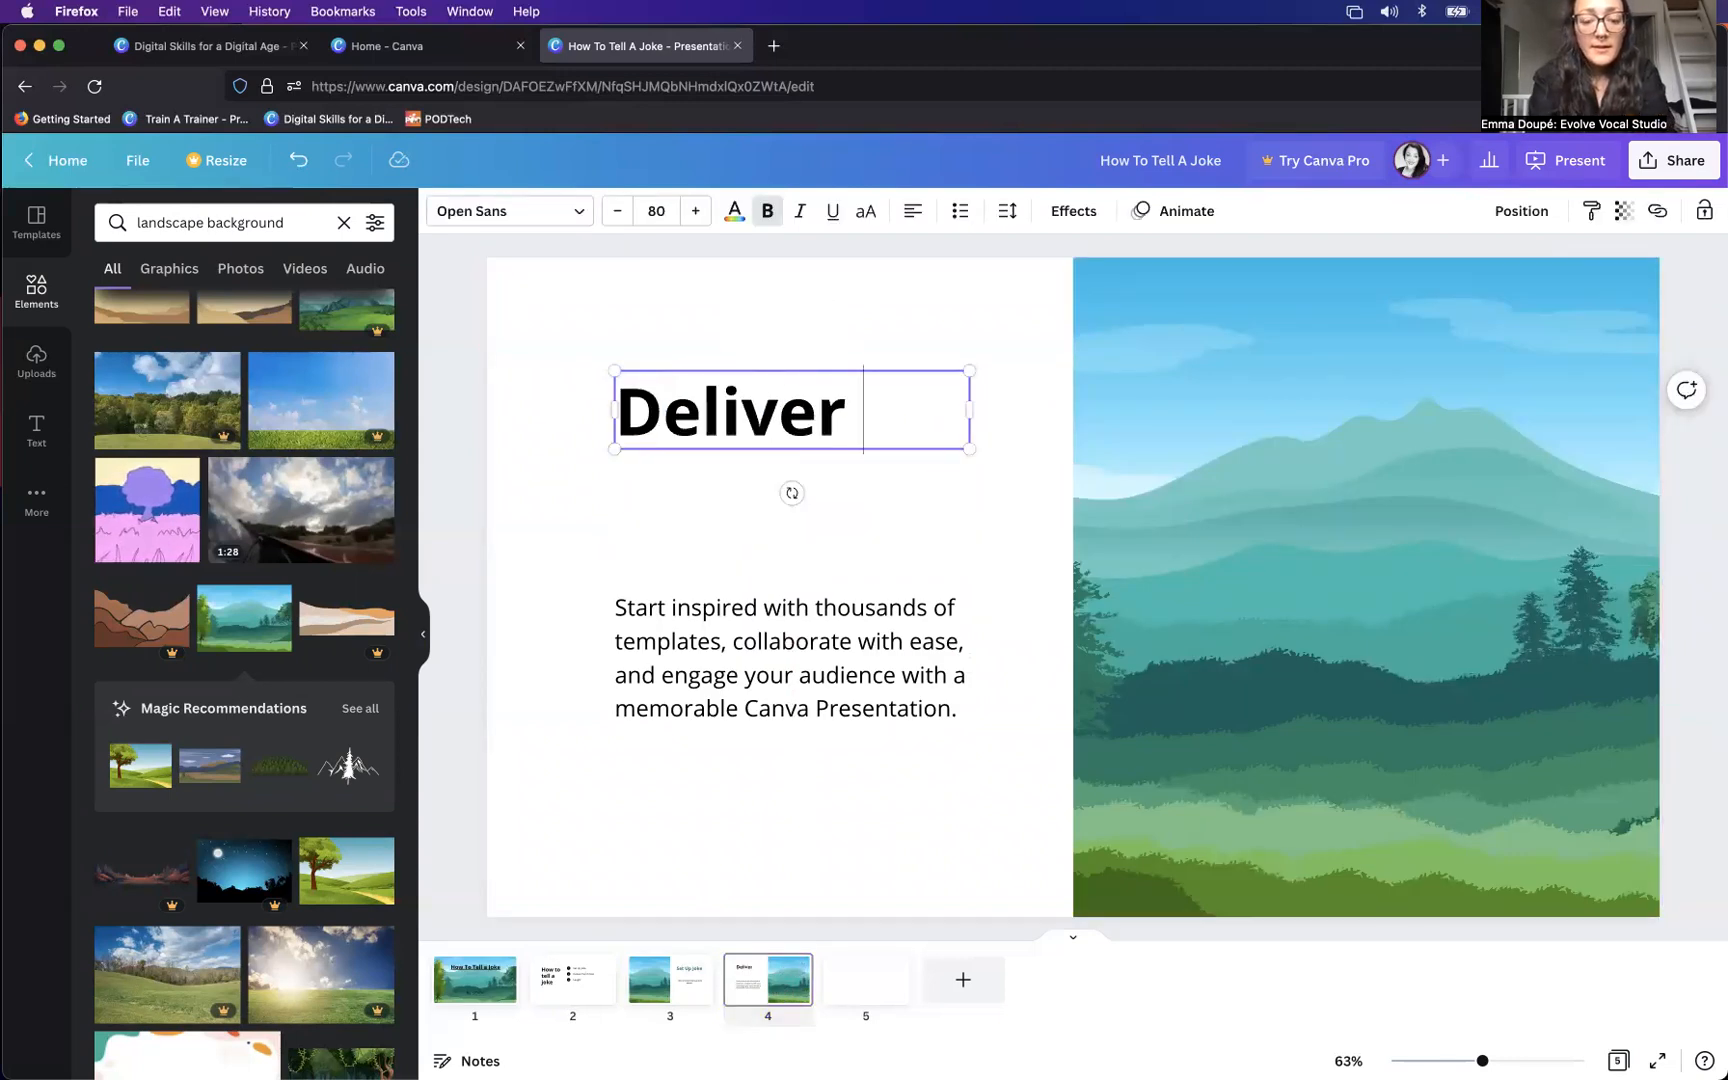
type("Punch Line")
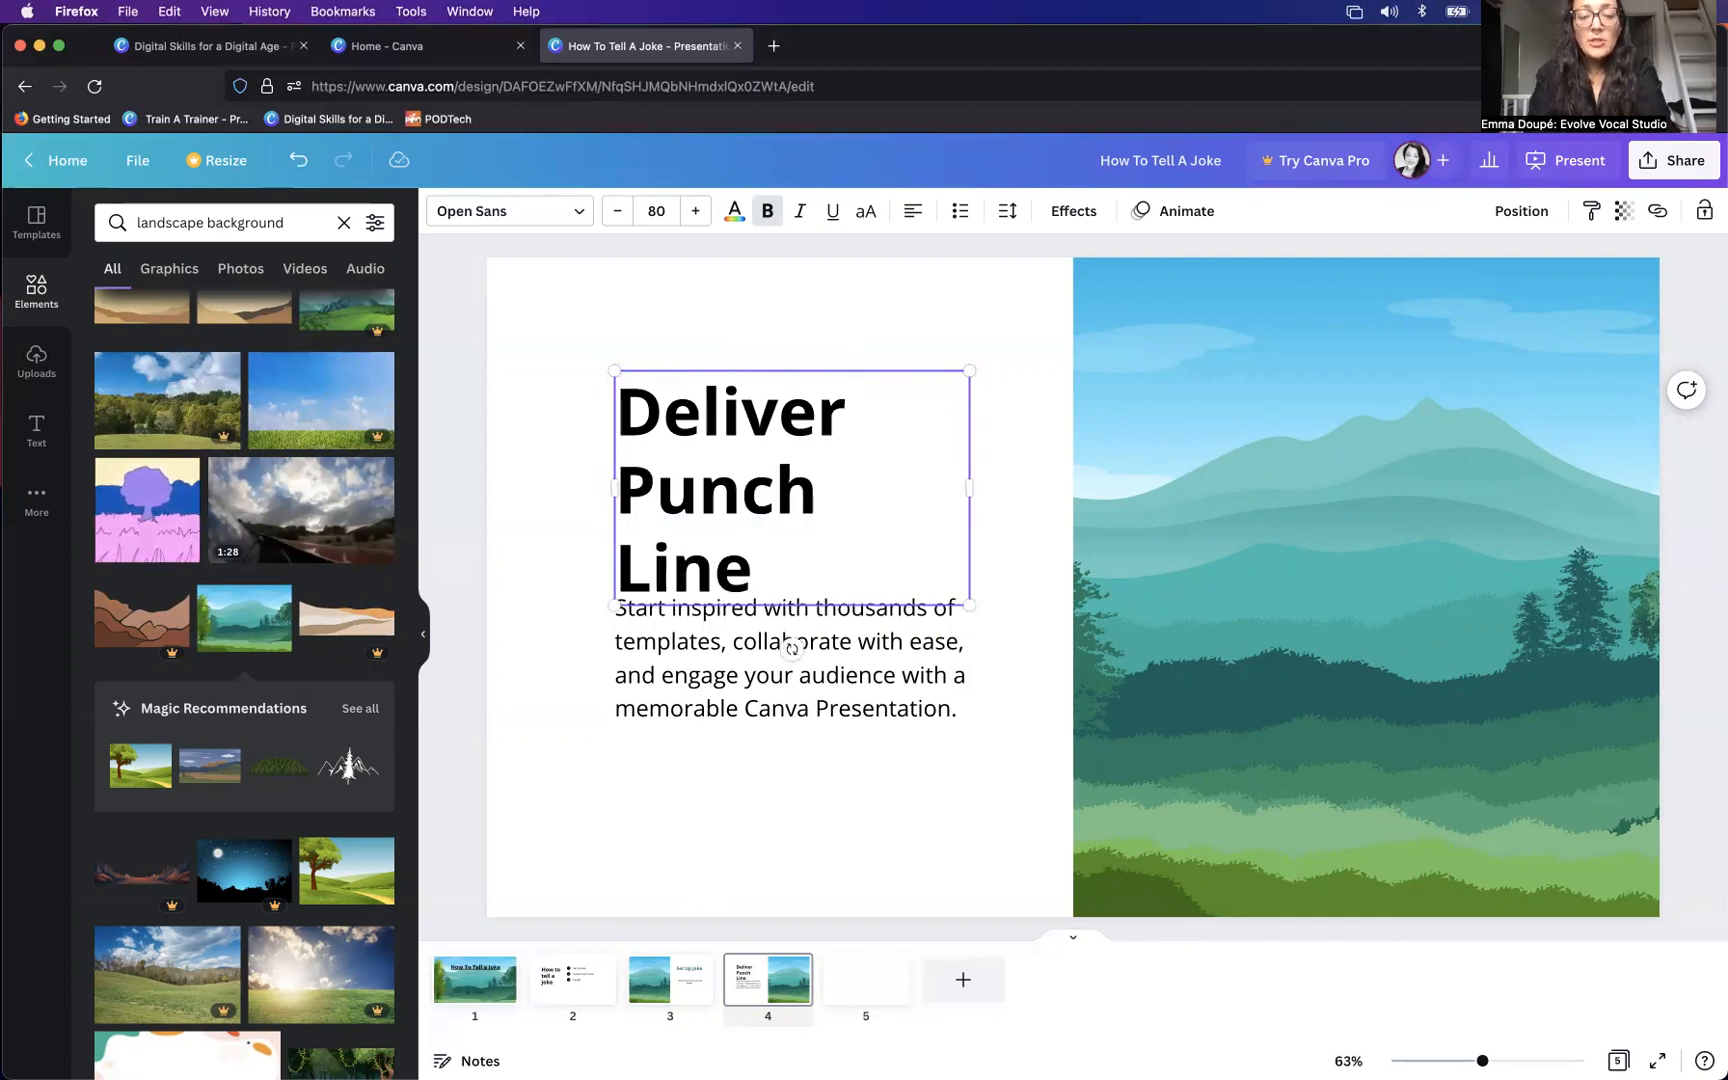
- Format the "Deliver Punch Line" heading at font size 59, centred, in dark green from the photo colours
left_click_drag(755, 572, 628, 428)
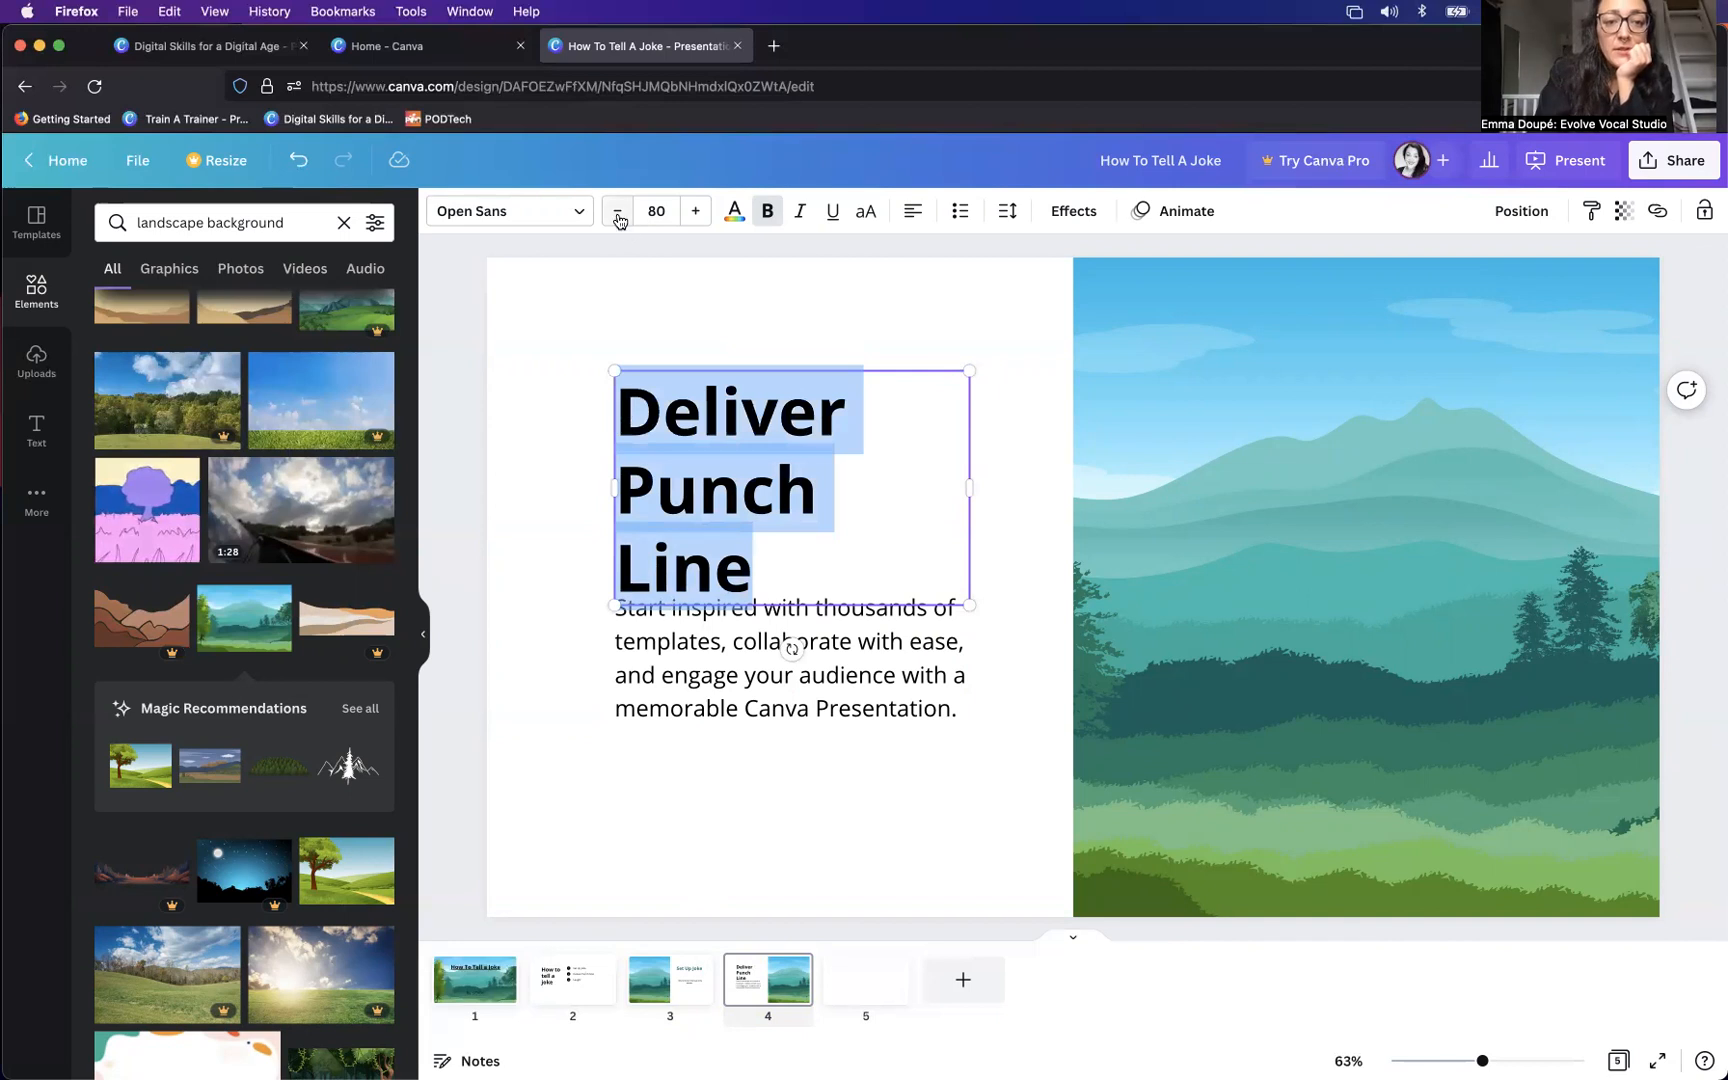
left_click_drag(617, 219, 617, 219)
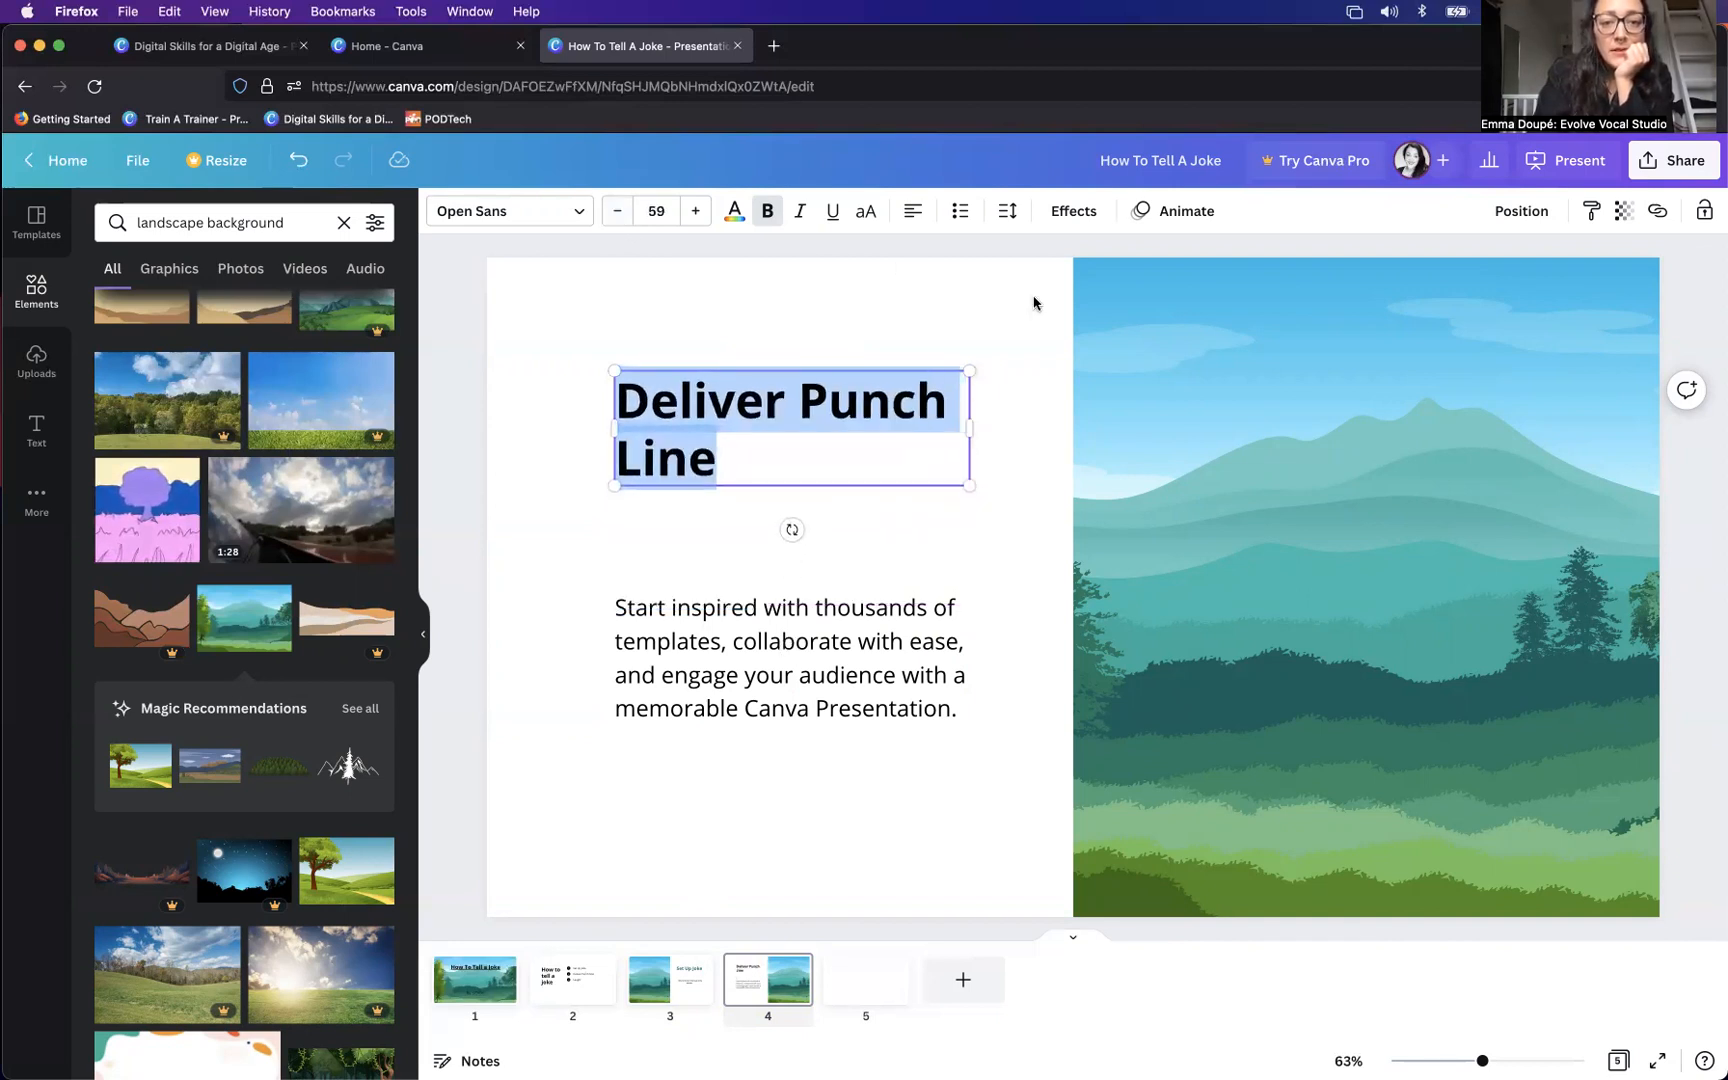
left_click(912, 210)
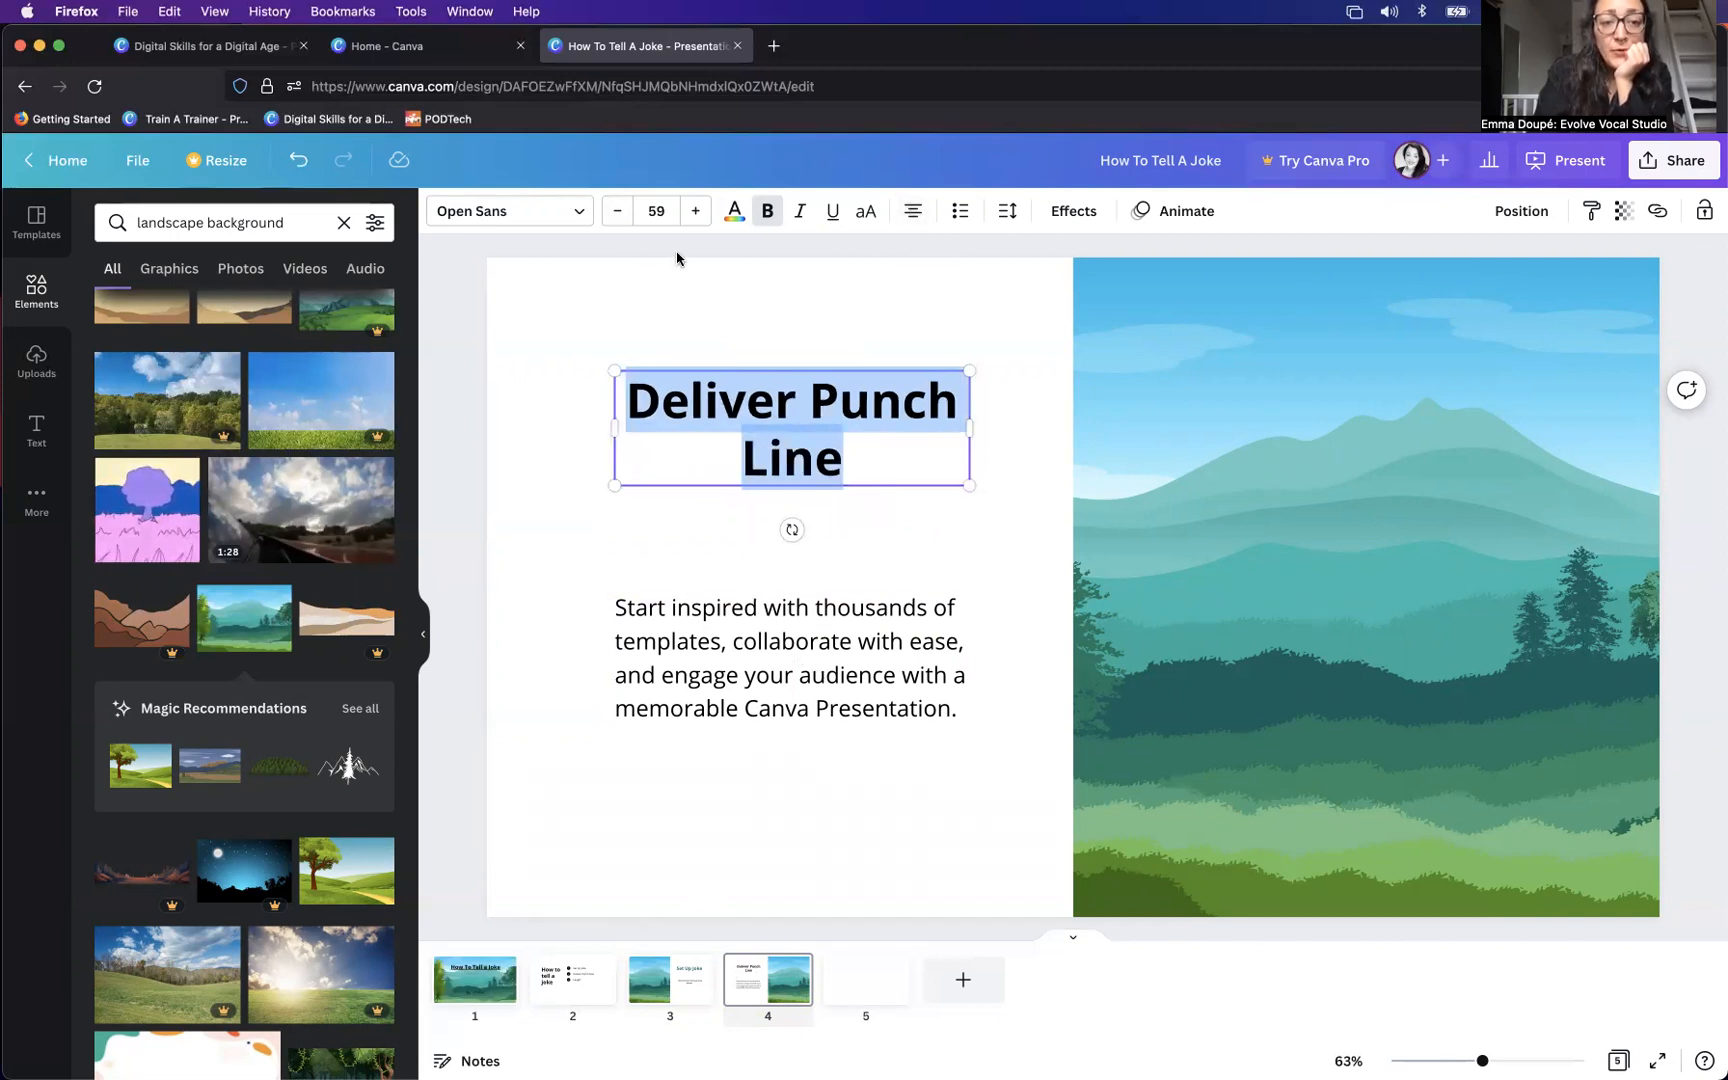
left_click(733, 212)
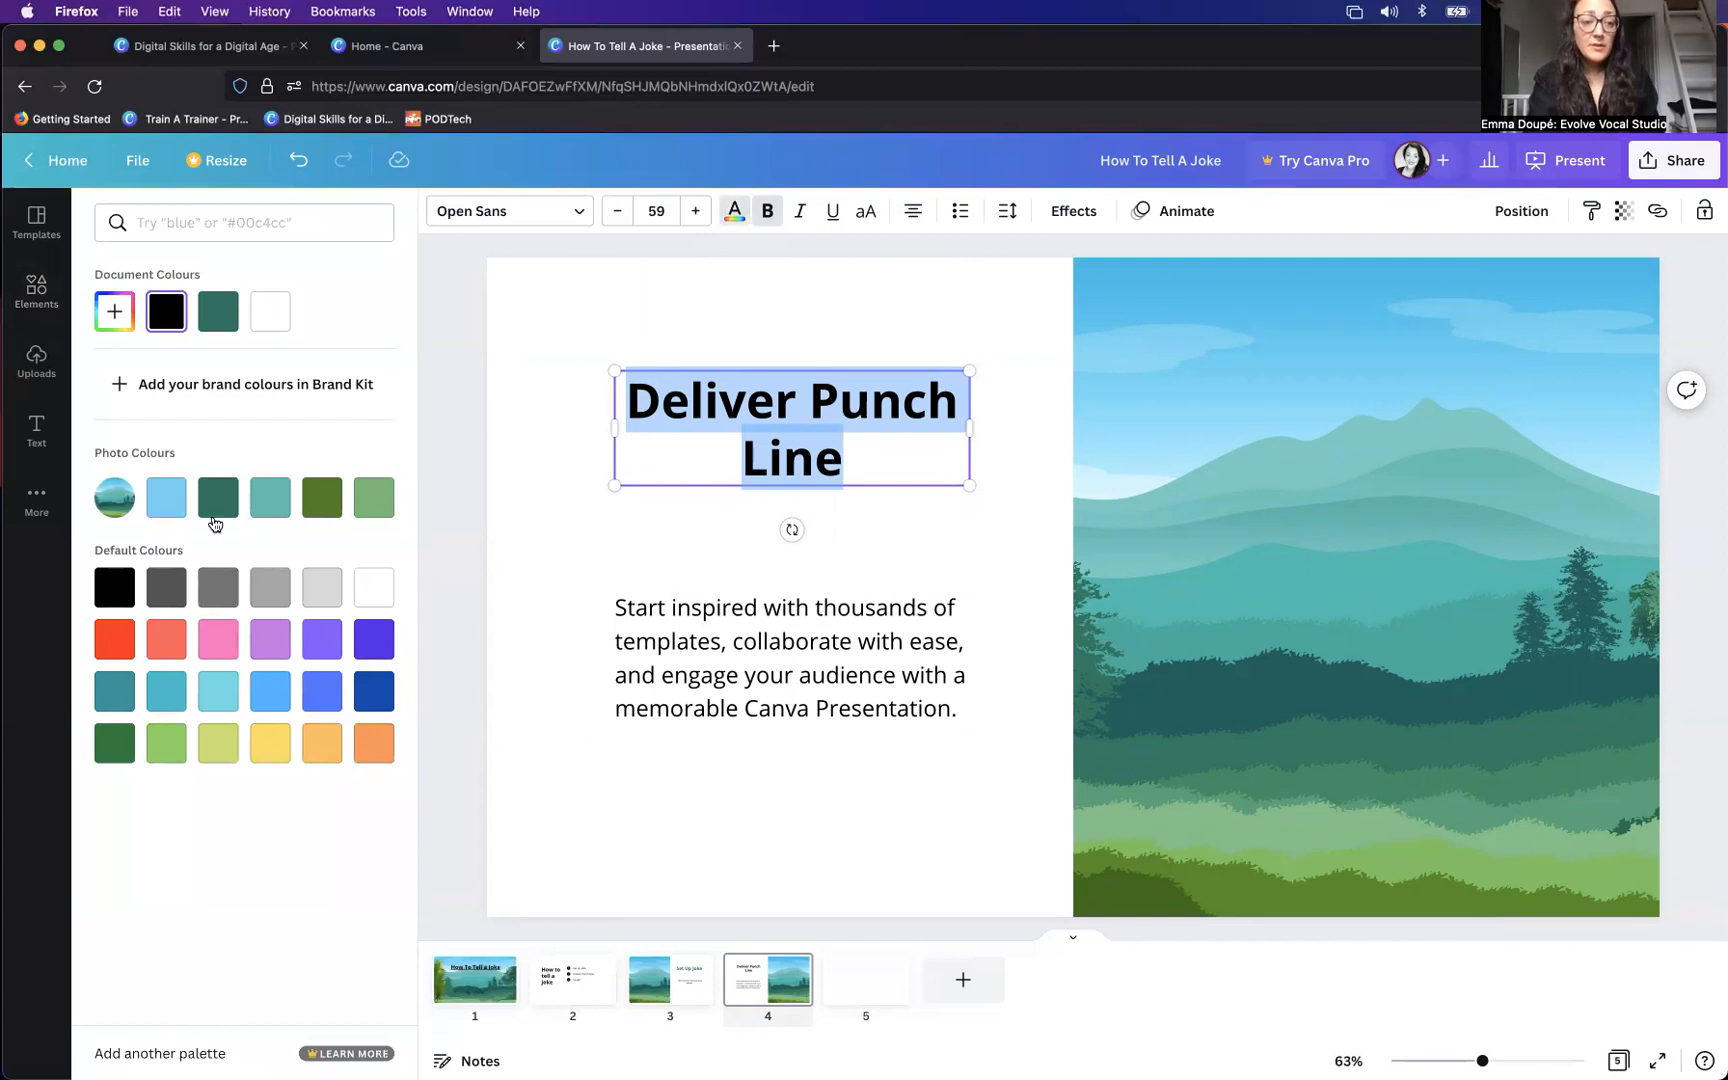
left_click(216, 512)
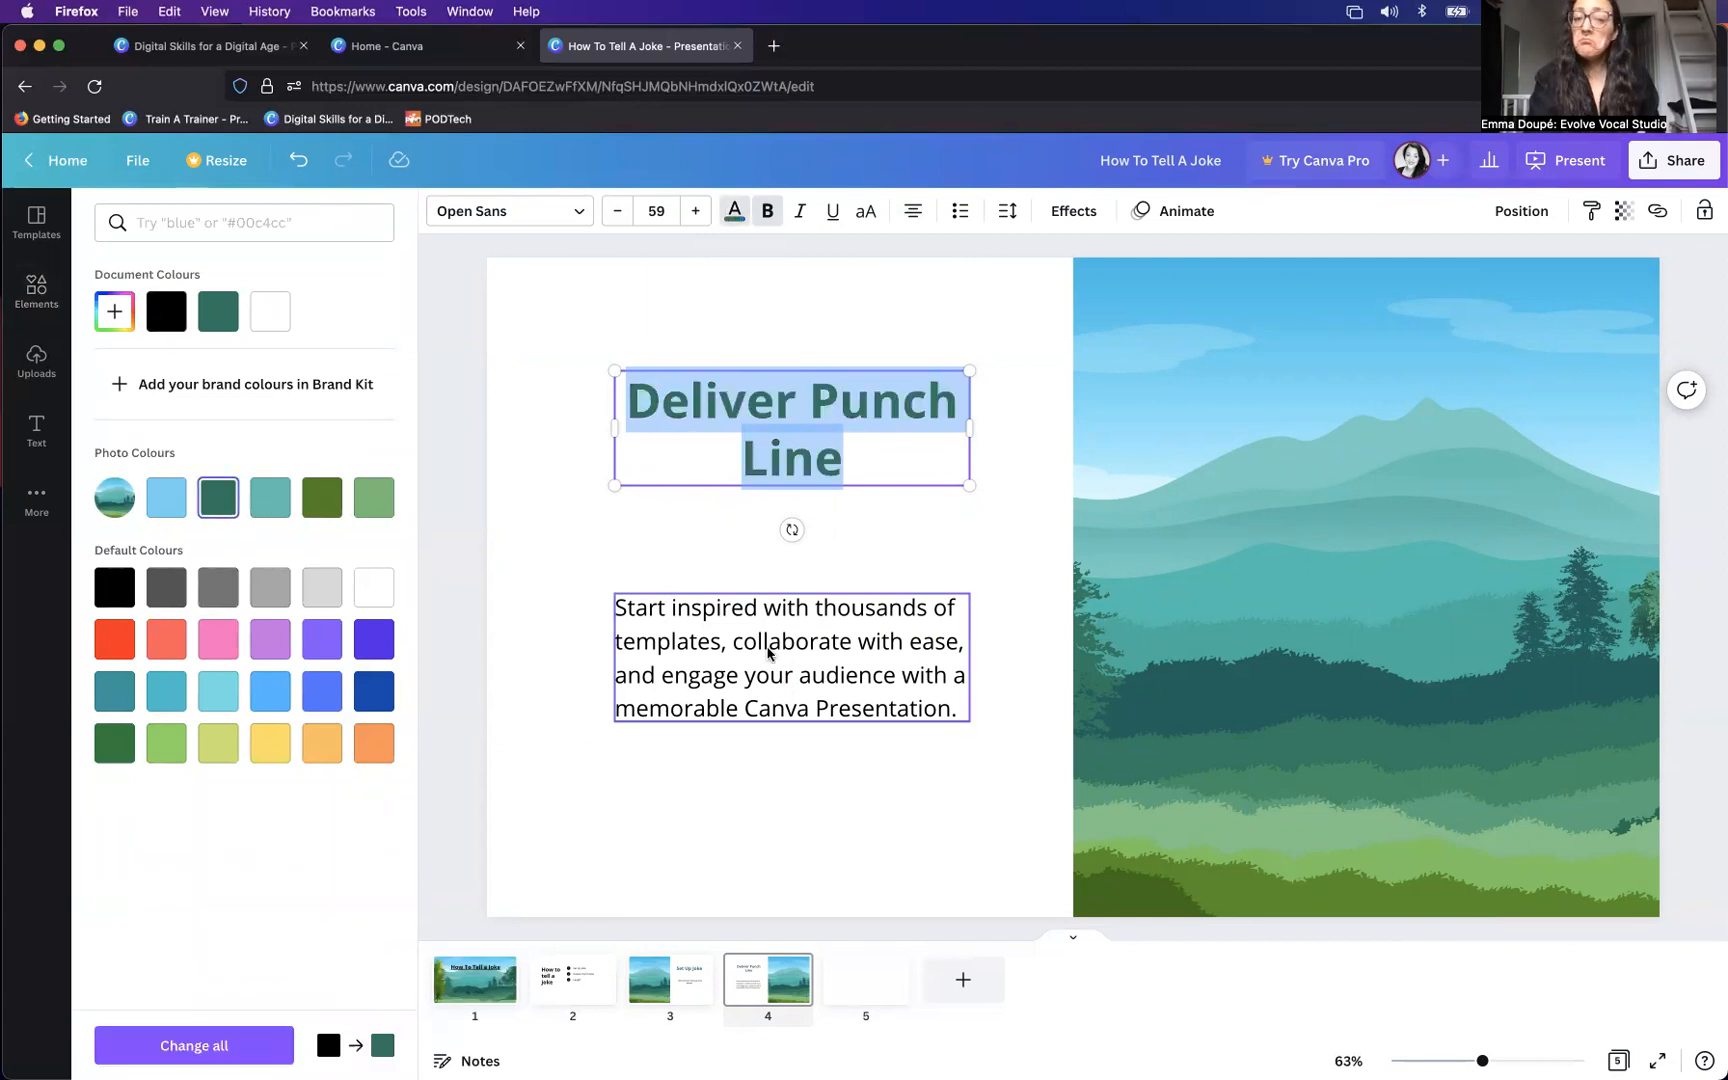